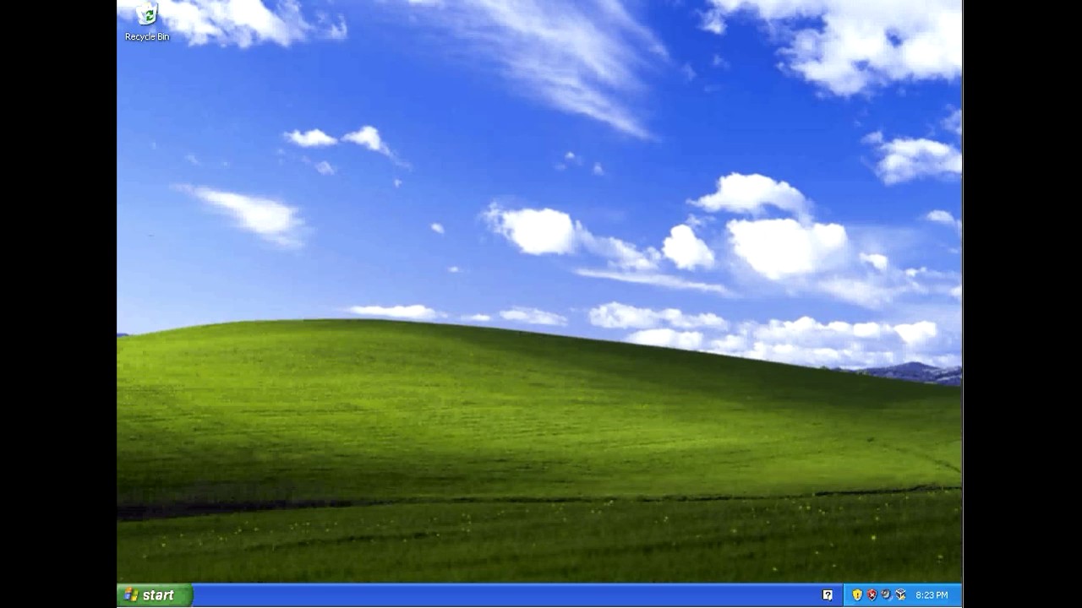
Open Internet Explorer and search Google for the Arduino 022 release.
click(155, 595)
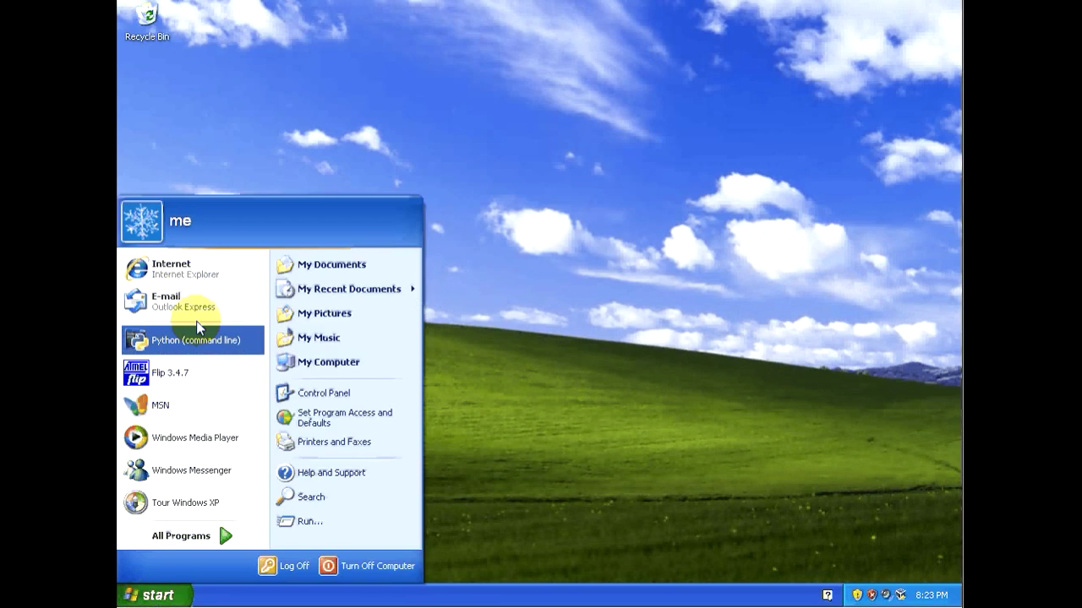
click(202, 265)
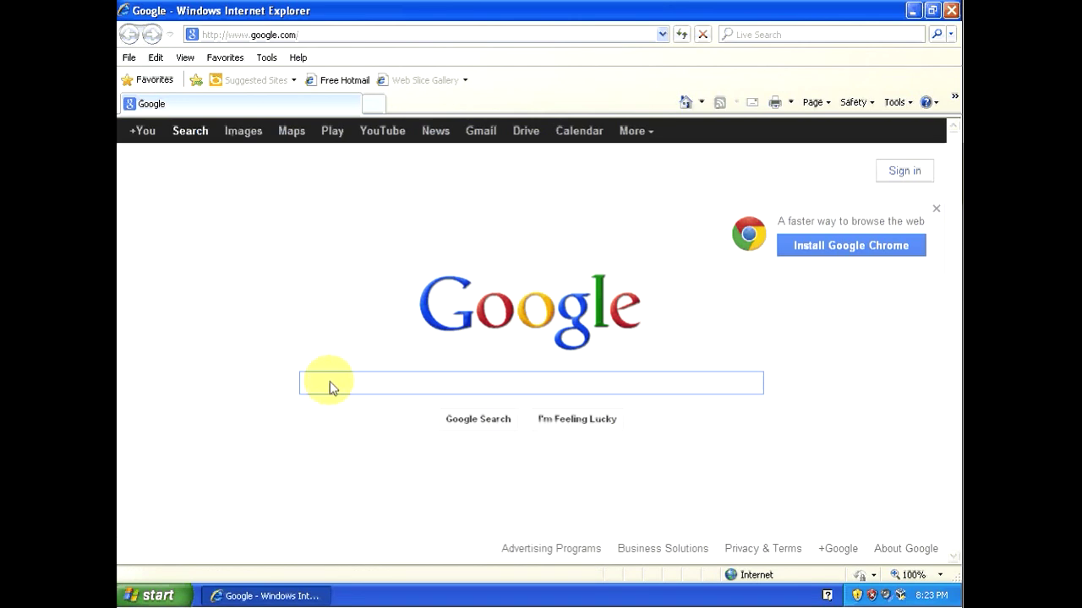
text(ahog)
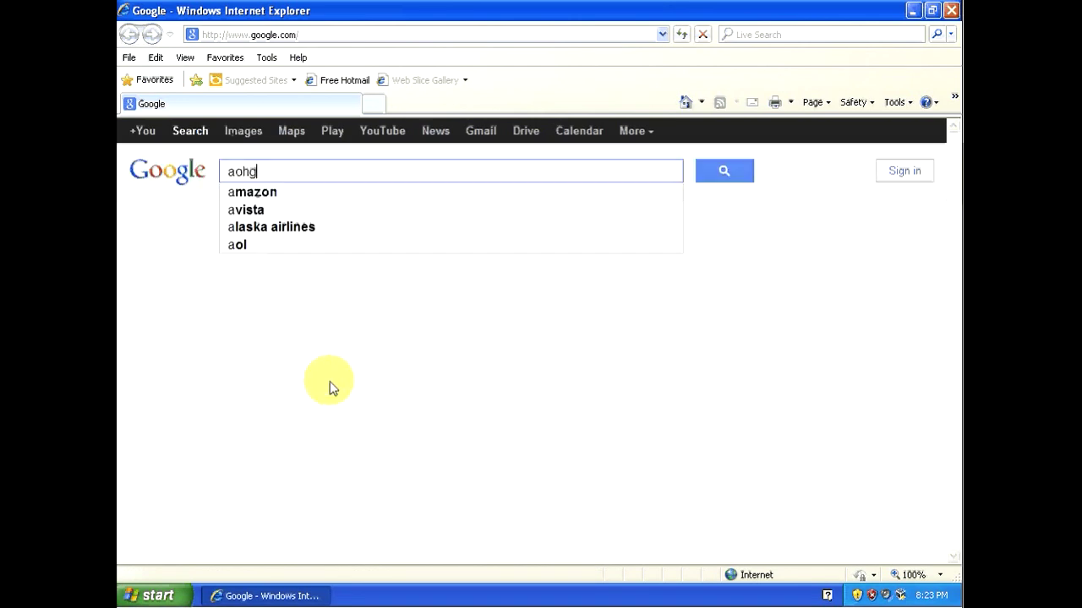
key(BackSpace)
key(BackSpace)
key(BackSpace)
key(BackSpace)
text(ardiun)
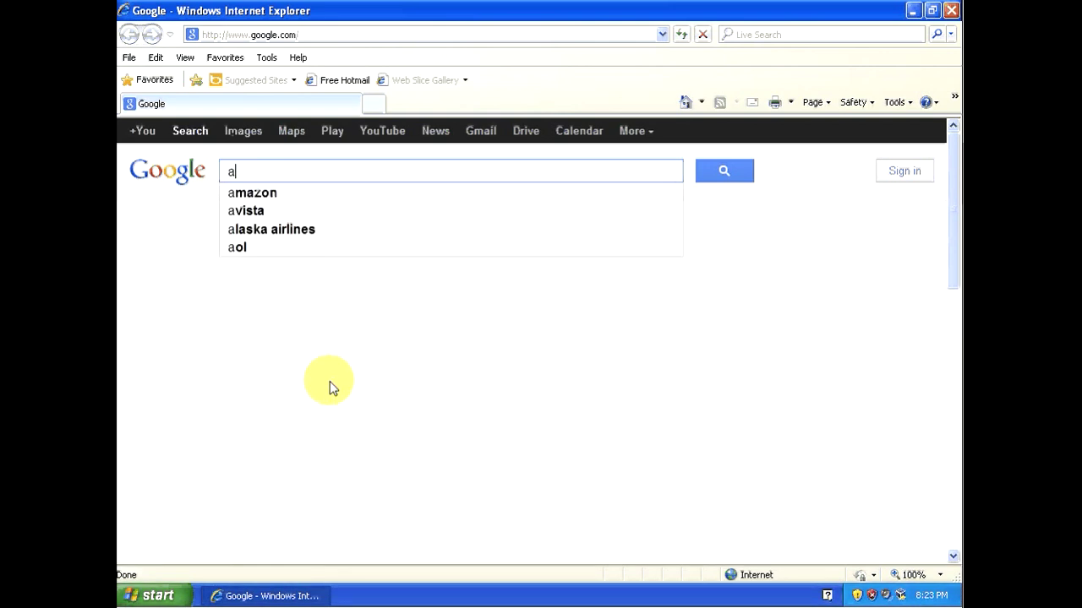
key(BackSpace)
key(BackSpace)
key(BackSpace)
text(uino 022)
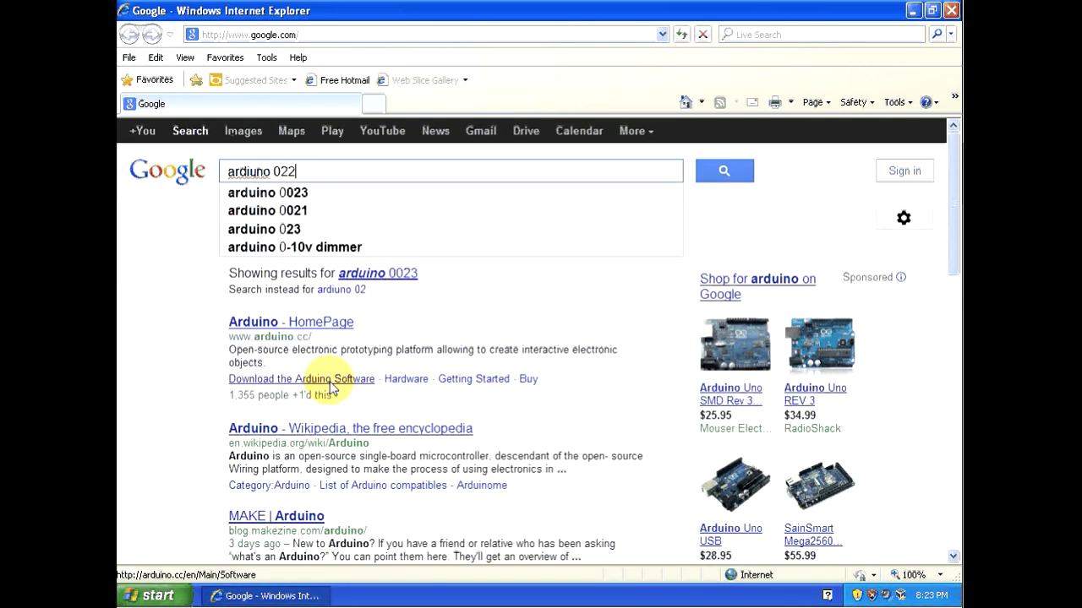
key(Return)
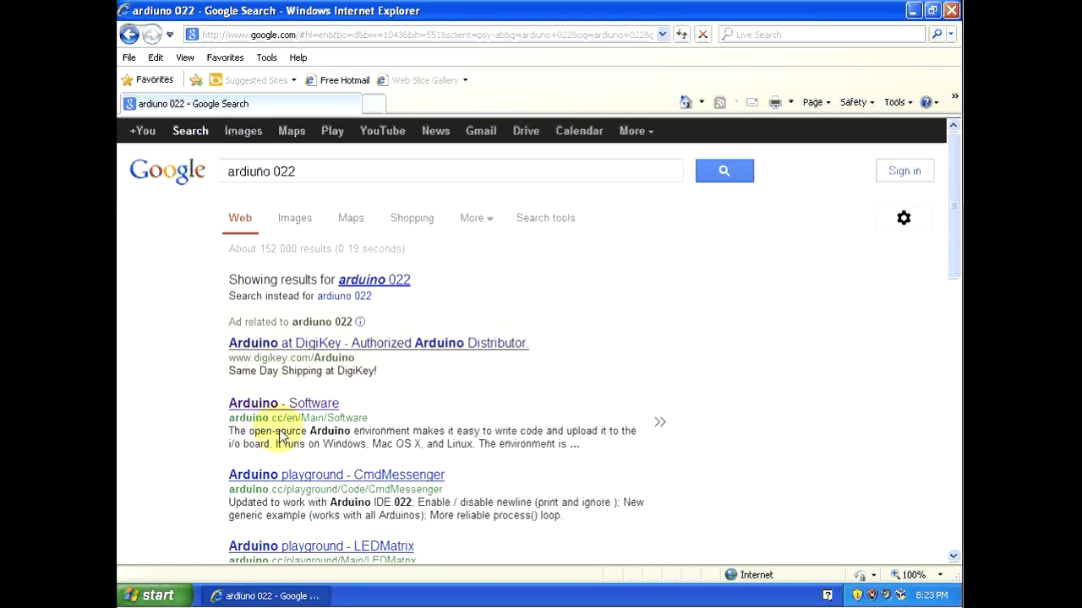
From the Arduino Software page, download the Windows package of Arduino 0022 to the Desktop as arduino-0022 and minimize the download window.
click(318, 405)
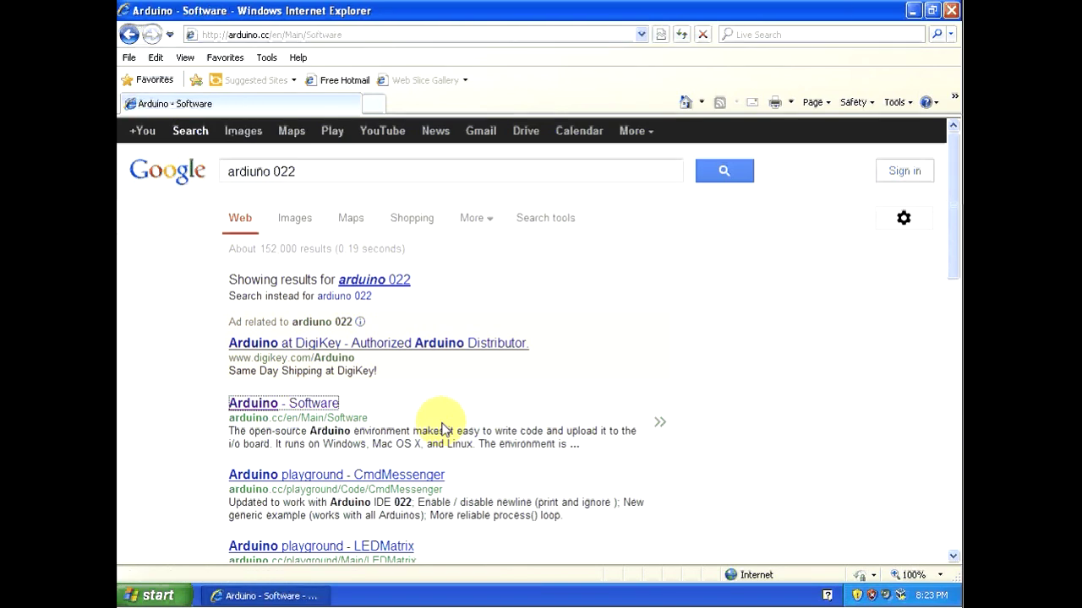
scroll(446, 422, down, 5)
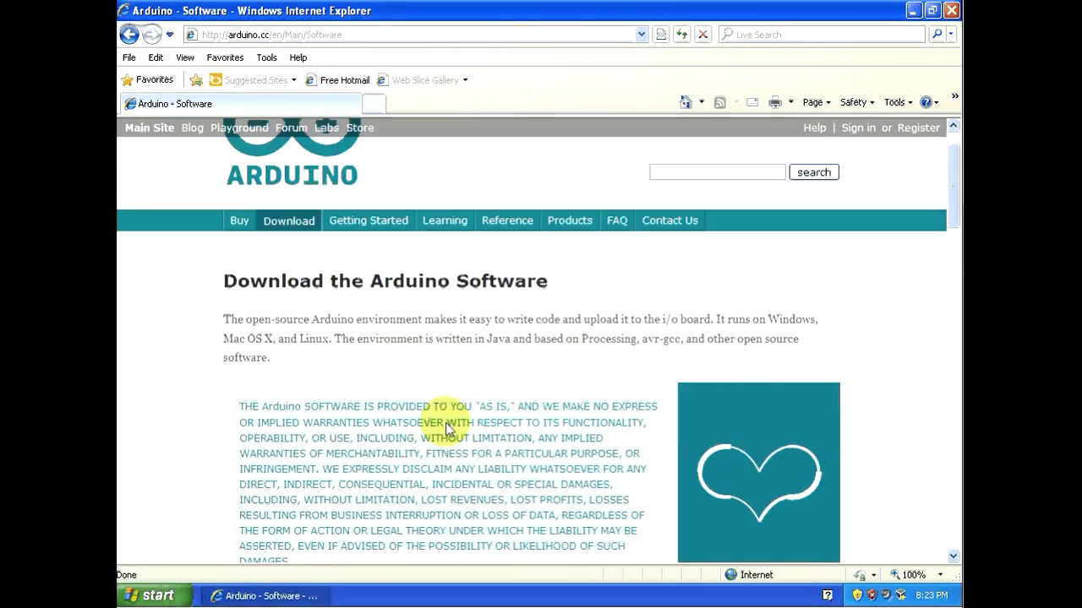
scroll(450, 429, down, 3)
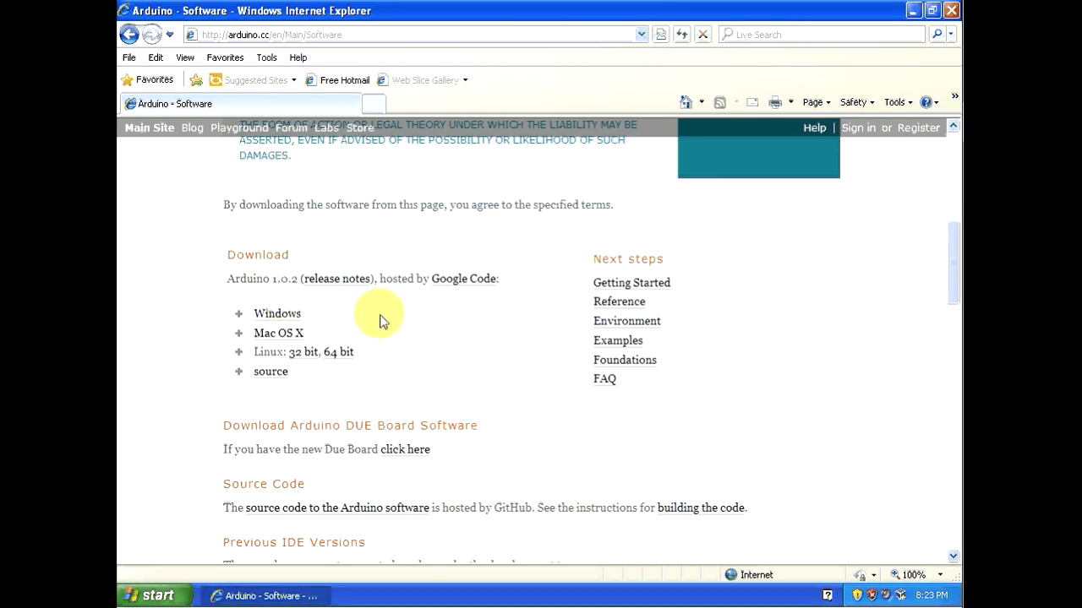
scroll(403, 338, down, 5)
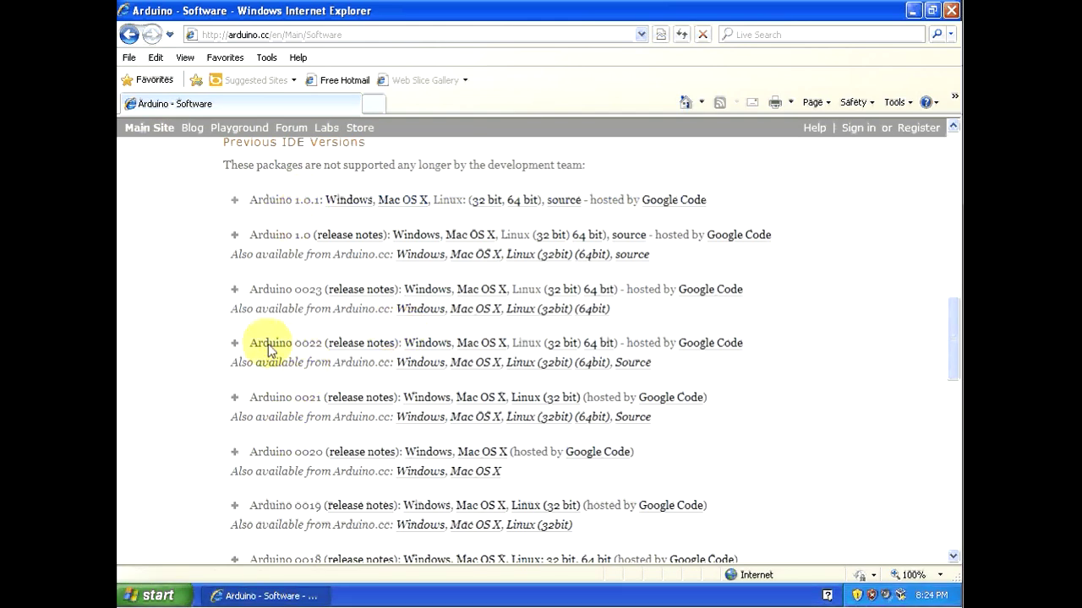
click(430, 346)
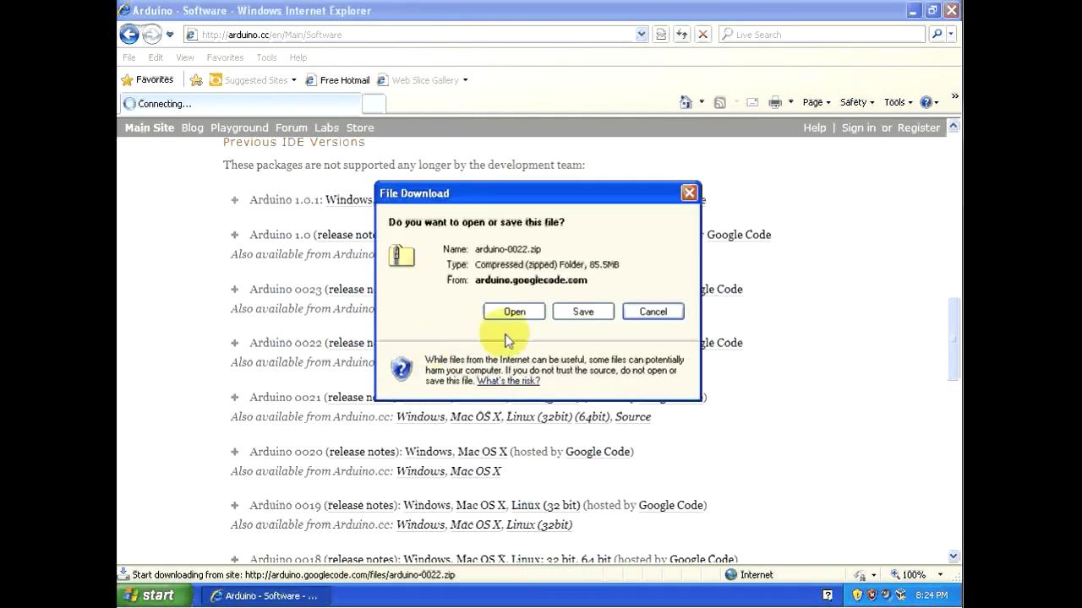
click(596, 315)
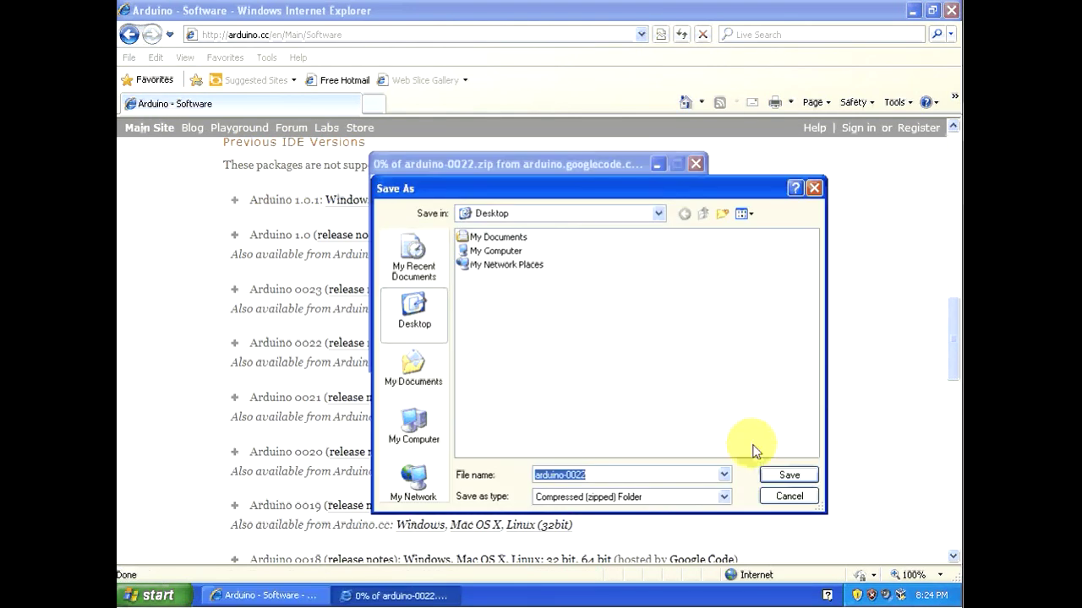
click(789, 476)
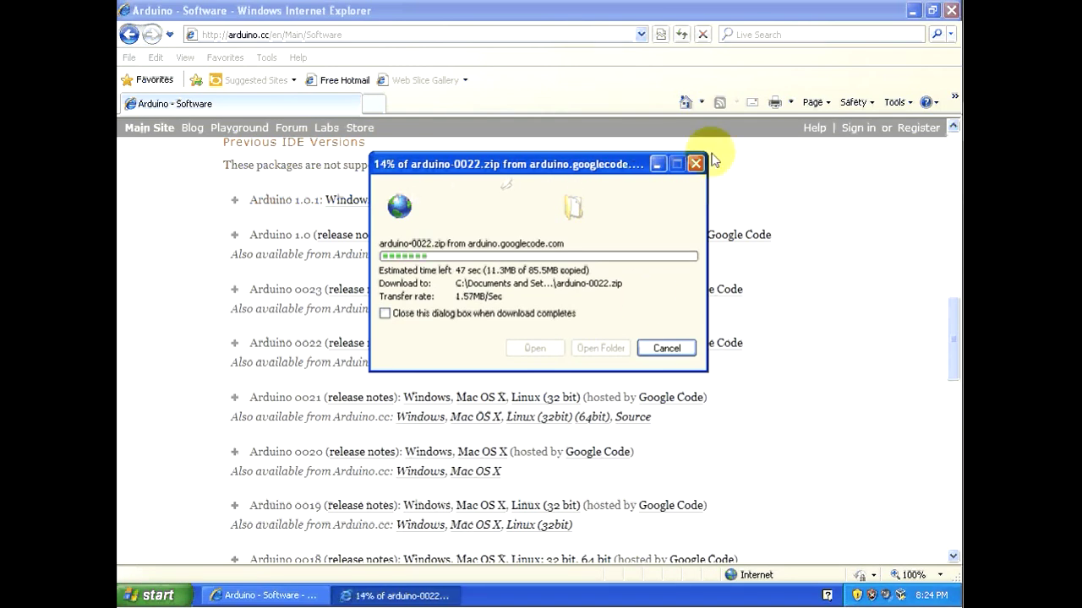
click(657, 164)
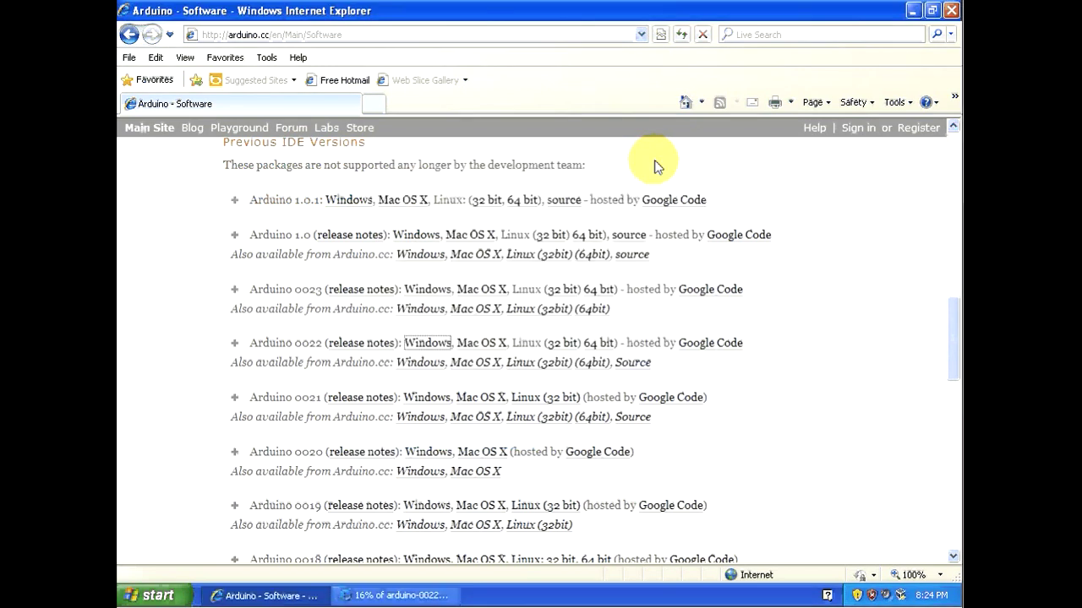
Return to the Google home page and search for "sprinter firmware".
click(441, 38)
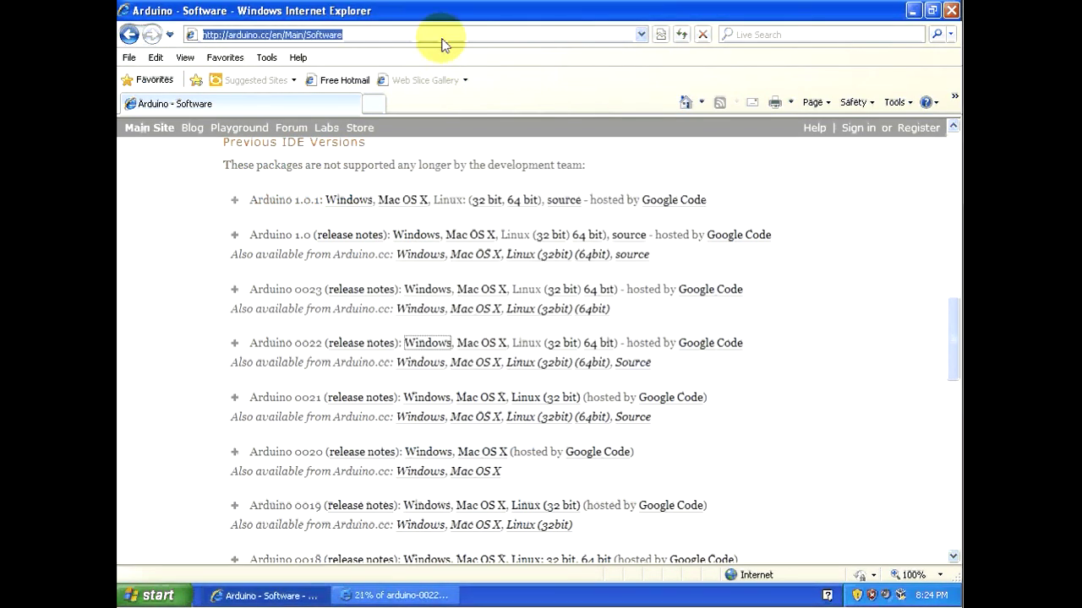
text(google)
key(ctrl+Return)
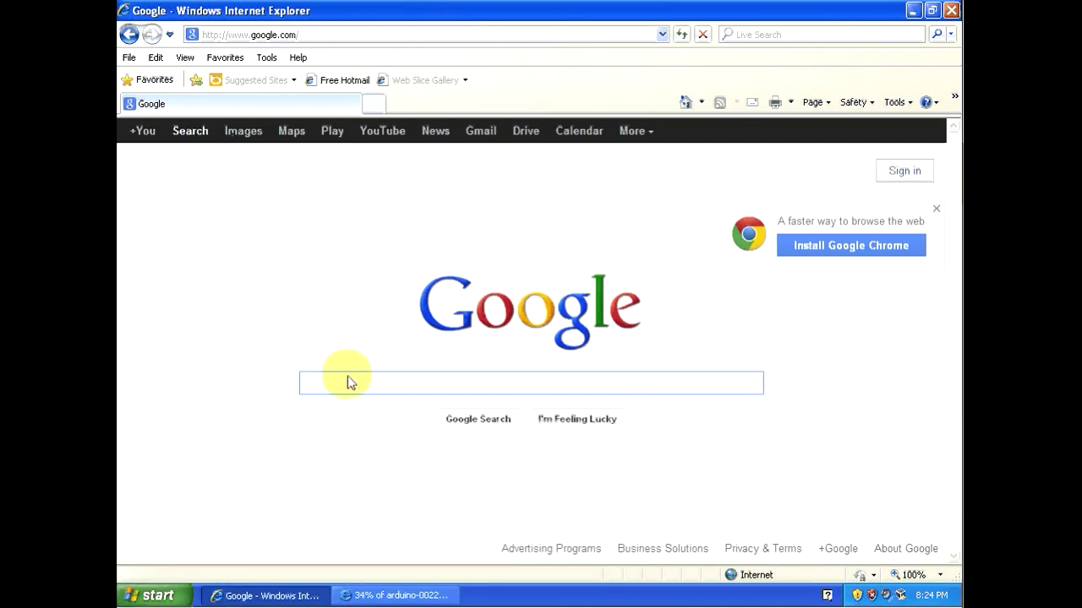
text(spr)
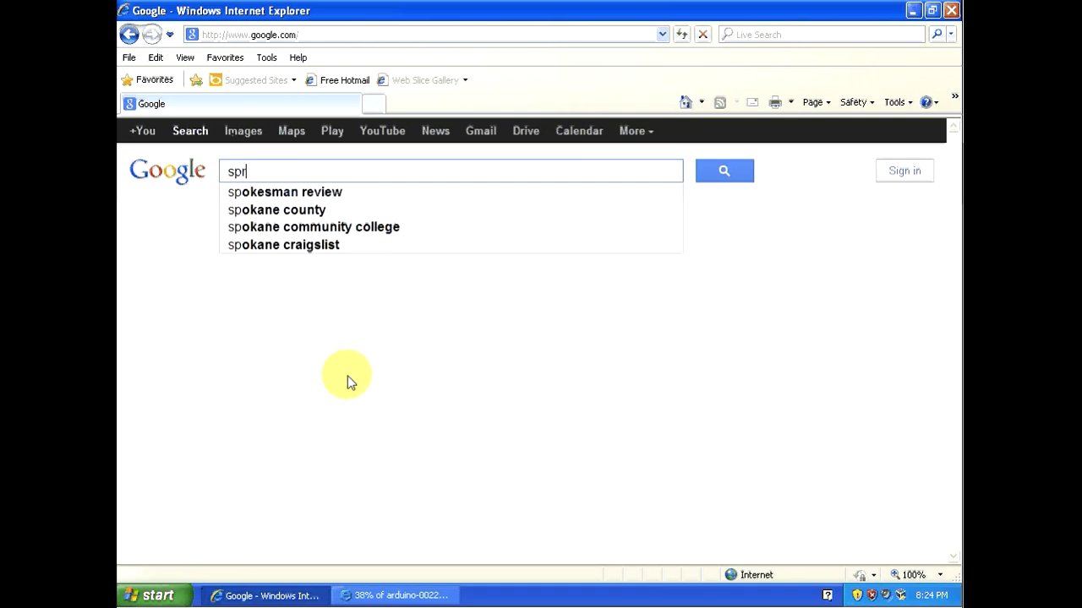
text(inter f)
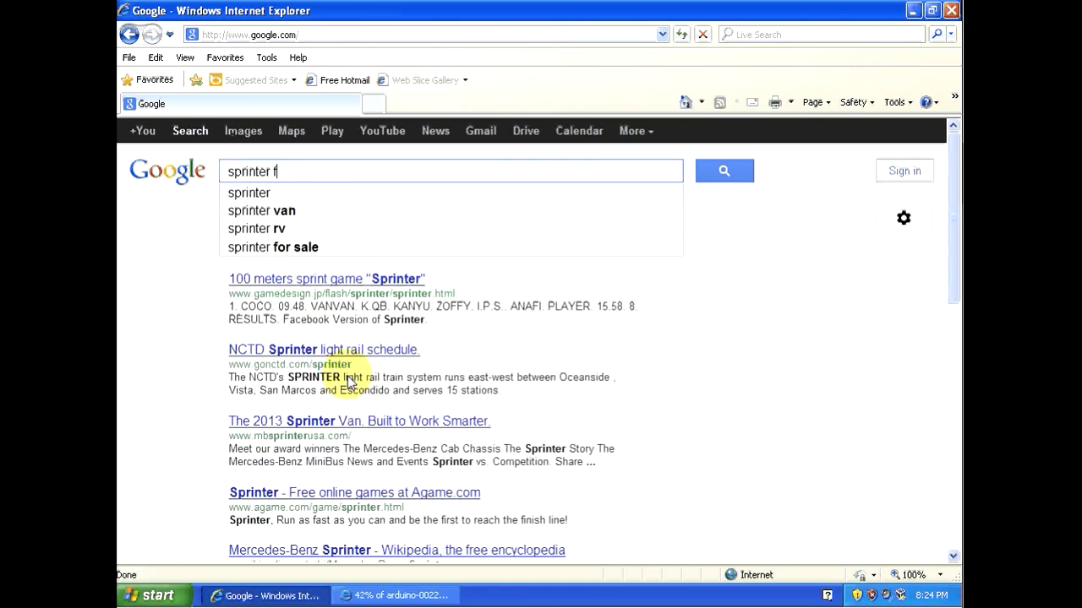
text(irmware)
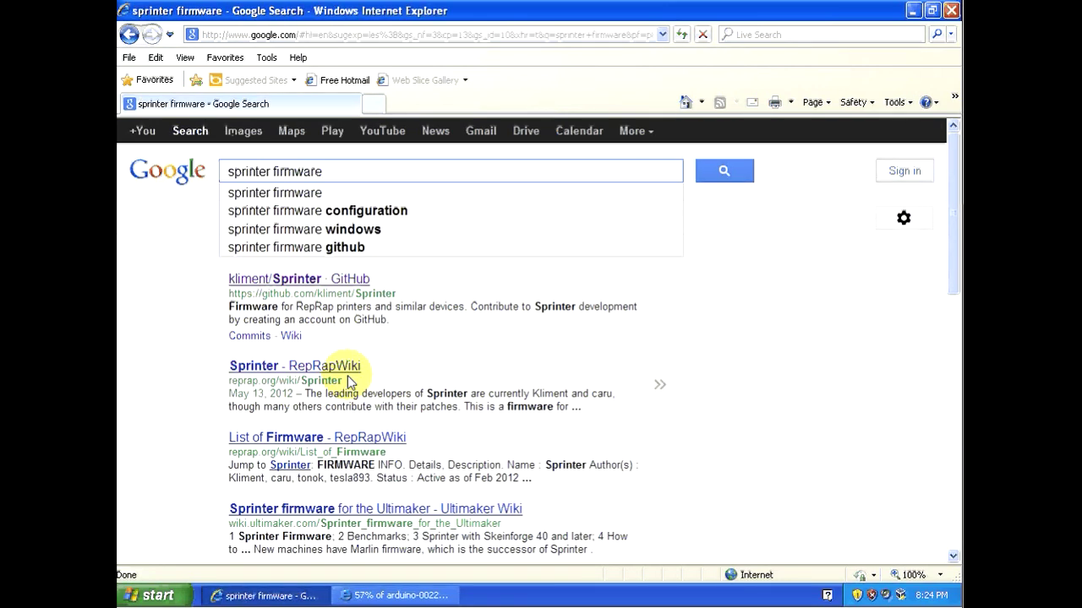
key(Return)
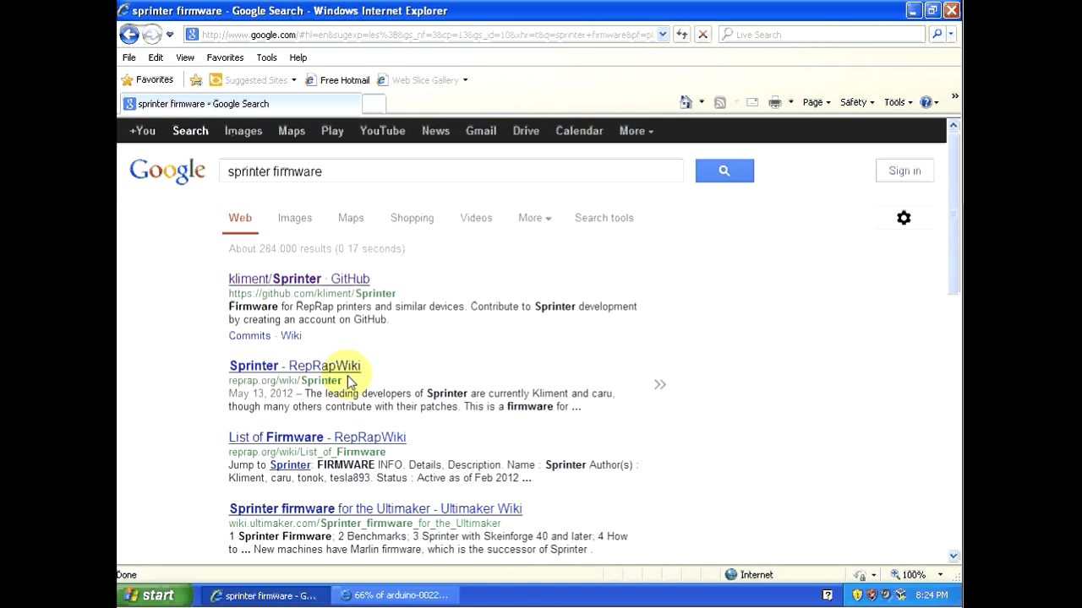
Open the downloads page of the Sprinter repository on GitHub, dismissing the Java update notice.
click(302, 286)
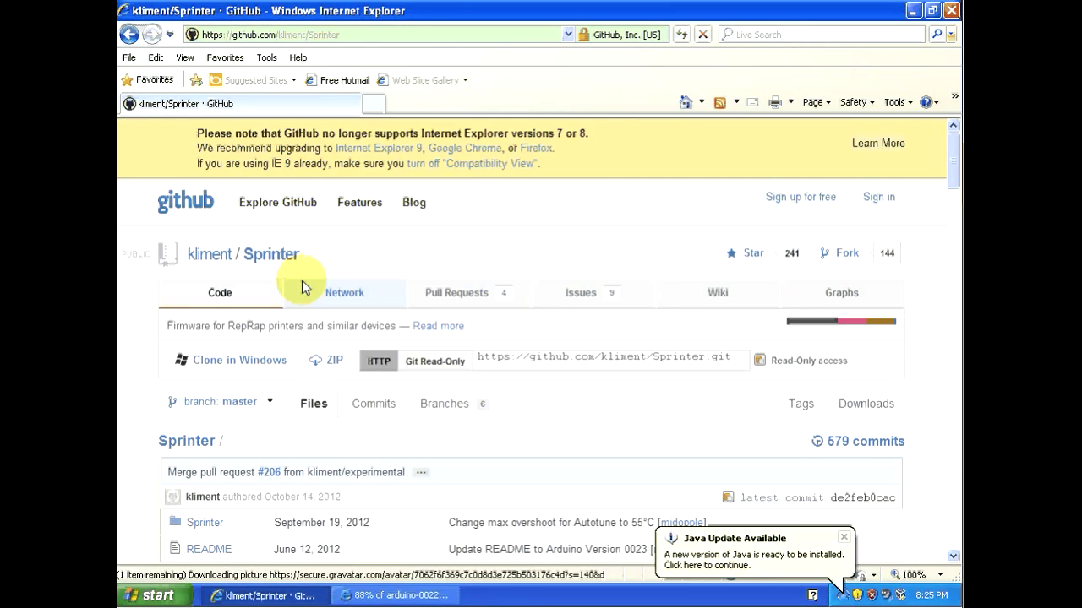
click(843, 538)
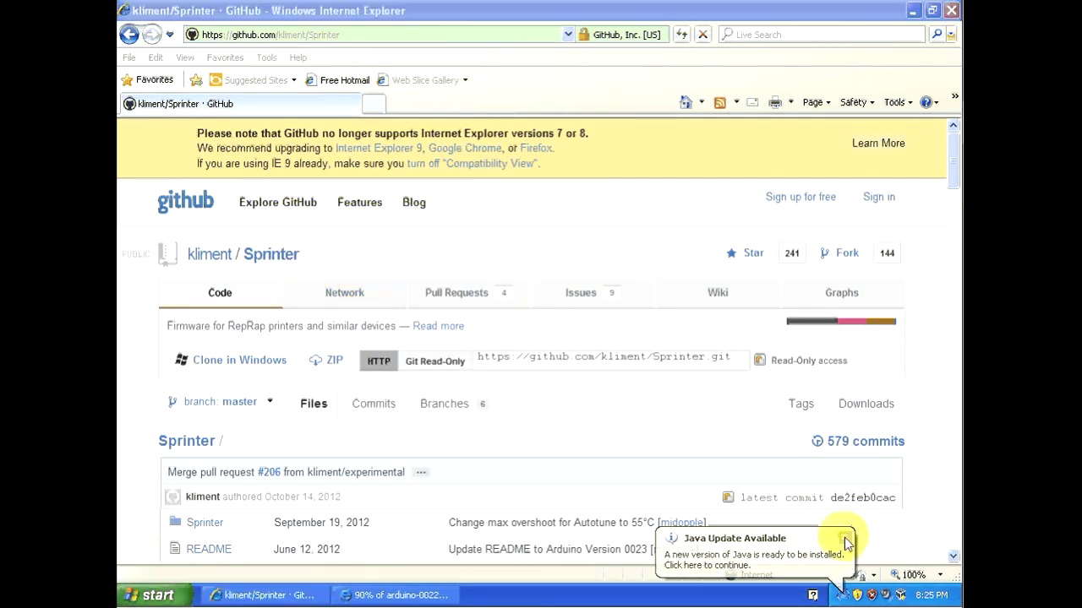
click(867, 408)
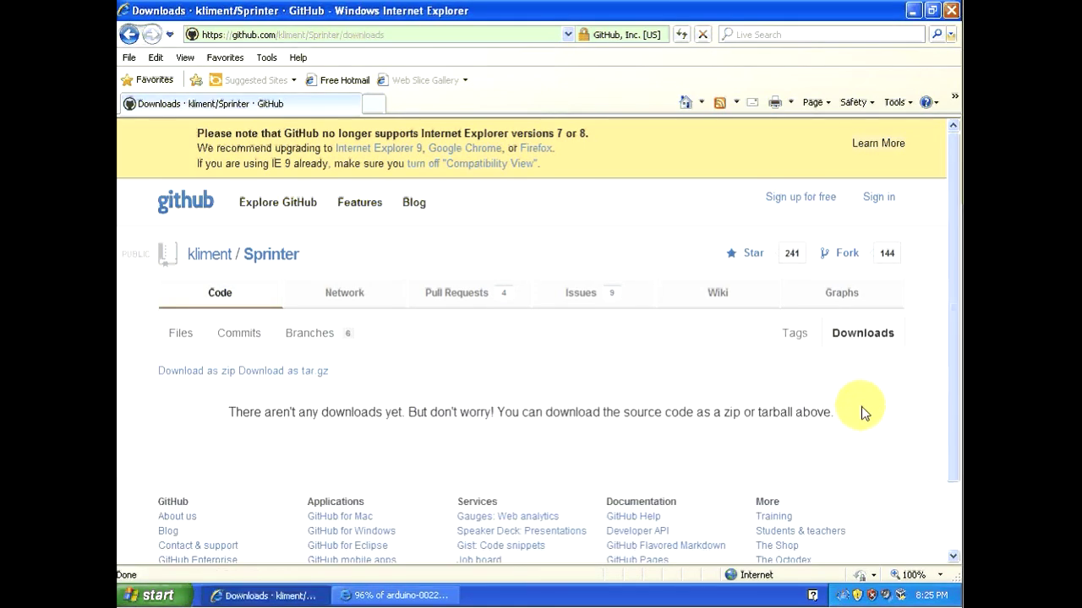
Download the Sprinter source as a zip to the Desktop under the name Sprinter-master and close the finished download windows.
click(179, 373)
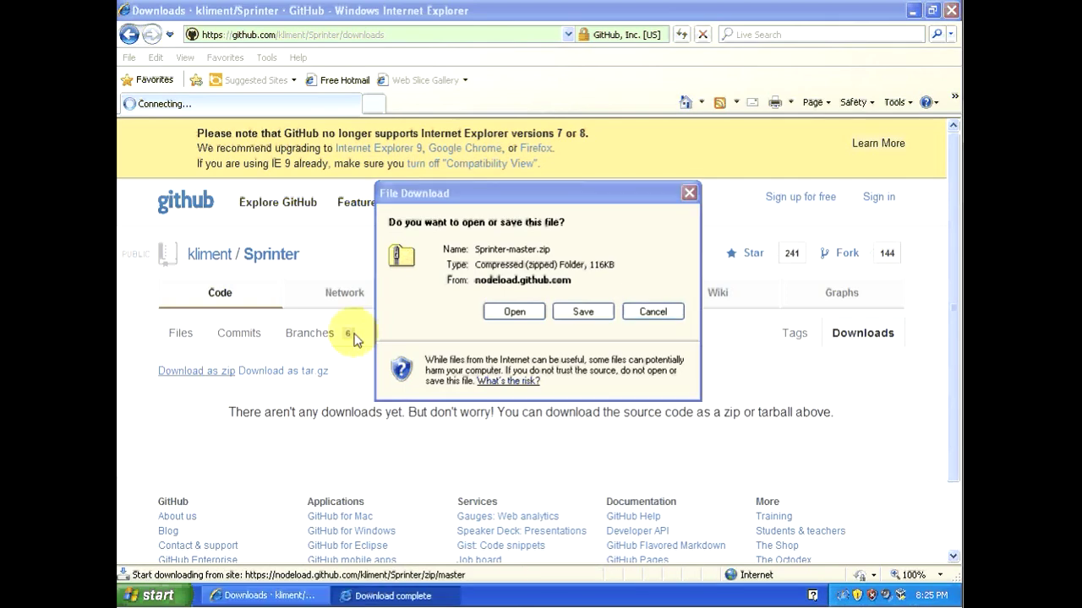
click(562, 315)
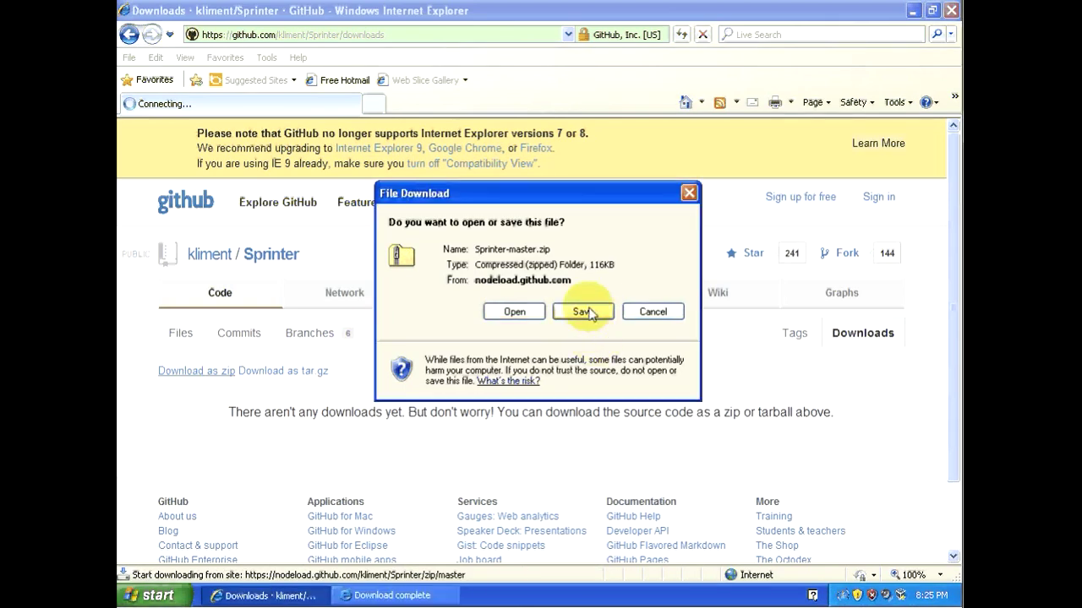
click(583, 312)
click(808, 475)
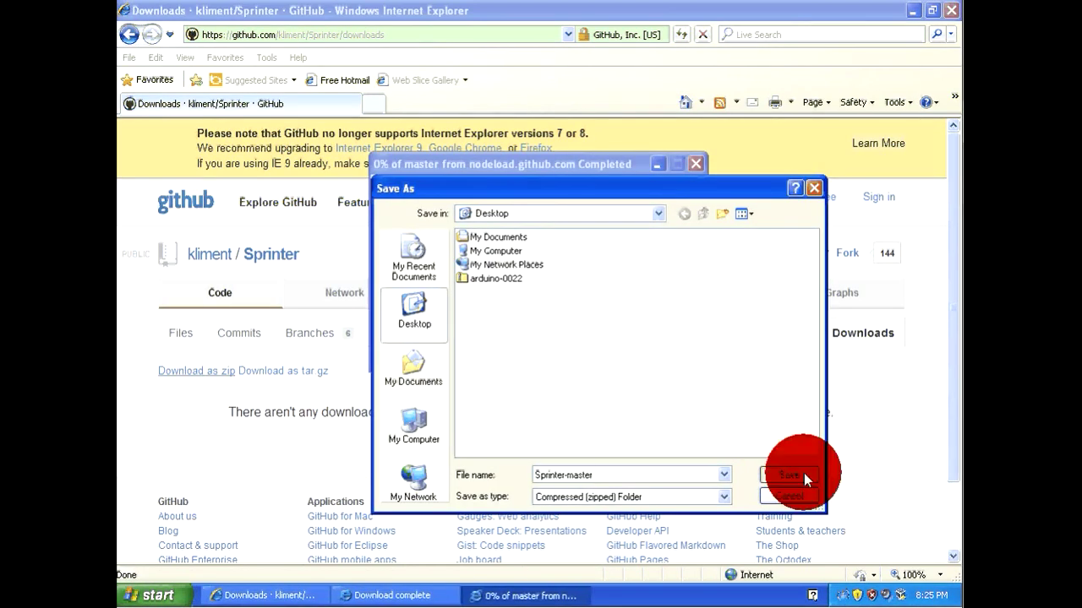
click(687, 353)
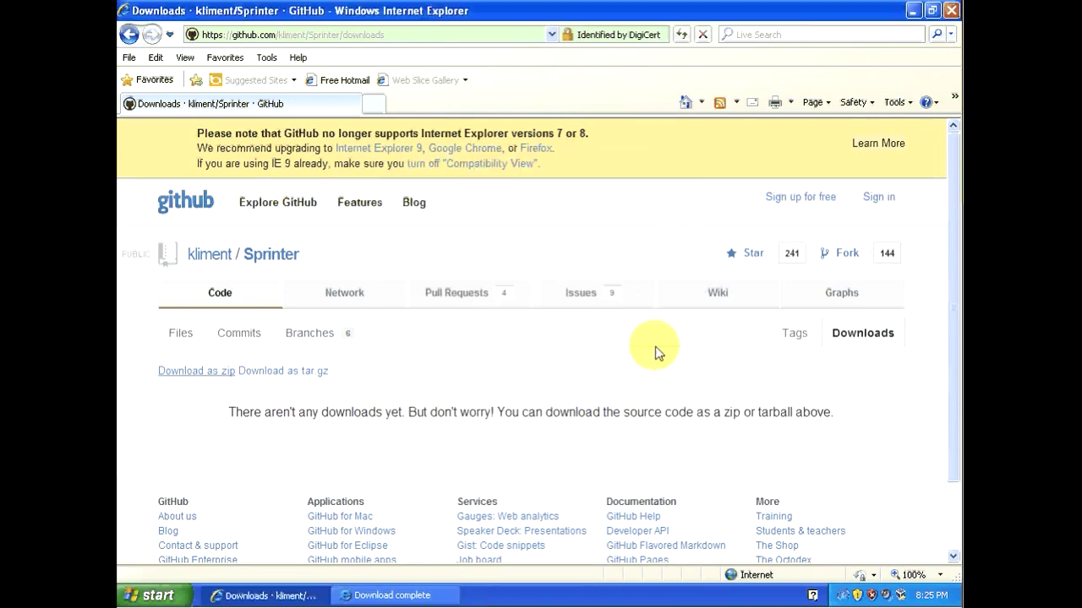
click(393, 595)
click(668, 349)
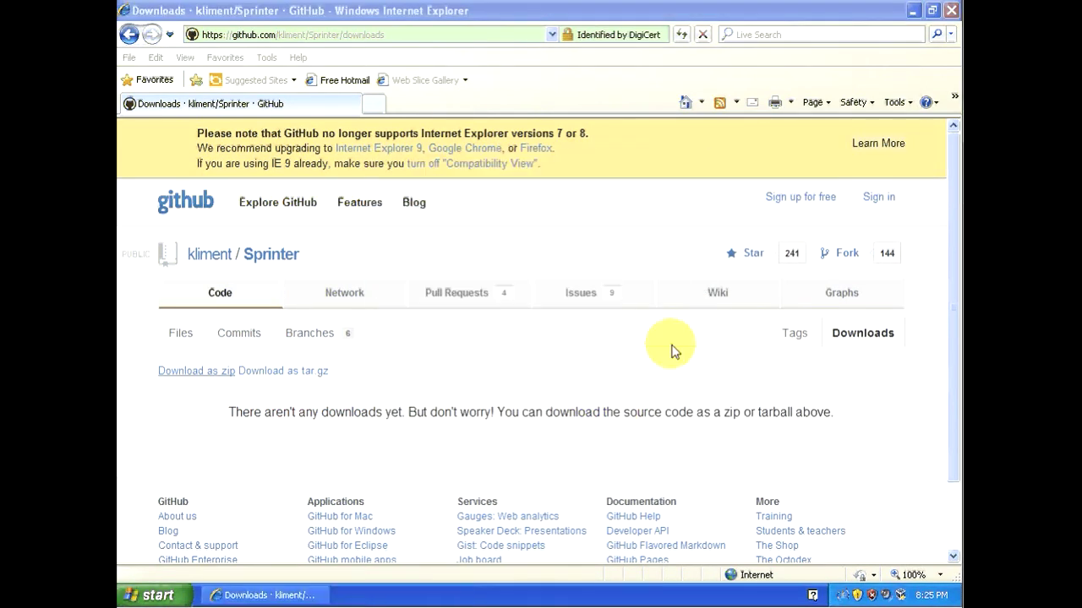
Return to the Google home page and search for "teensyduino", correcting the misspelled query.
click(434, 34)
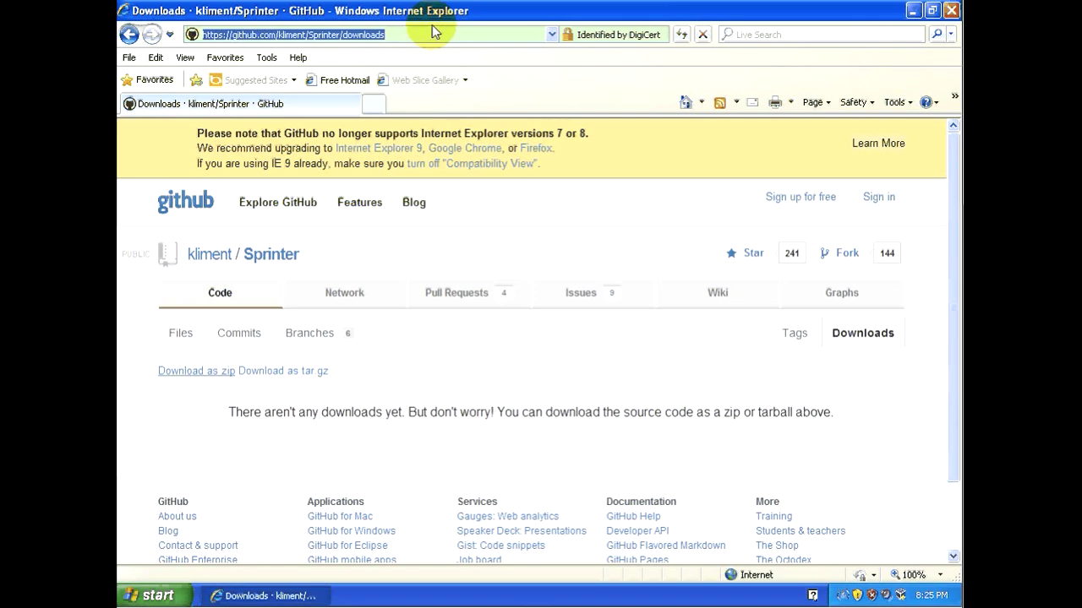
text(googl)
key(shift+Return)
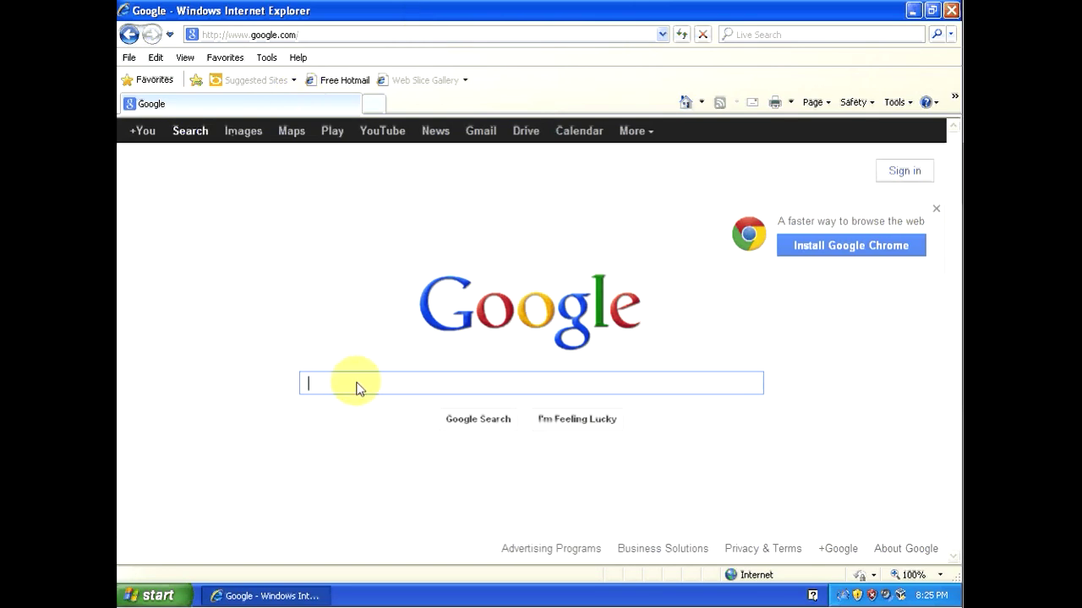
text(teen)
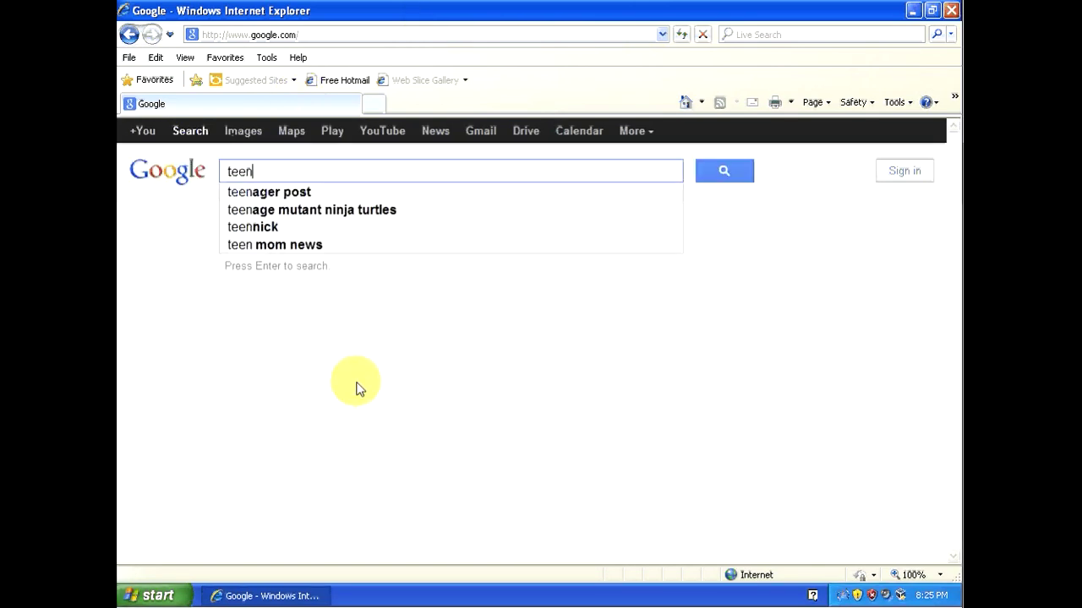
text(sy)
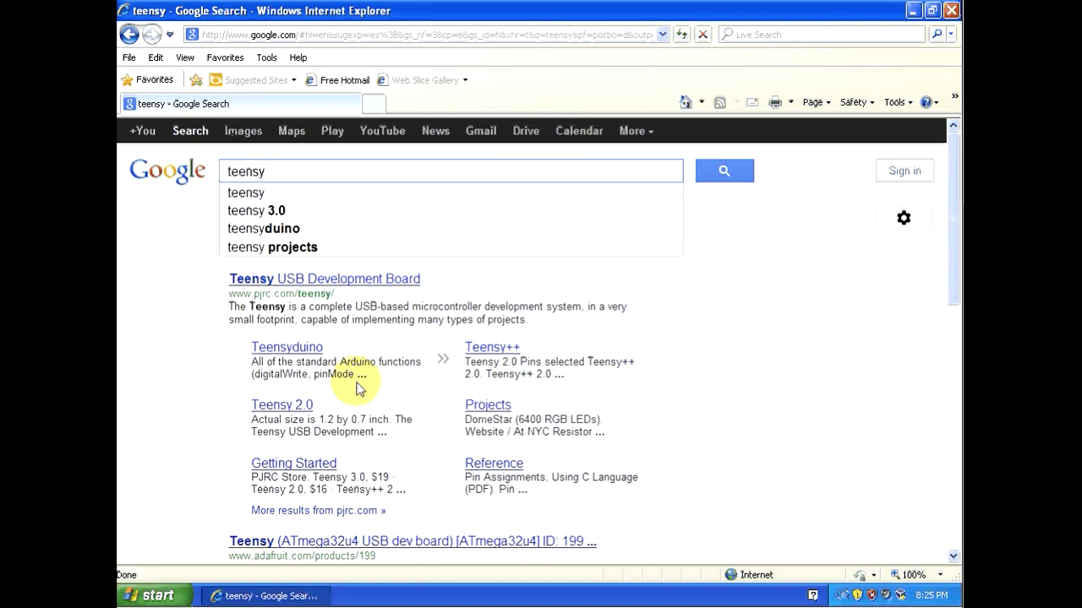
text(diuno)
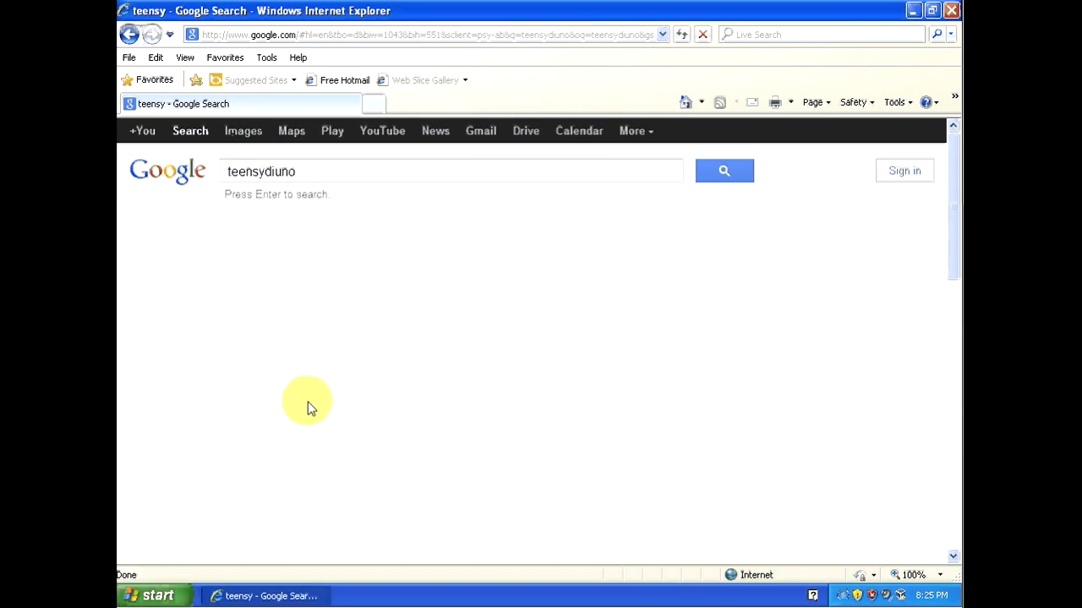
click(752, 173)
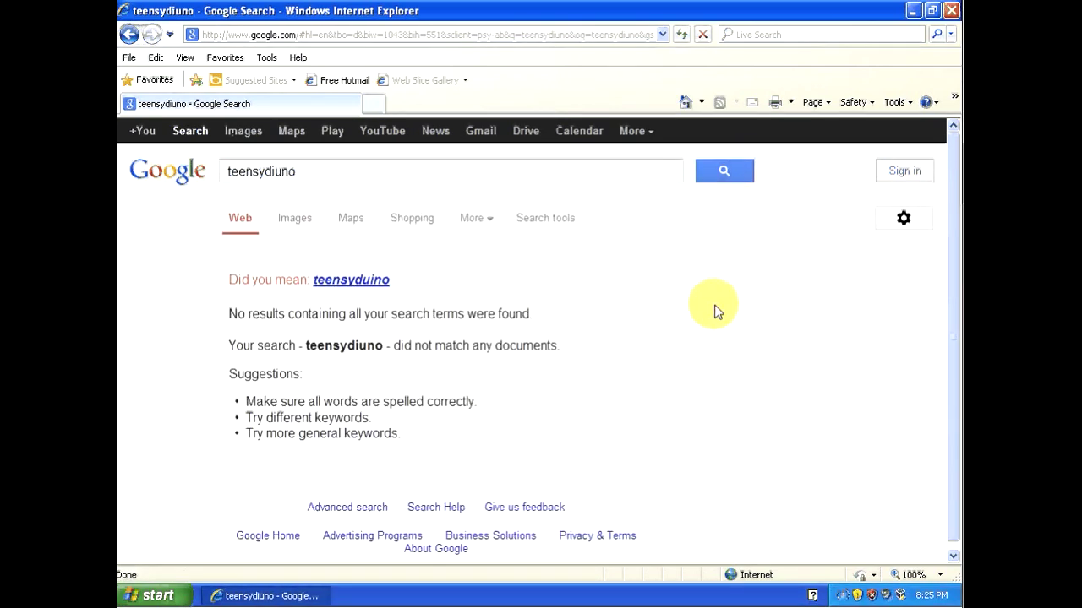
click(348, 280)
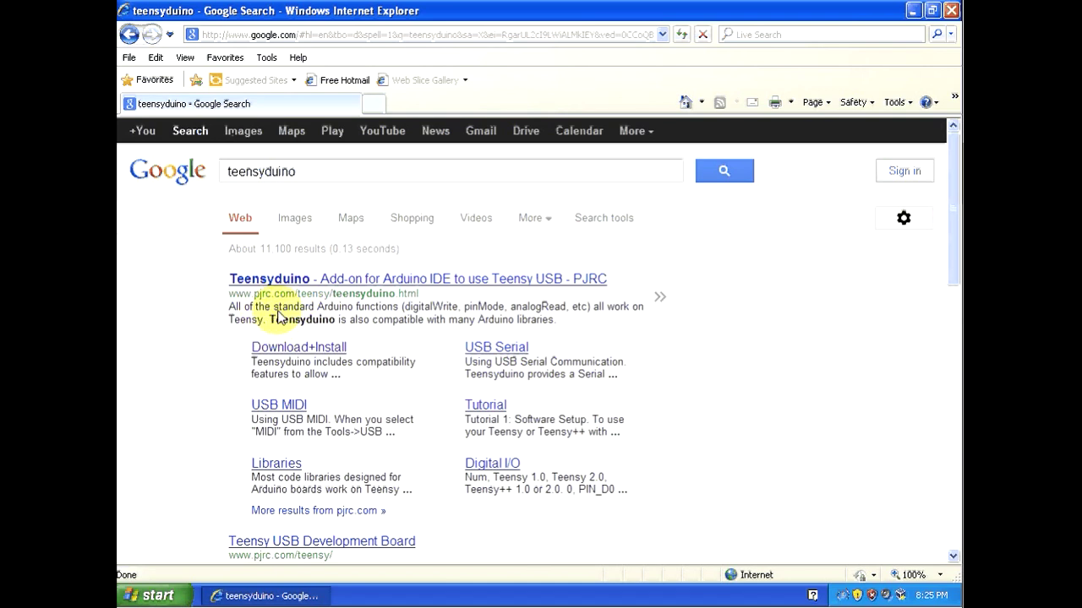
Open Teensyduino's Download+Install page and save the Windows XP/Vista/7 installer, teensyduino.exe, to the Desktop.
click(296, 350)
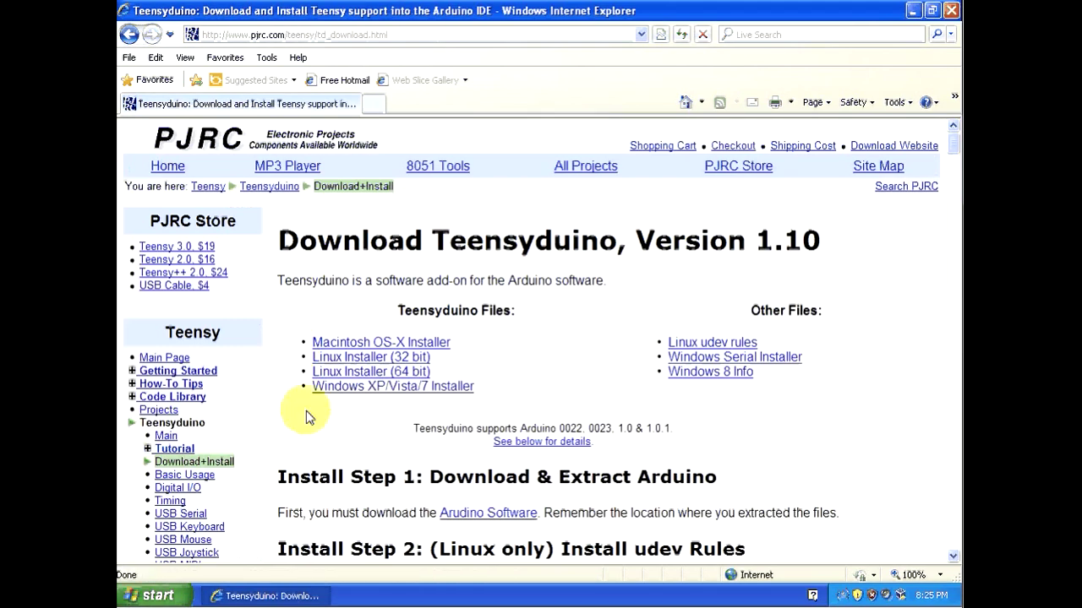
click(372, 389)
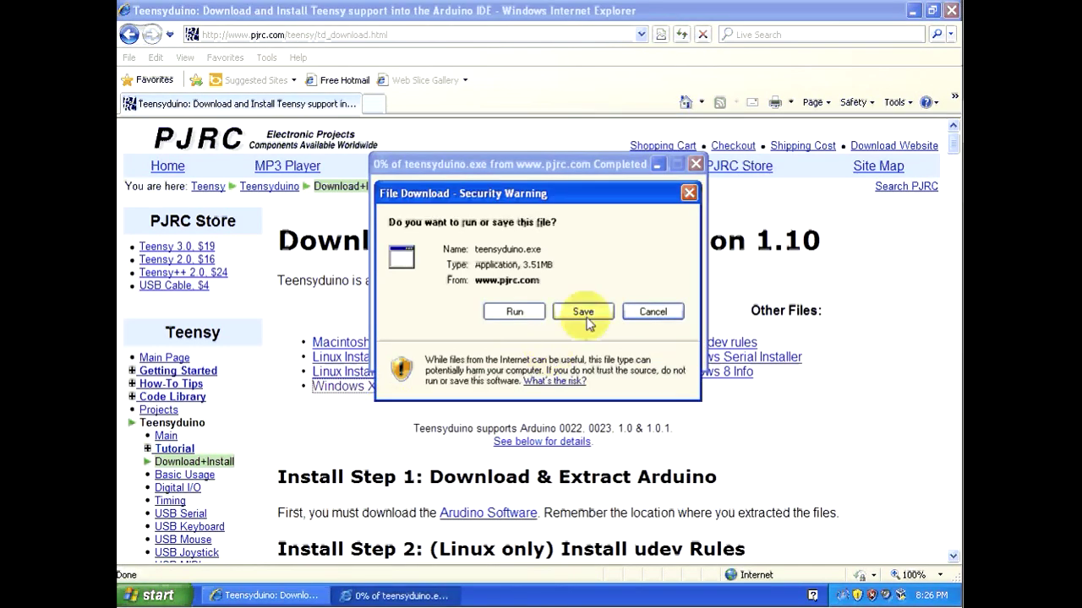
click(583, 311)
click(788, 476)
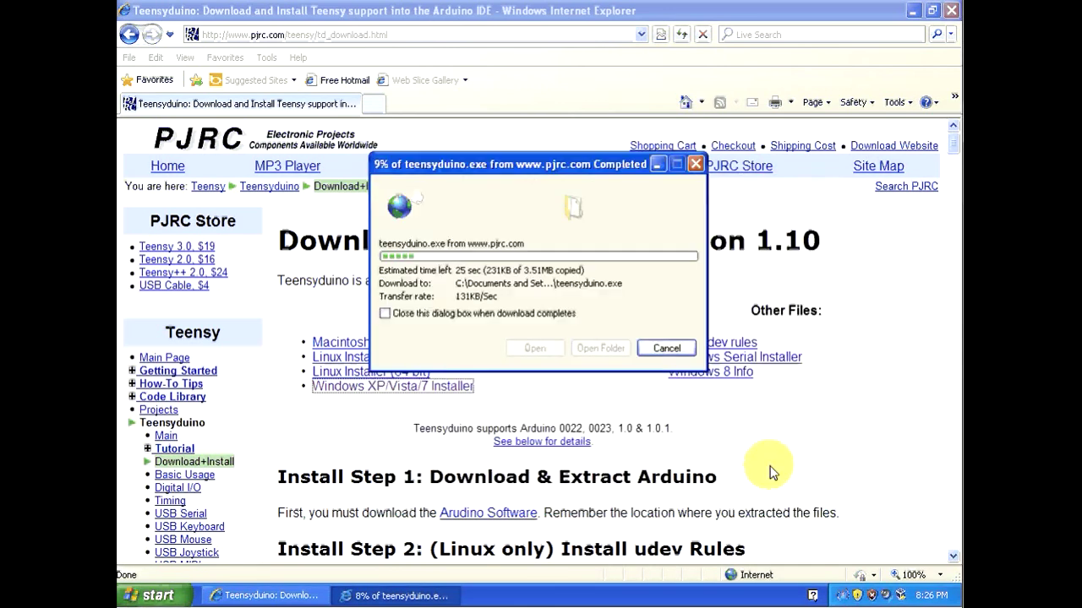
Return to the Google home page while the Teensyduino installer downloads.
click(535, 35)
text(go)
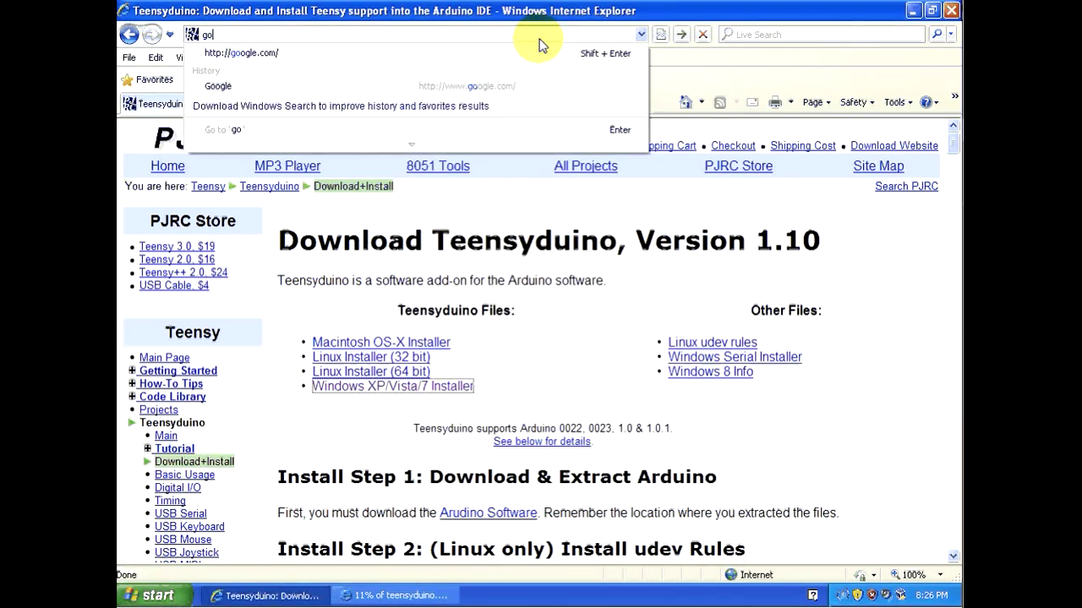
text(og)
key(Down)
key(Return)
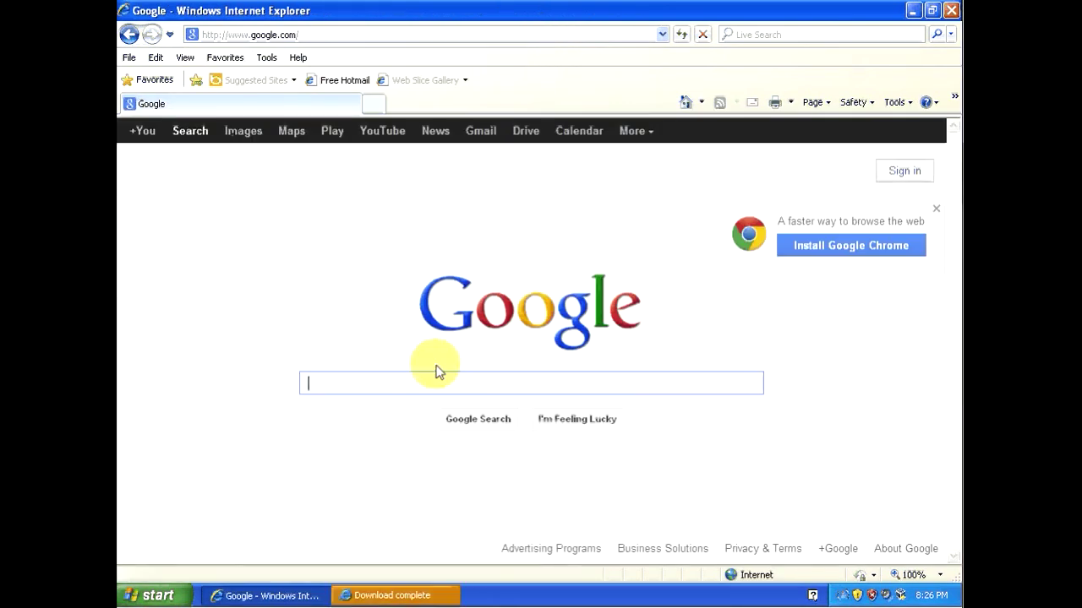
Search Google for "flip 3.4.7", correcting the mistyped version number in the query.
text(flip 3e)
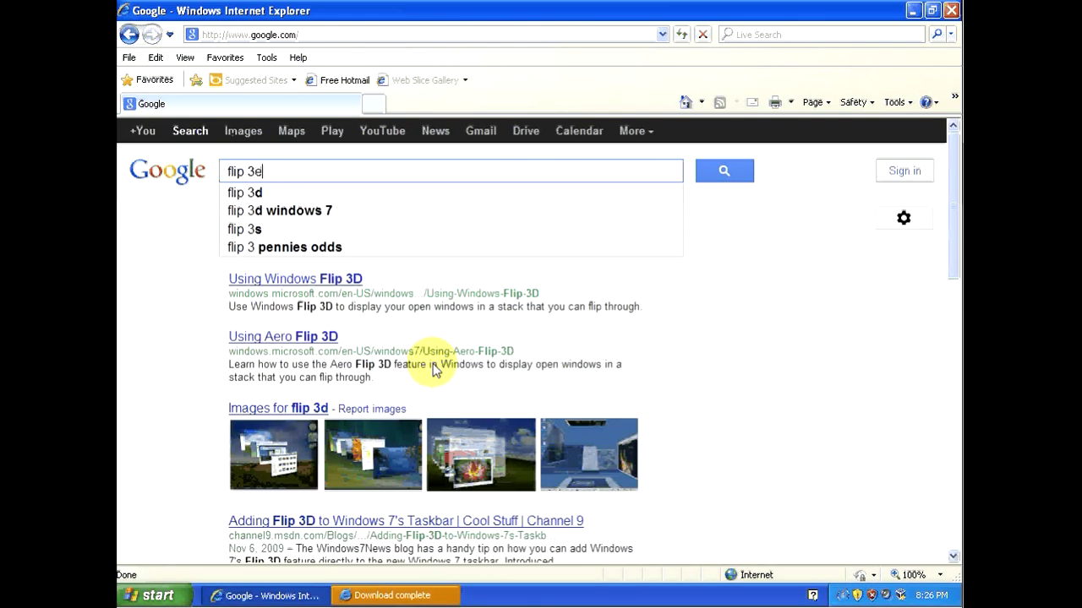
text(4e7)
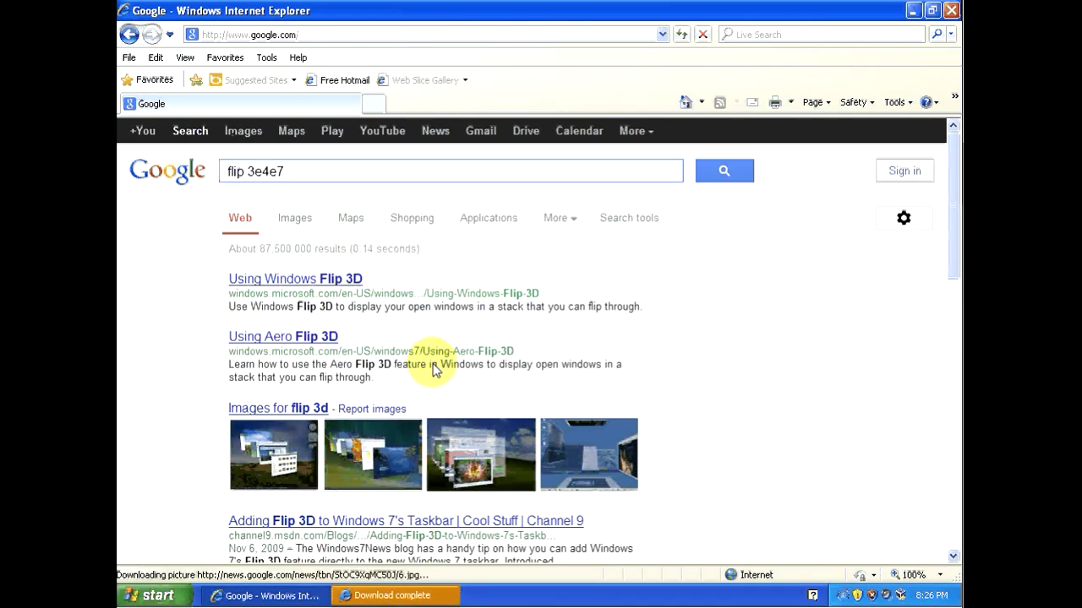
key(Left)
key(Left)
key(Left)
key(Left)
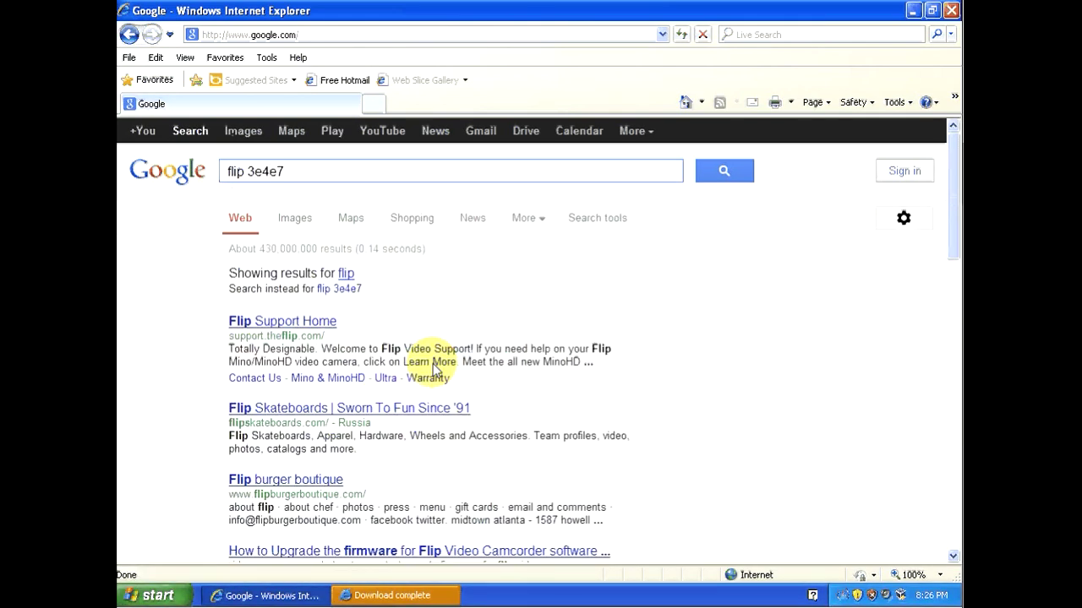
key(Delete)
key(Delete)
text(.4)
key(Left)
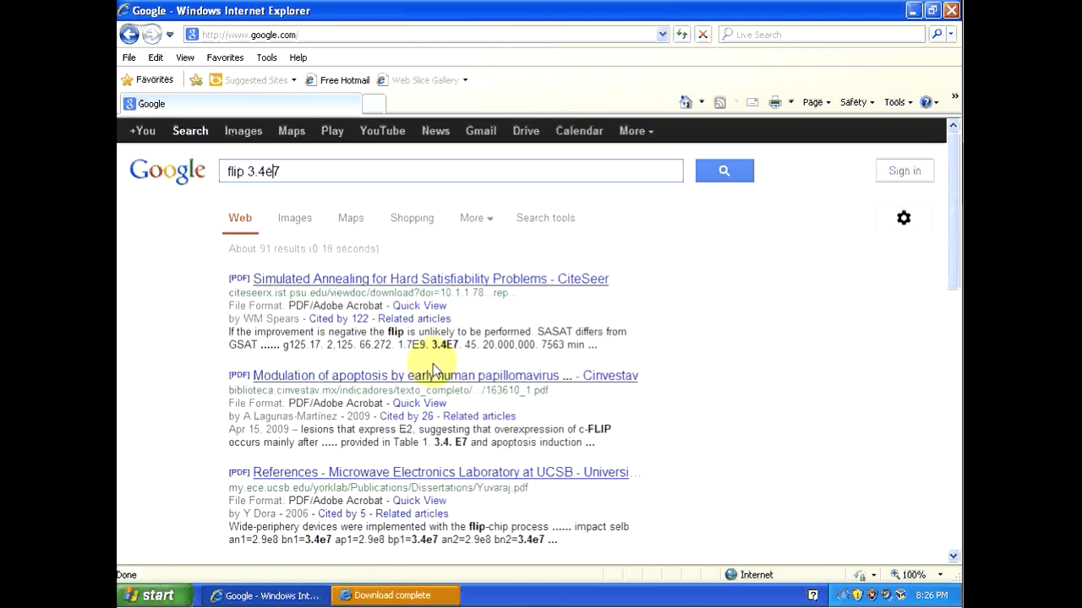
key(BackSpace)
key(BackSpace)
text(.)
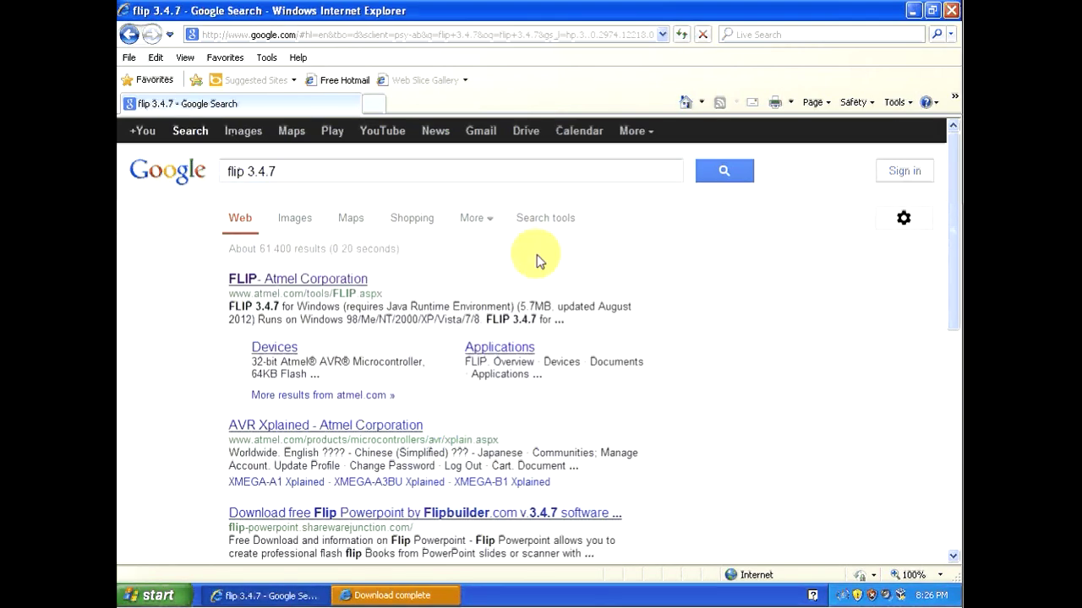
Open Atmel's FLIP page and save the FLIP 3.4.7 for Windows installer with Java Runtime Environment included to the Desktop.
click(288, 288)
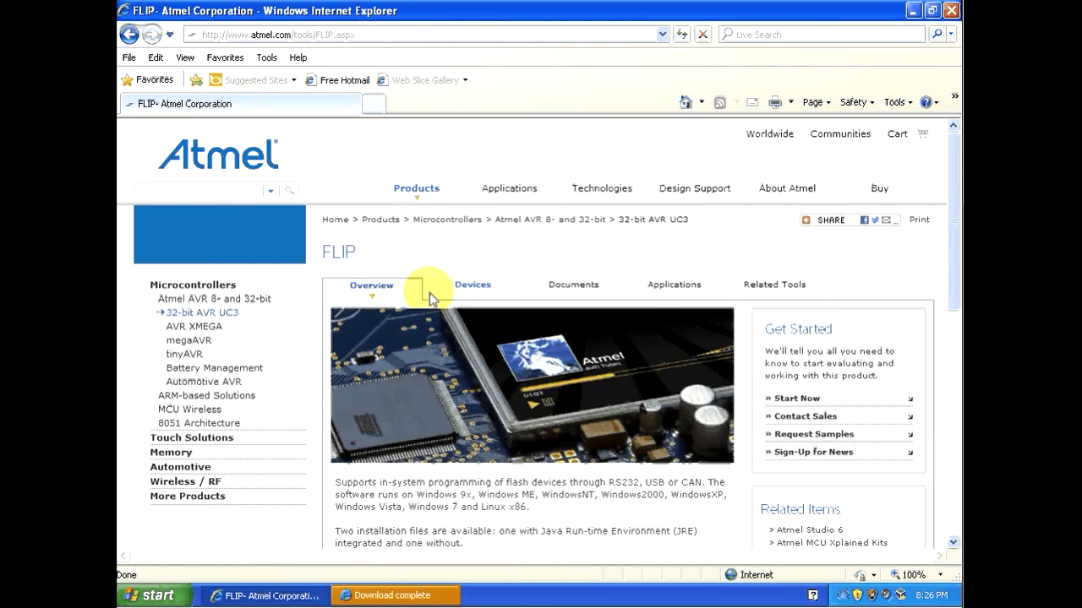
scroll(515, 321, down, 4)
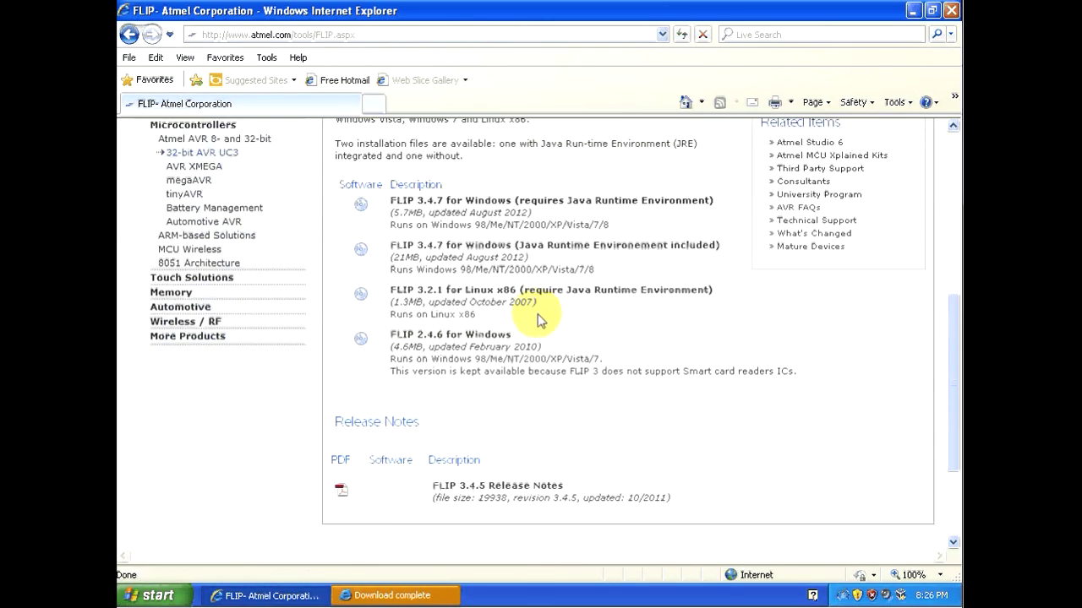
scroll(541, 320, up, 3)
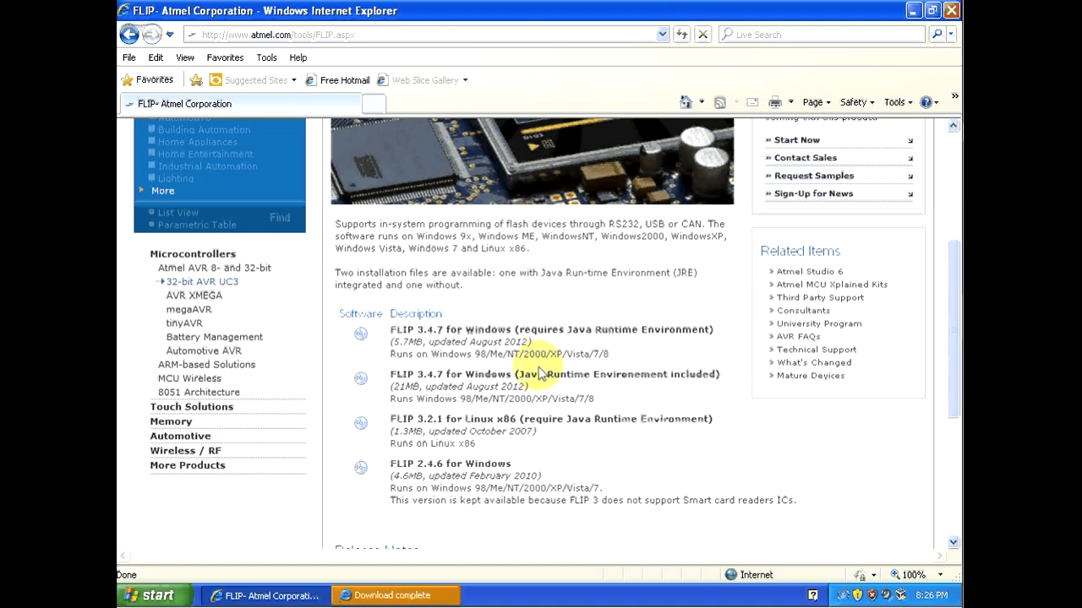
click(361, 382)
click(588, 313)
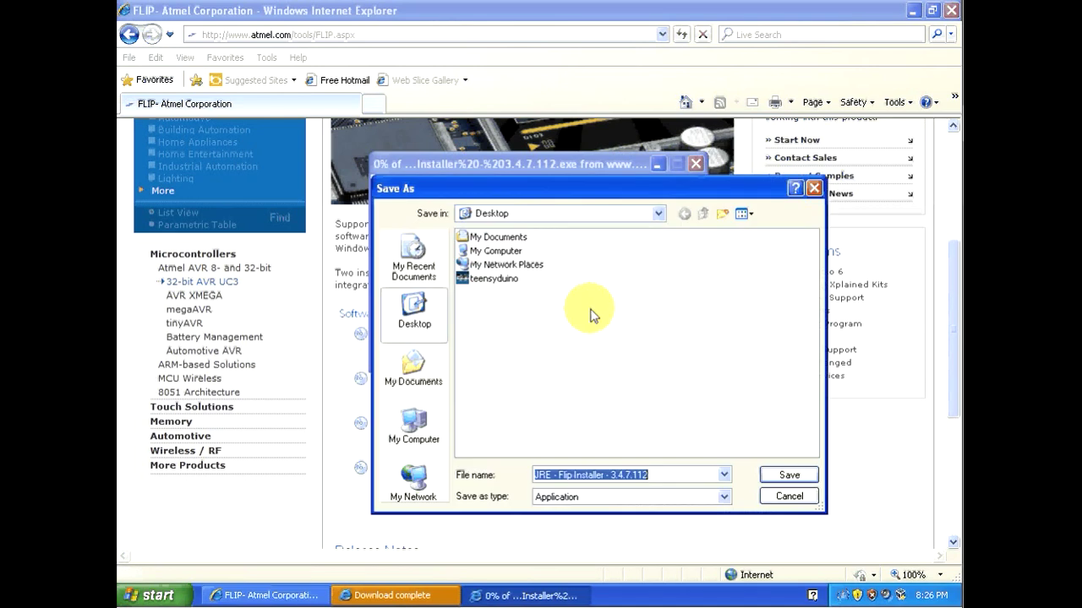
click(779, 475)
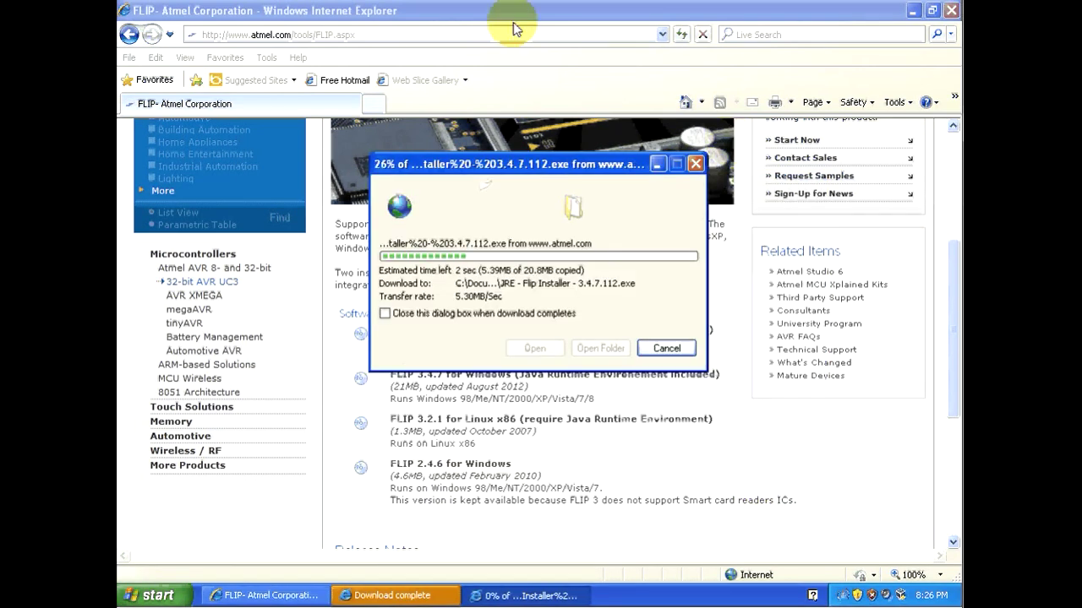
Return to the Google home page and search for "pronterface".
click(504, 35)
text(google.com/)
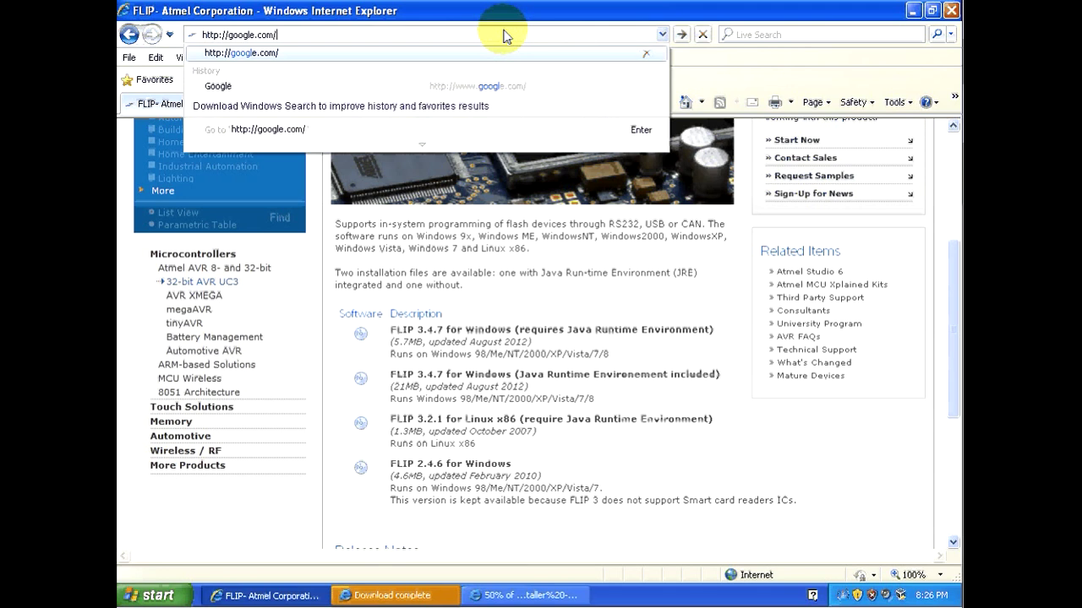
key(Return)
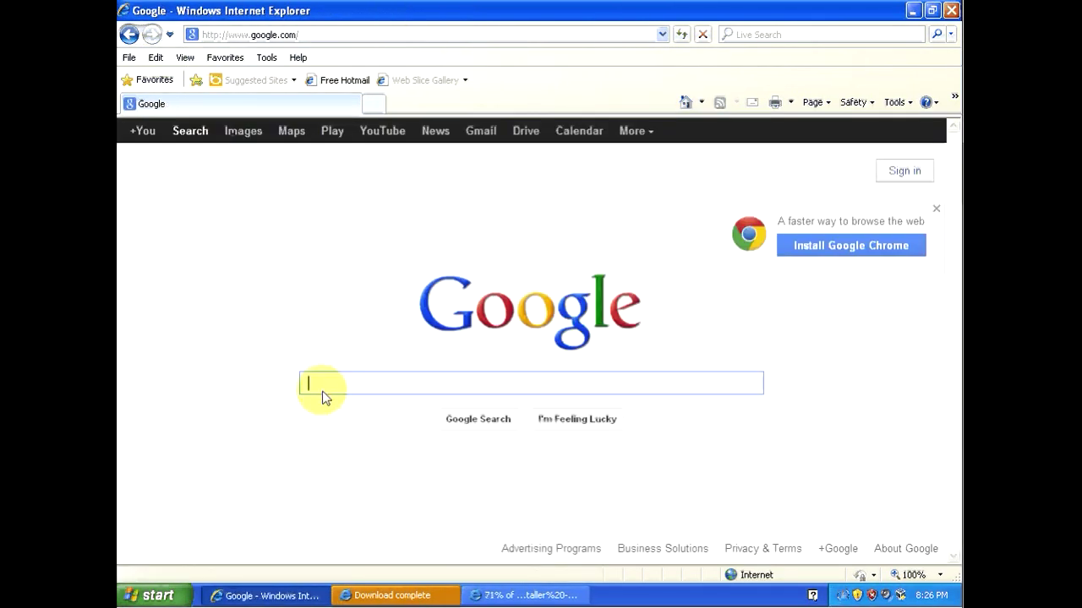
text(pri)
key(BackSpace)
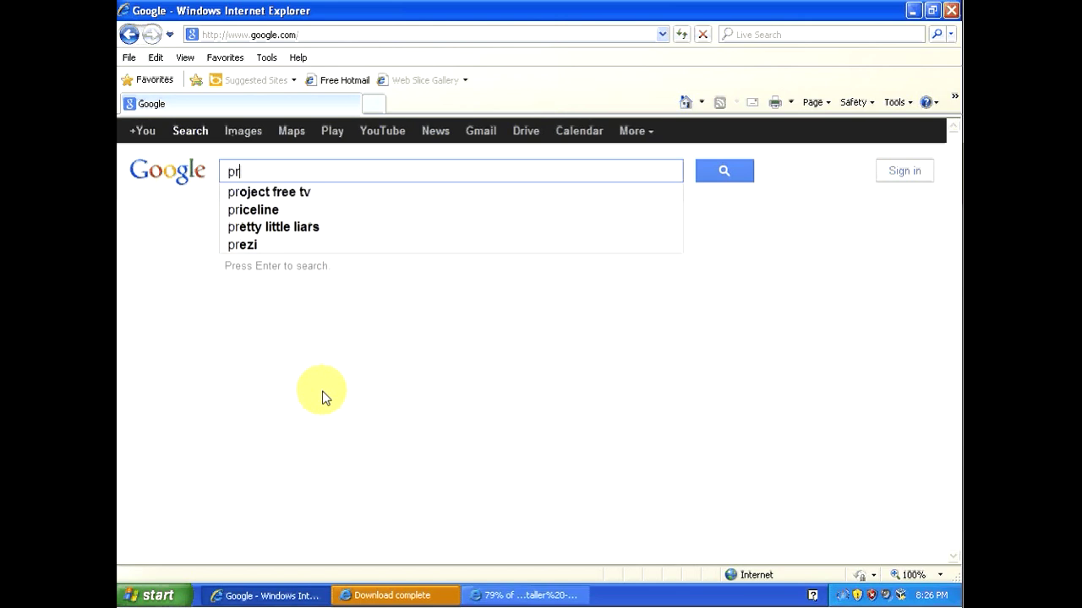
text(onterface)
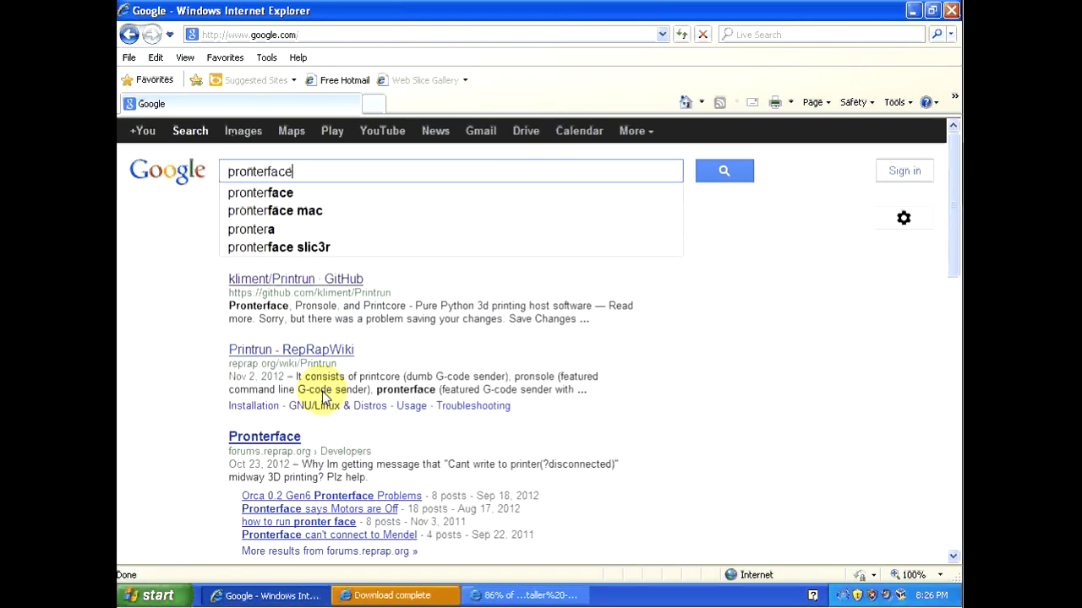
key(Return)
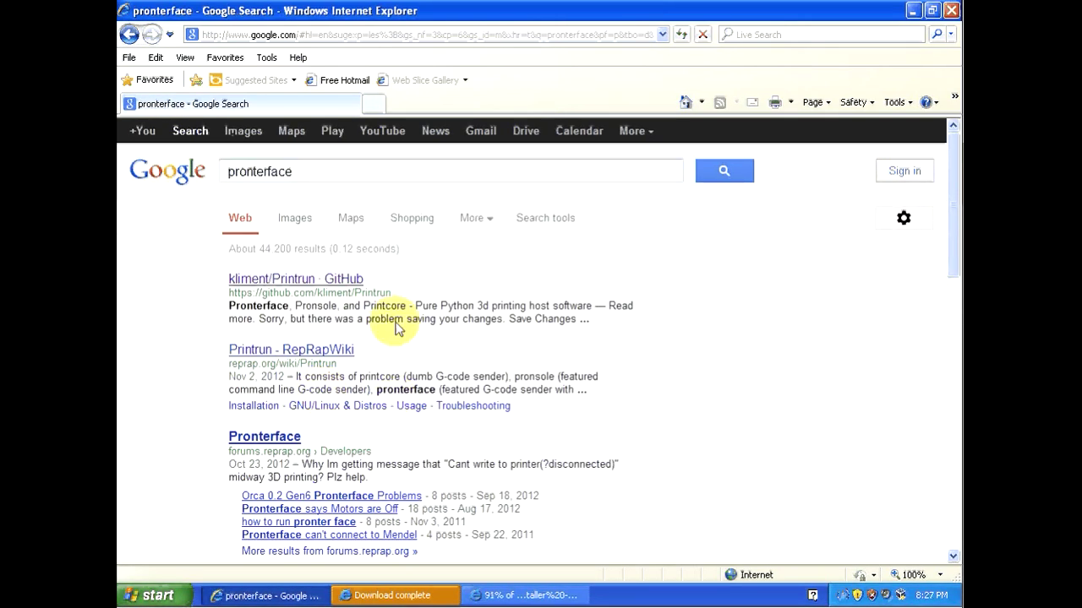
Open the Printrun repository on GitHub and follow its README link to the precompiled Windows version.
click(342, 283)
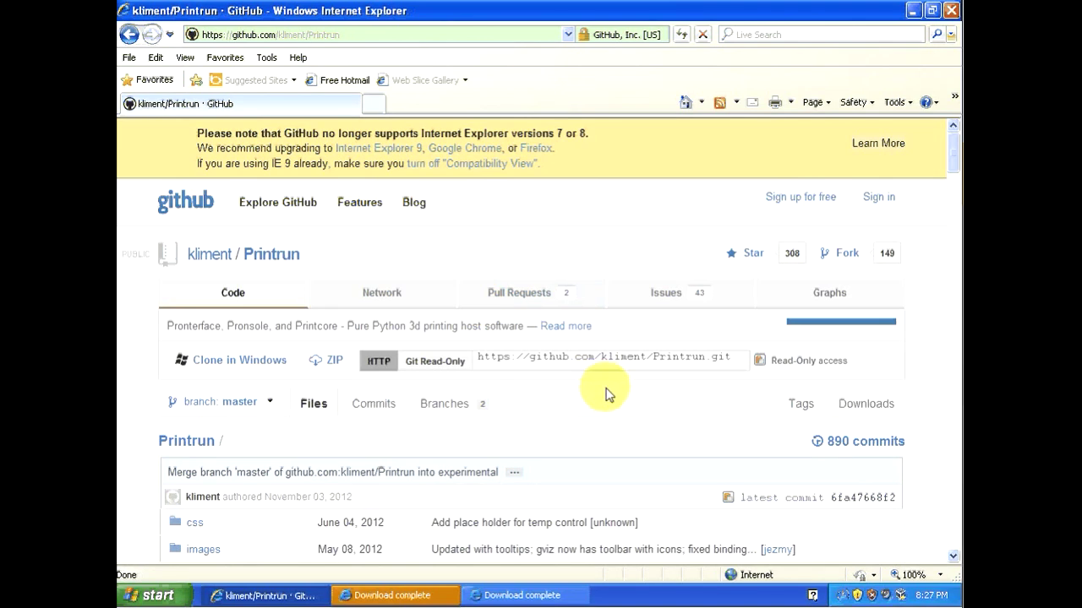
scroll(606, 389, down, 5)
scroll(603, 391, down, 10)
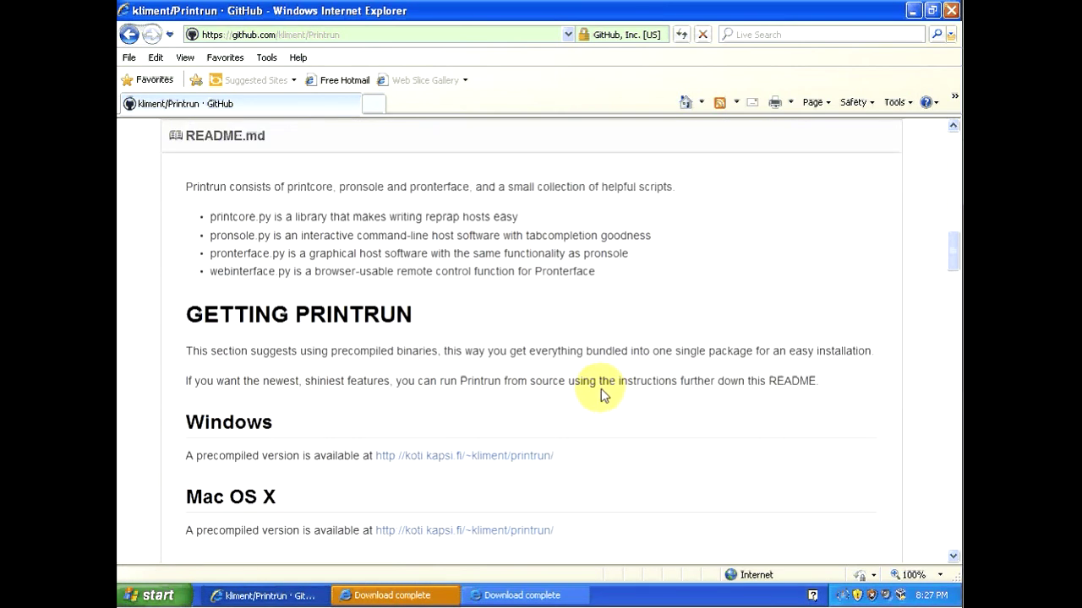
scroll(601, 394, down, 1)
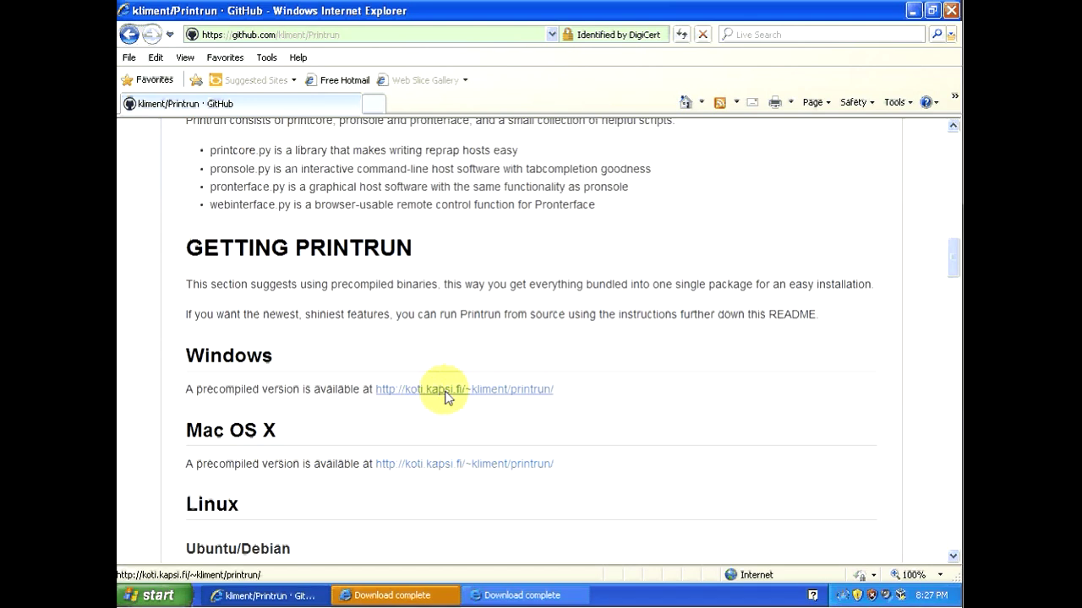
click(445, 391)
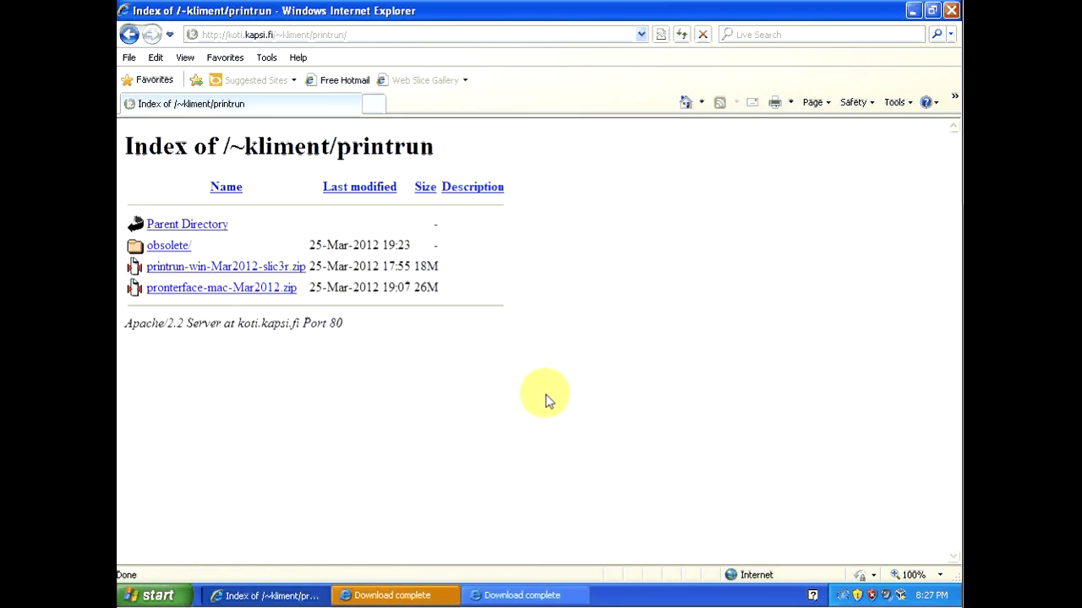
Download and save printrun-win-Mar2012-slic3r.zip, closing the finished Teensyduino, FLIP and Printrun download windows.
click(207, 267)
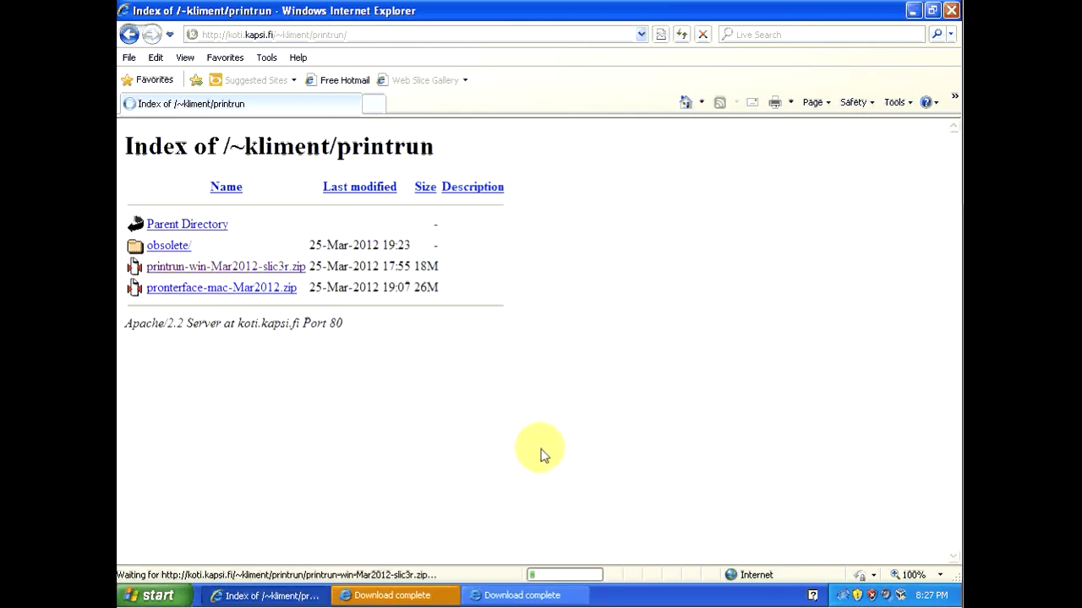
click(404, 597)
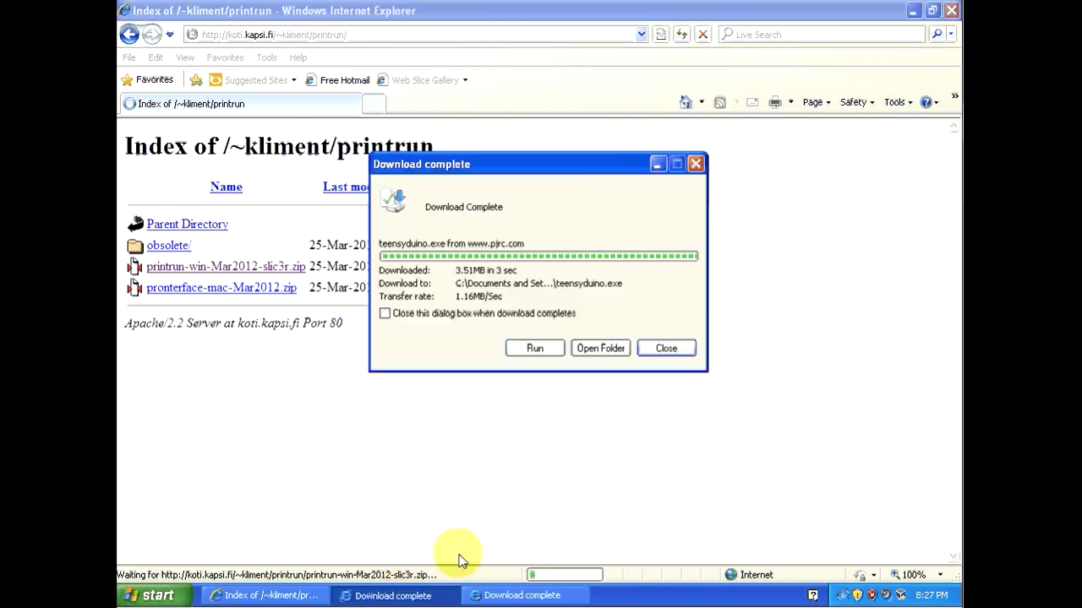
click(666, 349)
click(391, 596)
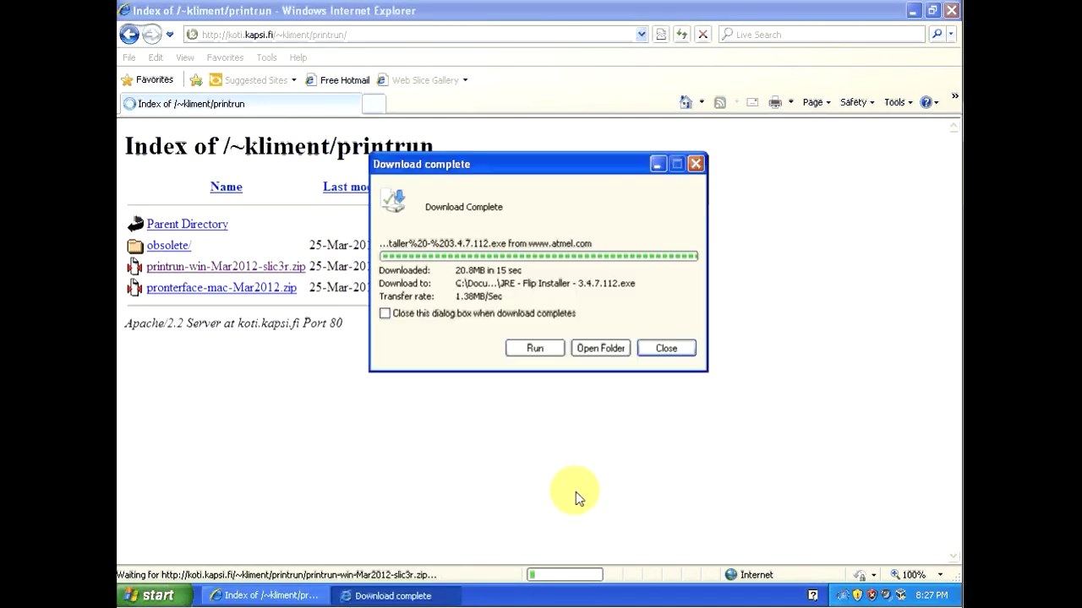
click(672, 347)
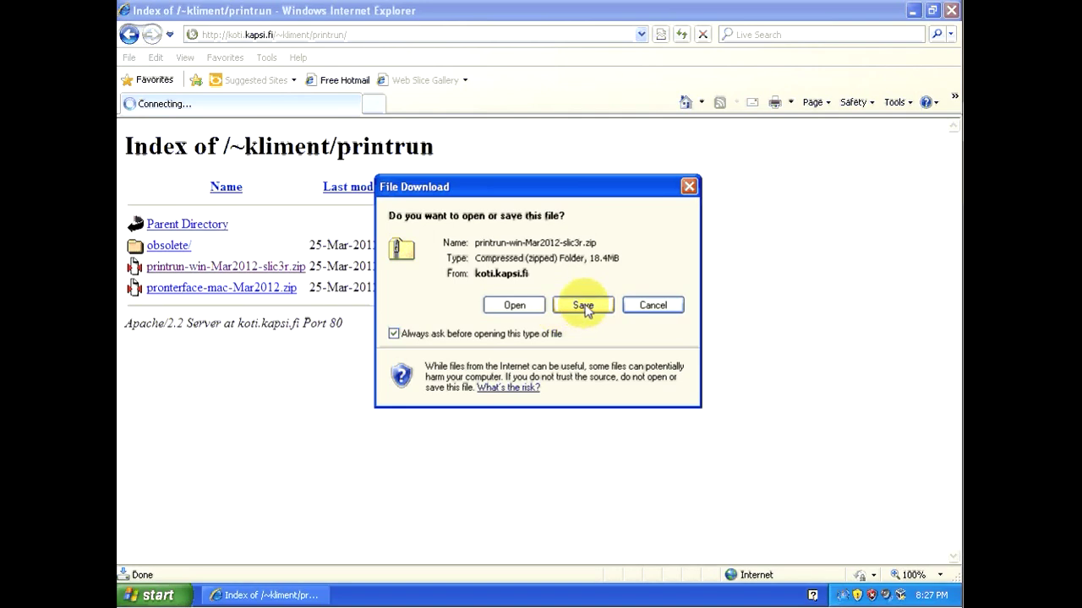
click(583, 306)
click(776, 475)
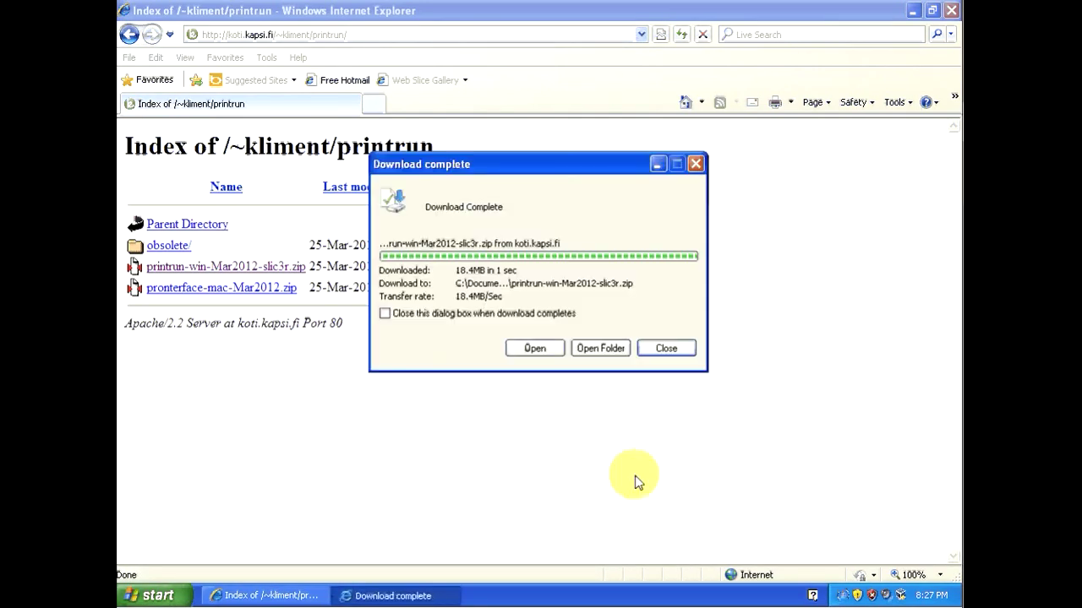
click(664, 348)
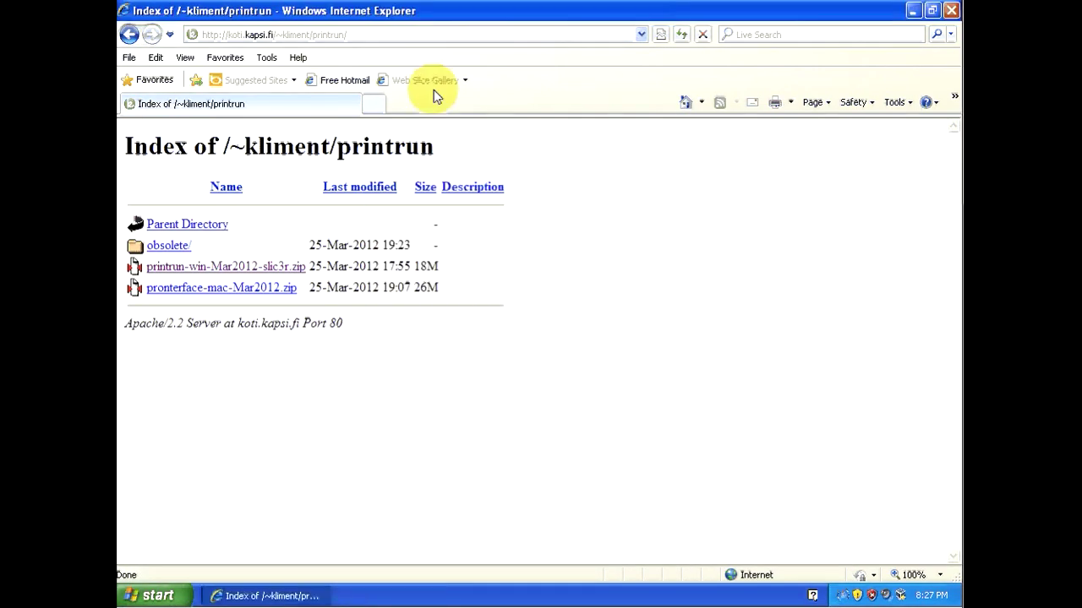
Go to the Google home page and search for "slic3r".
click(374, 35)
text(goog)
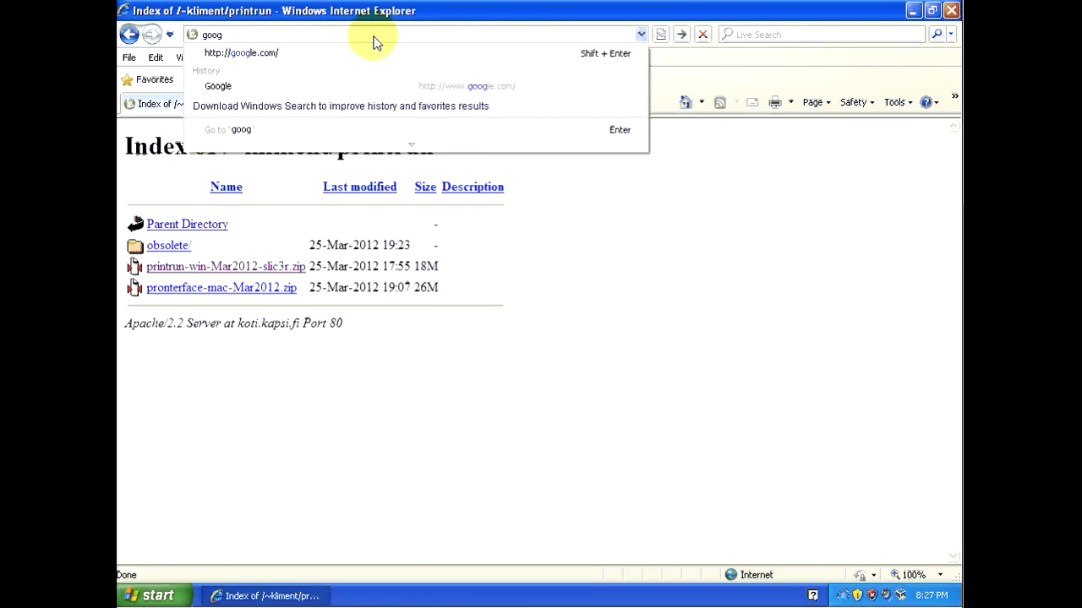
key(shift+Return)
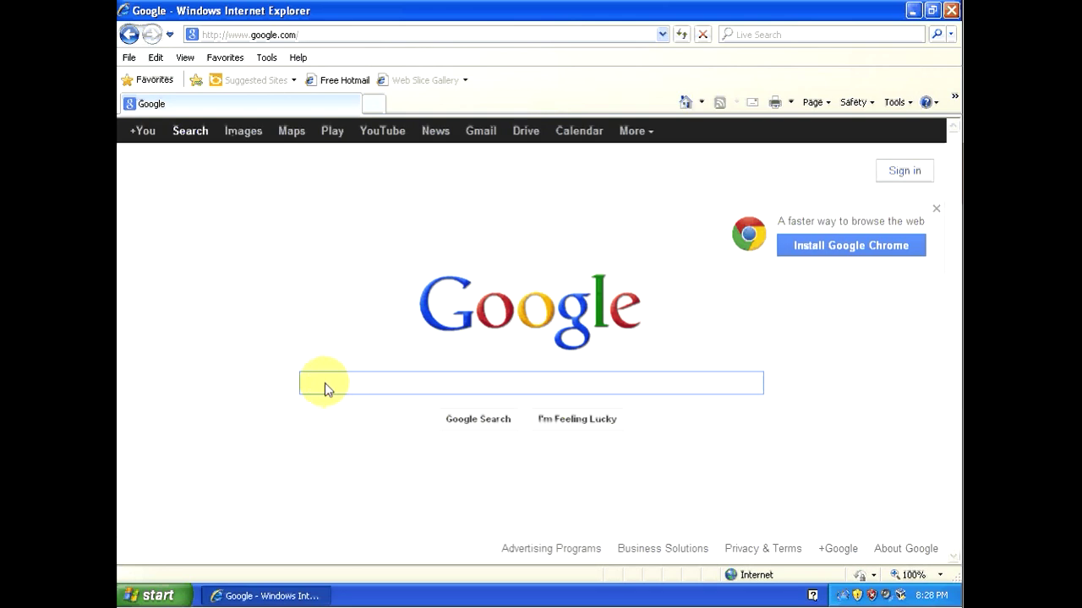
text(sli)
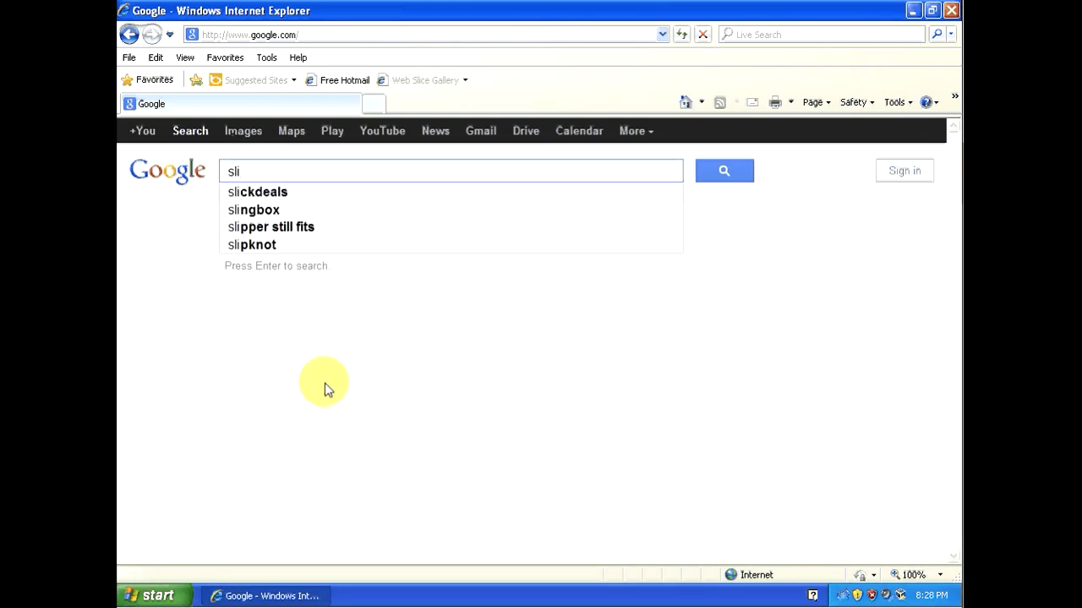
text(c3)
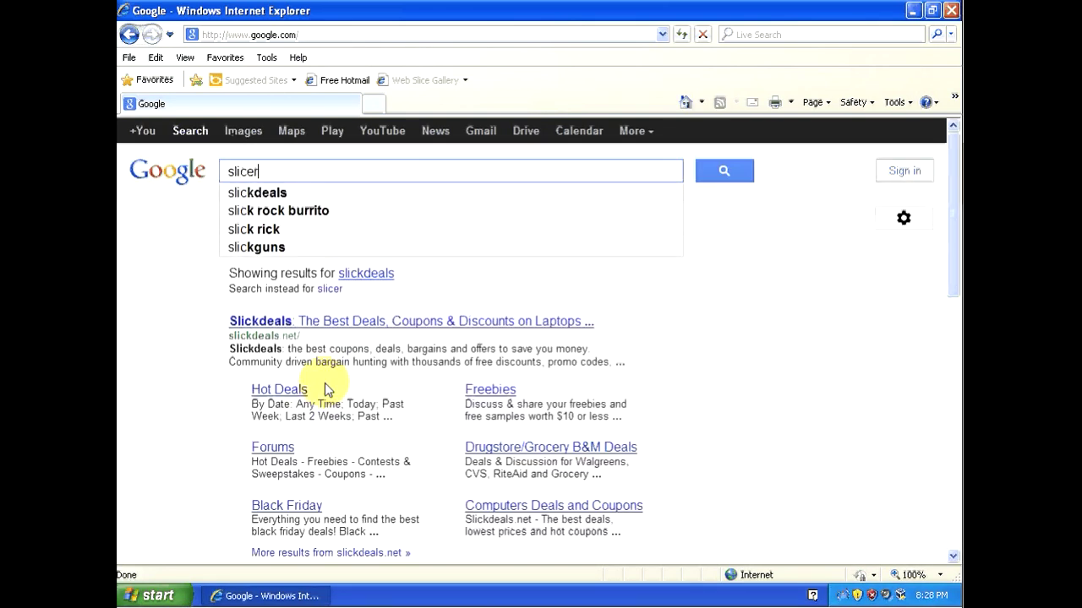
text(r)
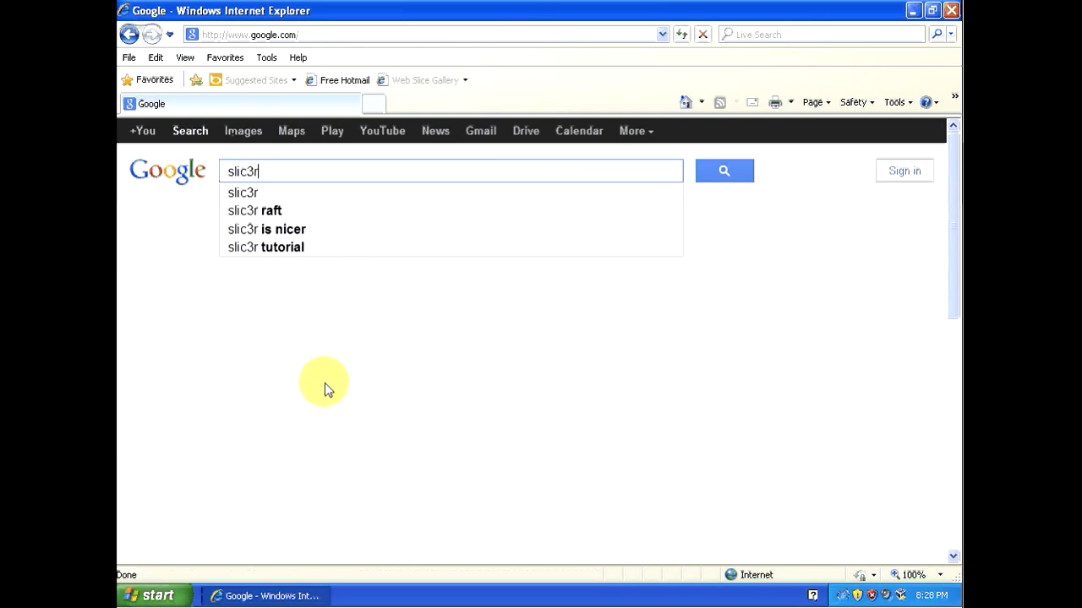
key(Return)
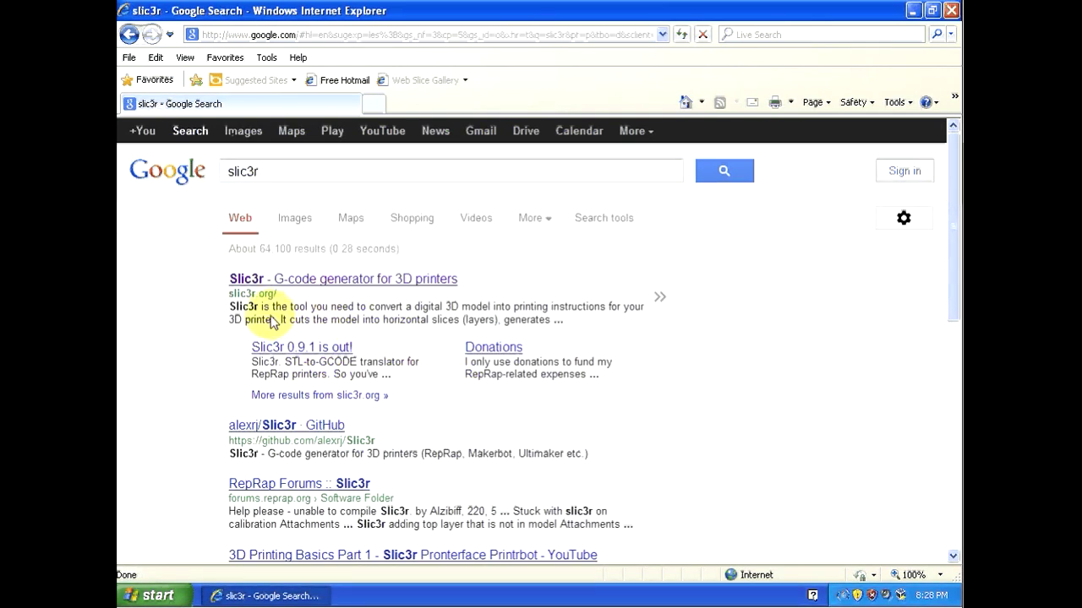
Open the Slic3r website from the search results and go to its precompiled Windows downloads.
click(361, 285)
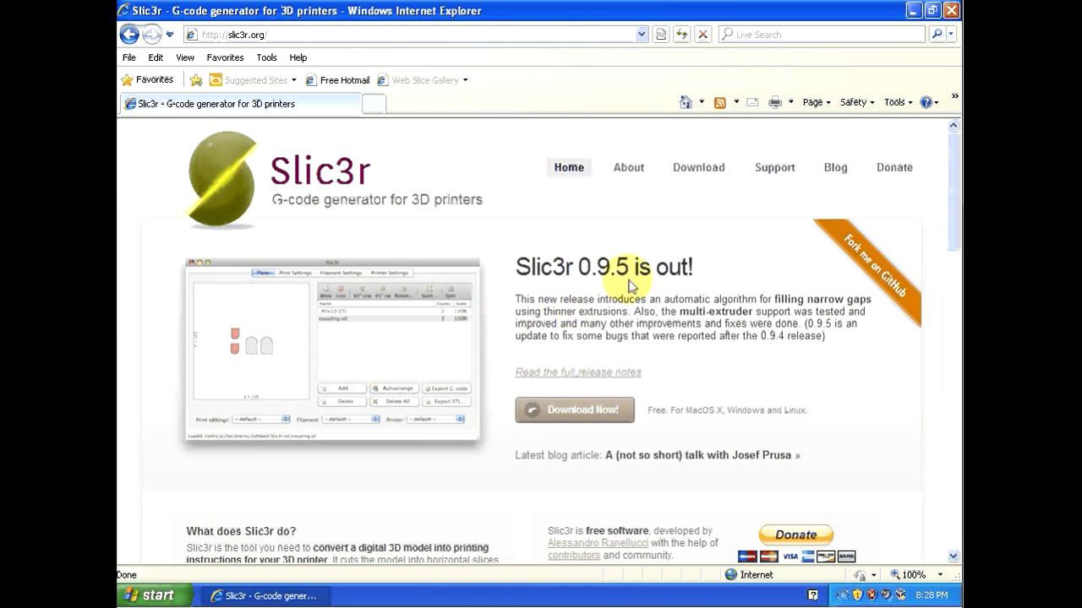
click(566, 421)
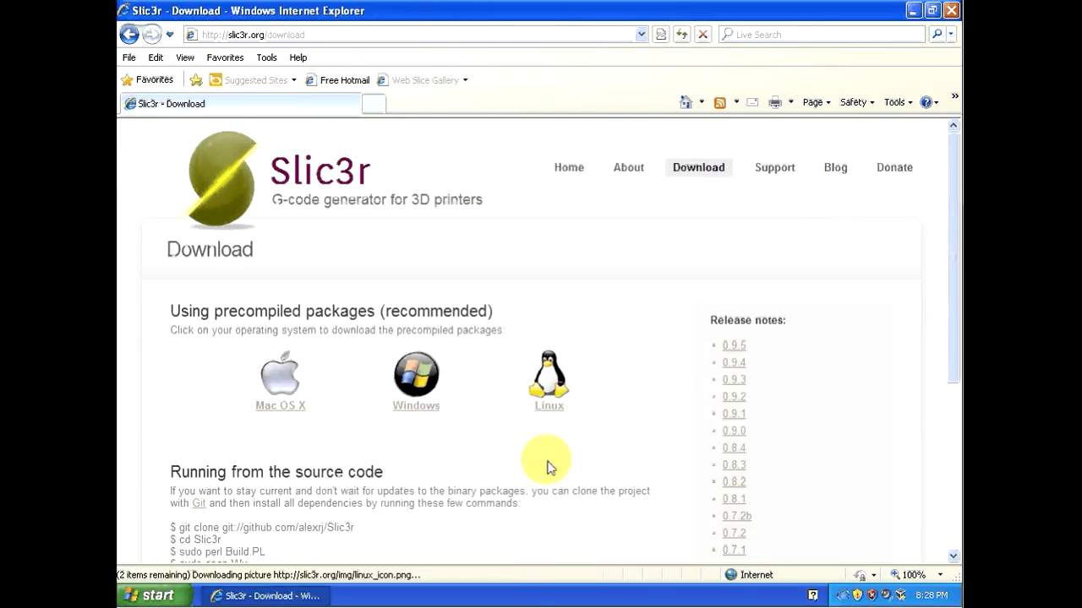
click(415, 374)
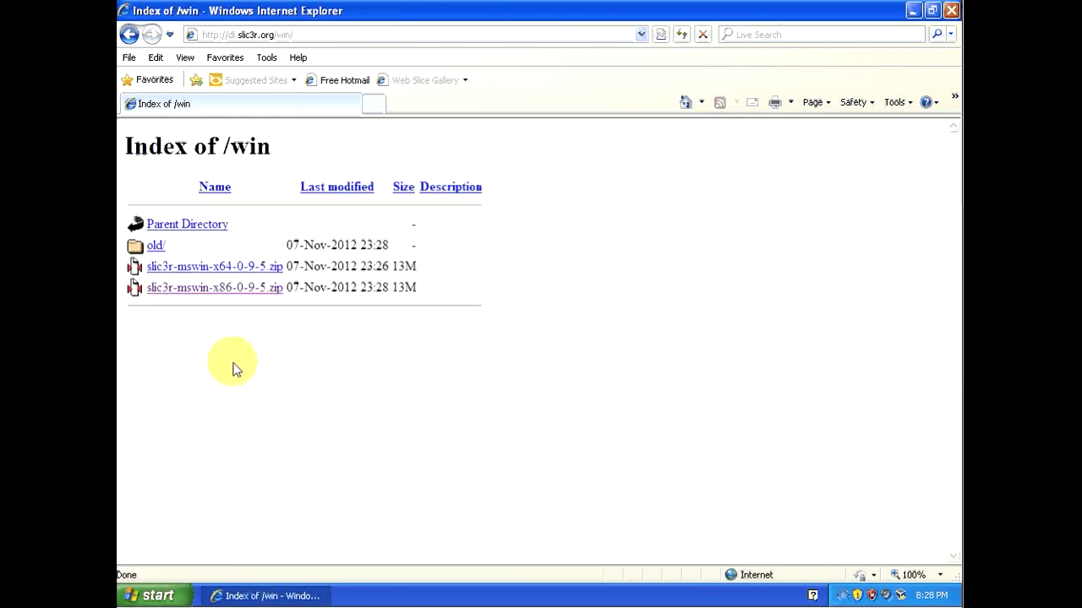
Save slic3r-mswin-x86-0-9-5.zip to the Desktop and close the finished download window.
click(224, 291)
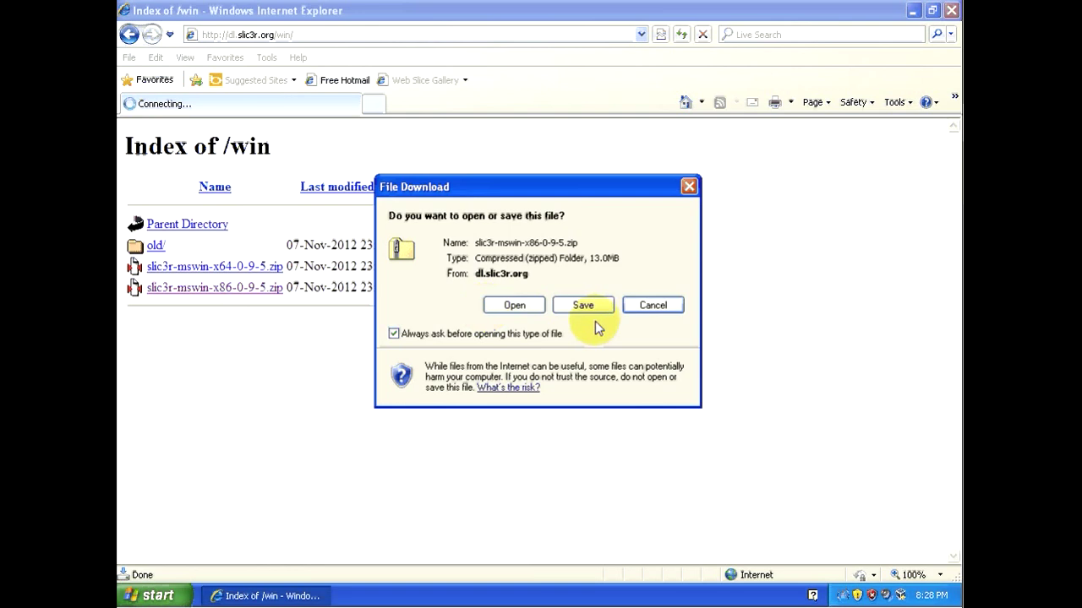
click(592, 314)
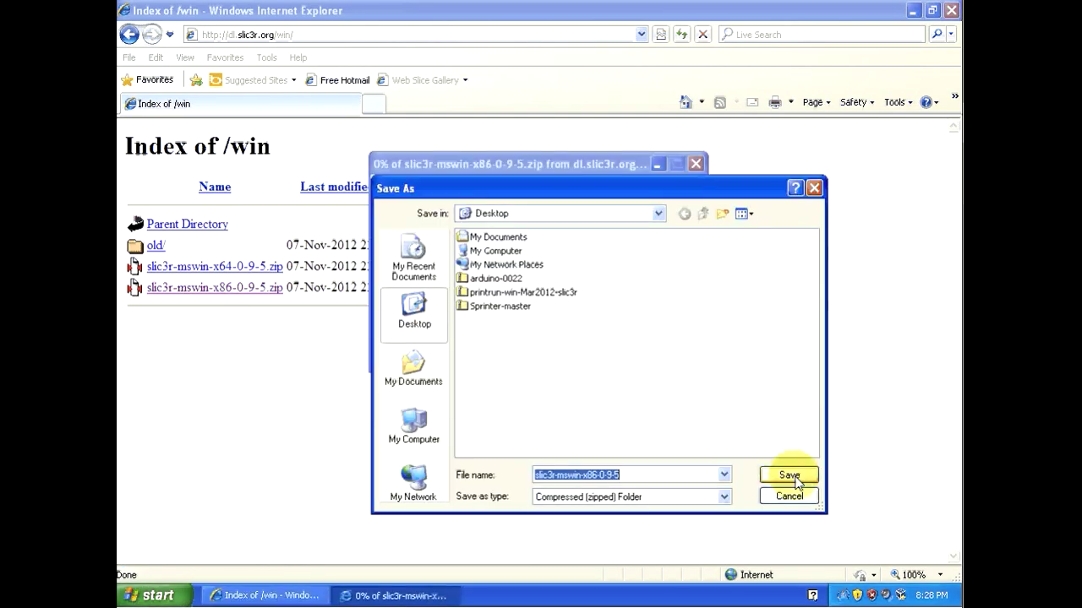
click(790, 475)
click(681, 349)
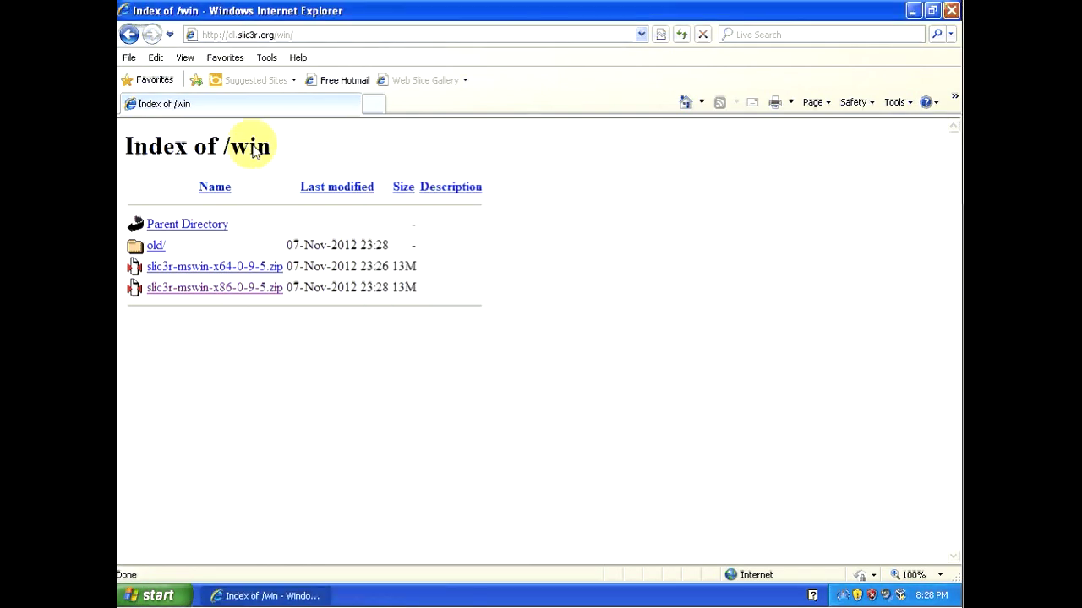
Go to thingiverse.com and search the site for "20mm cube".
click(361, 39)
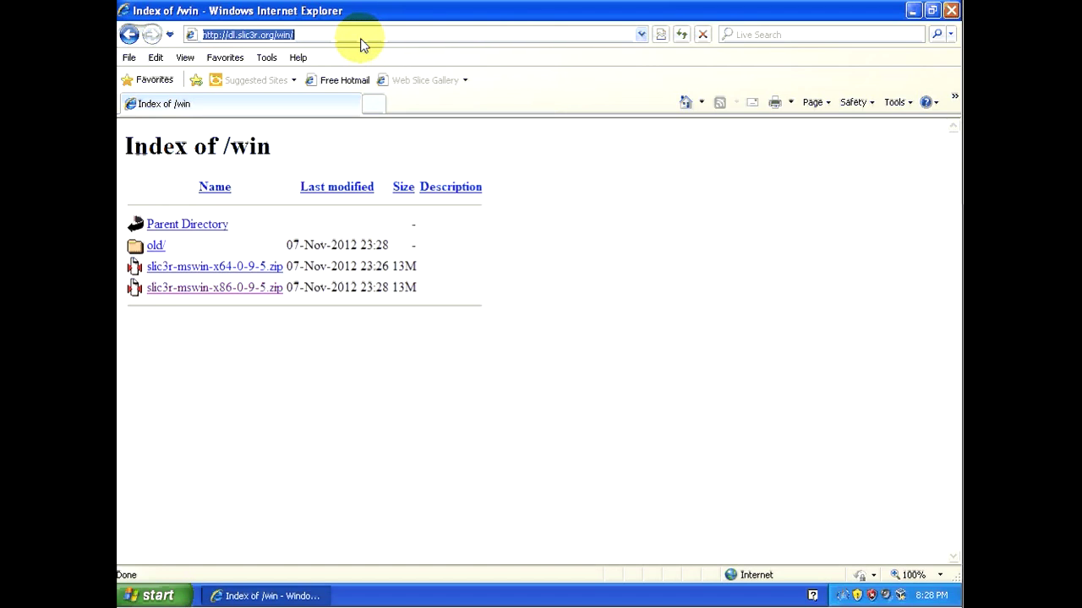
text(thing)
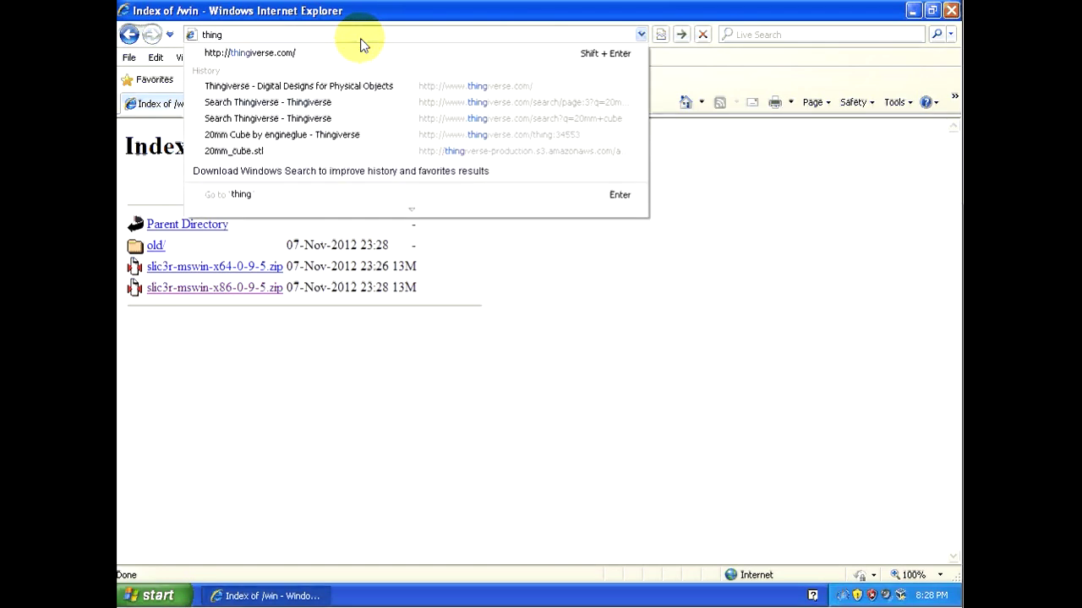
key(shift+Return)
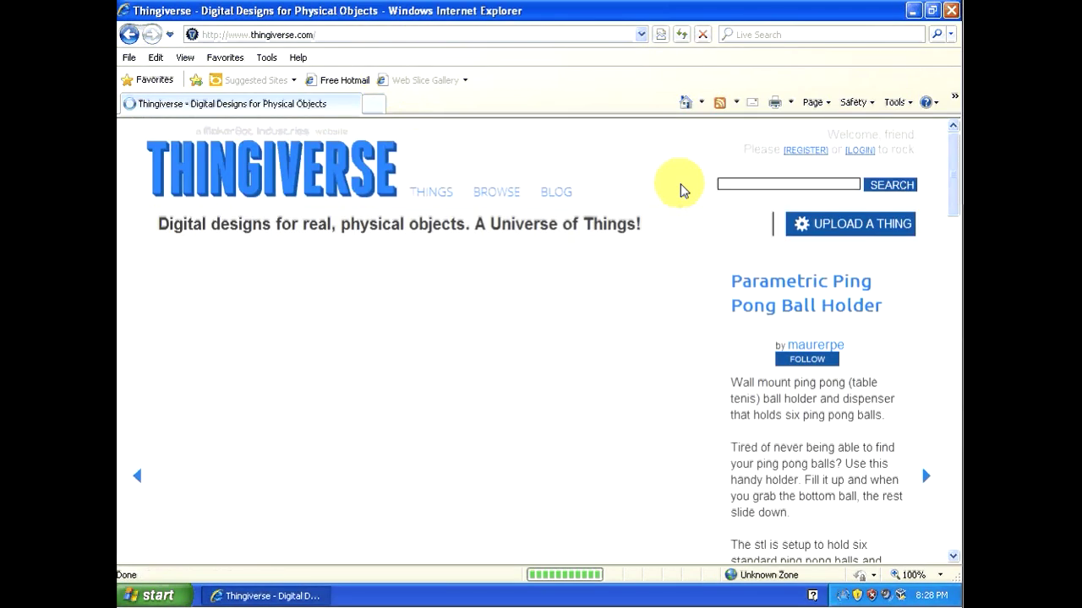
click(772, 186)
text(20)
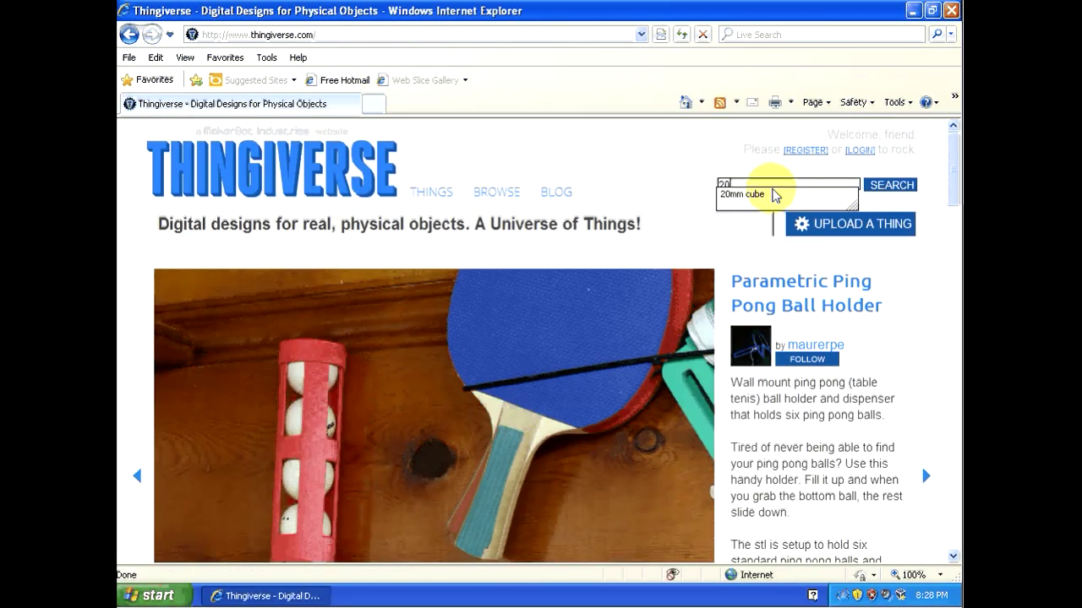
text(mm cu)
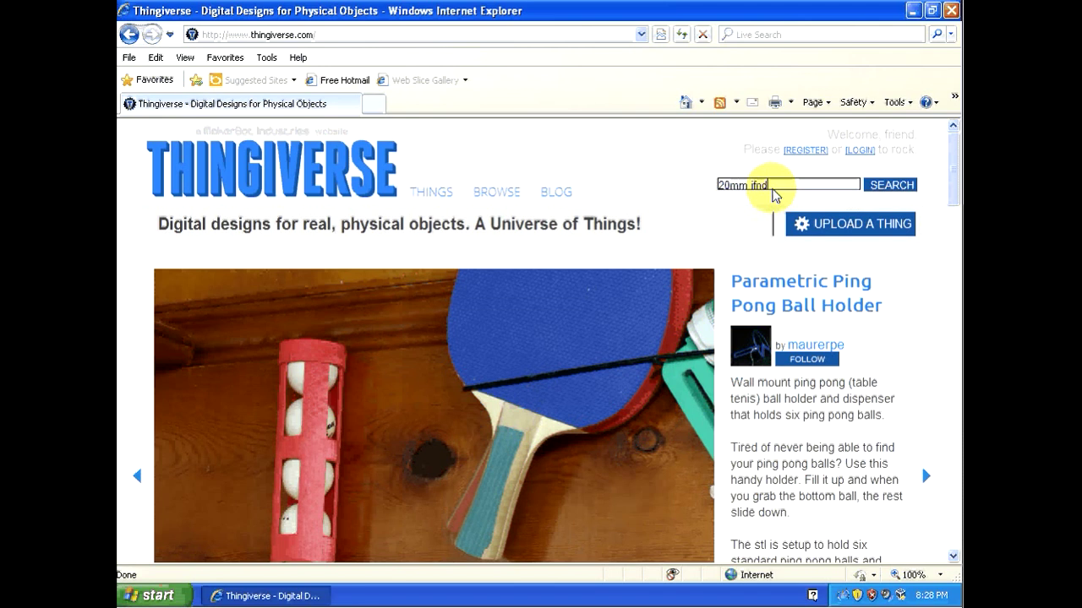
key(BackSpace)
key(BackSpace)
key(BackSpace)
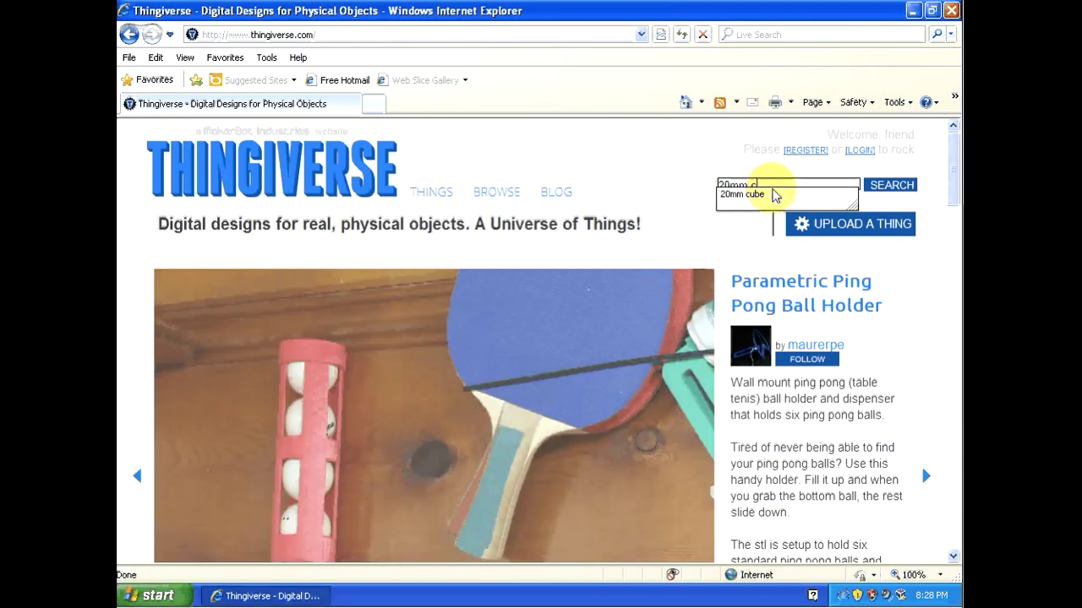
click(772, 194)
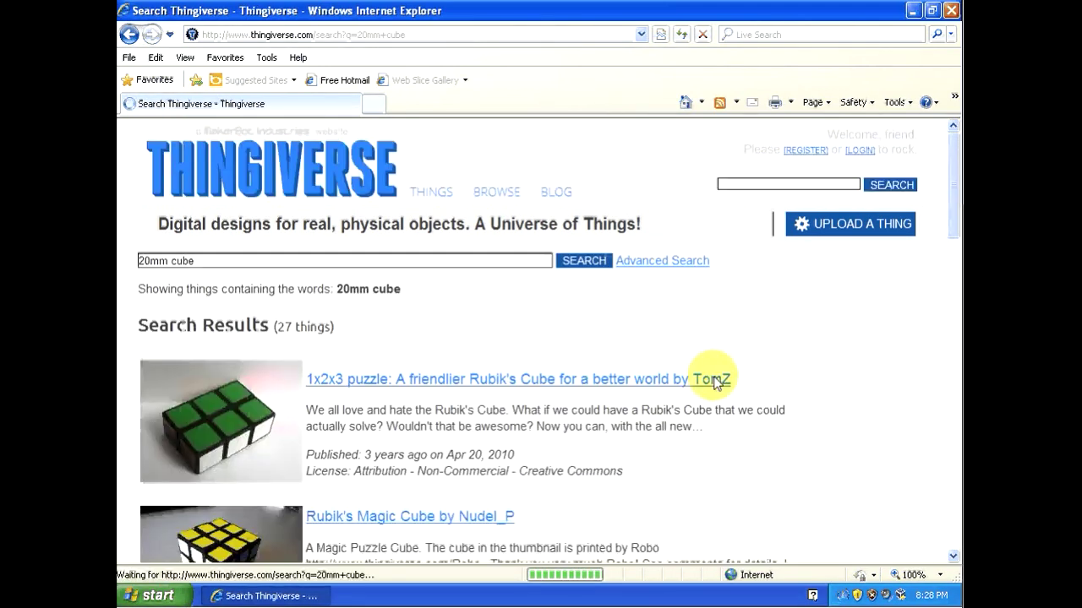
Go to page 3 of the search results and open the plain 20mm Cube calibration model.
scroll(674, 349, down, 5)
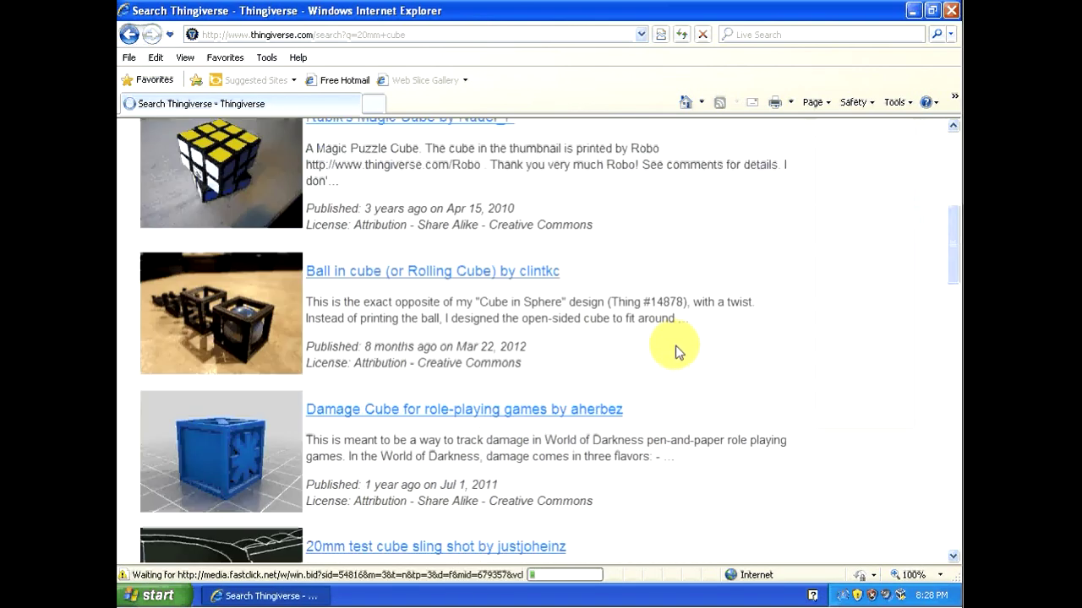
scroll(674, 350, down, 5)
scroll(675, 349, down, 10)
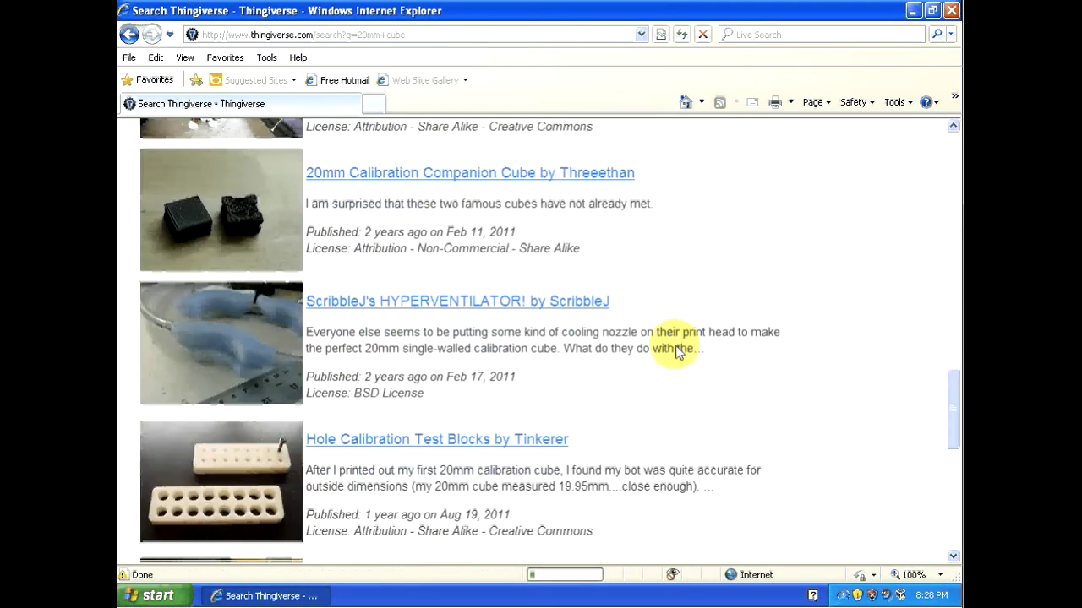
scroll(676, 338, up, 12)
scroll(710, 338, up, 8)
scroll(682, 345, down, 20)
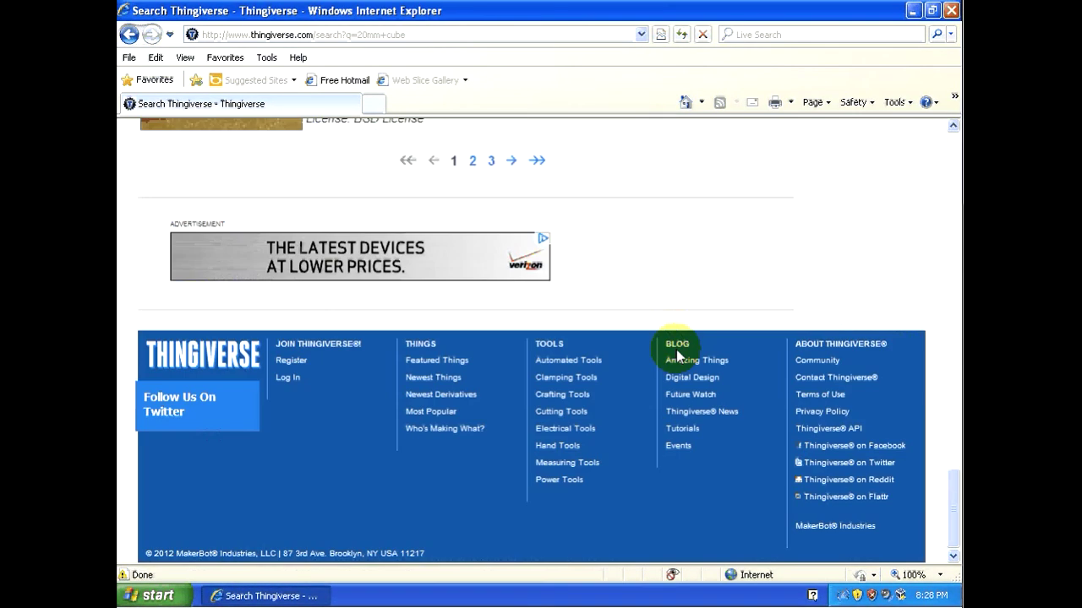
click(492, 158)
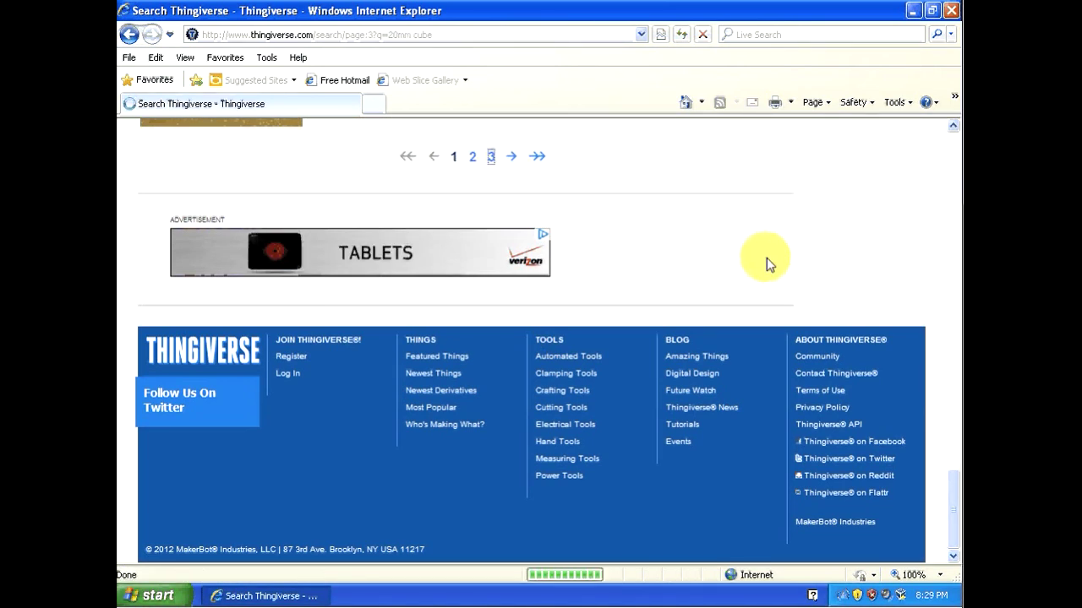
scroll(768, 260, down, 8)
scroll(766, 259, down, 2)
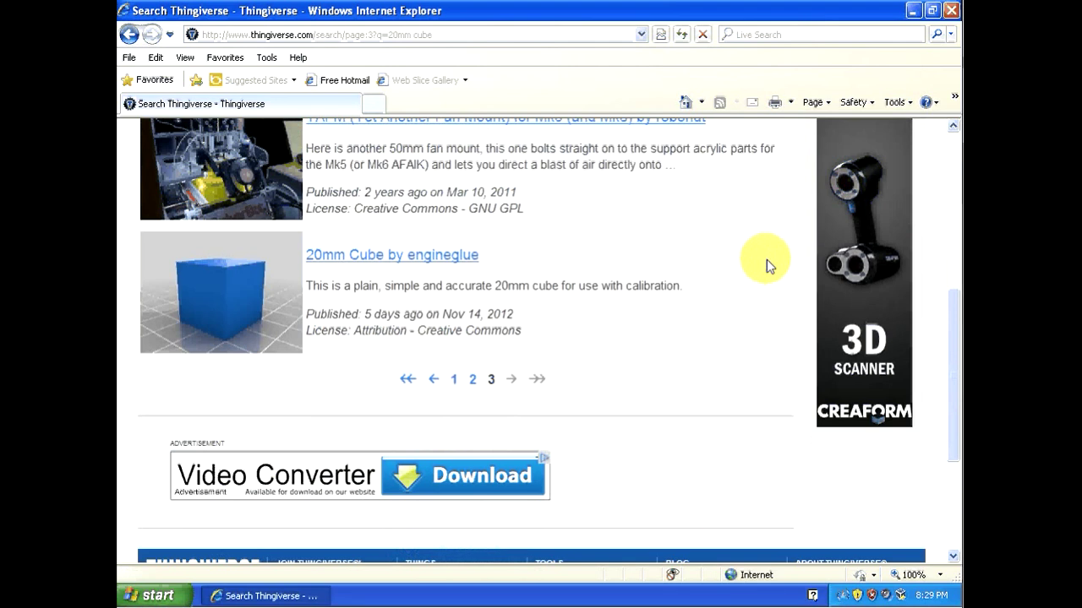
click(374, 258)
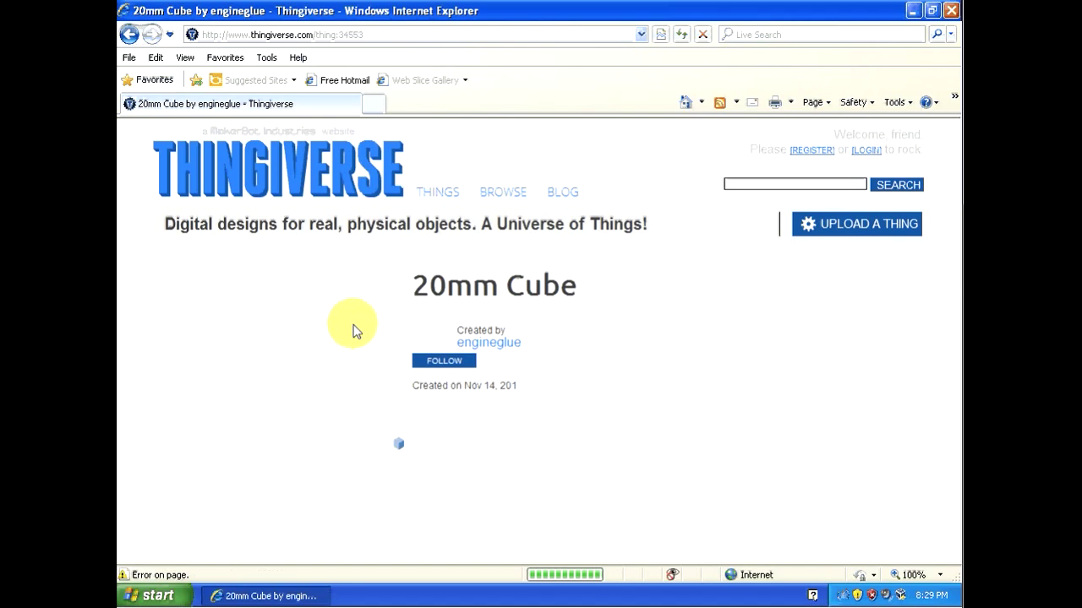
Download the 20mm cube STL file, save it to the Desktop as 20mm_cube, and close the finished download window.
scroll(361, 328, down, 3)
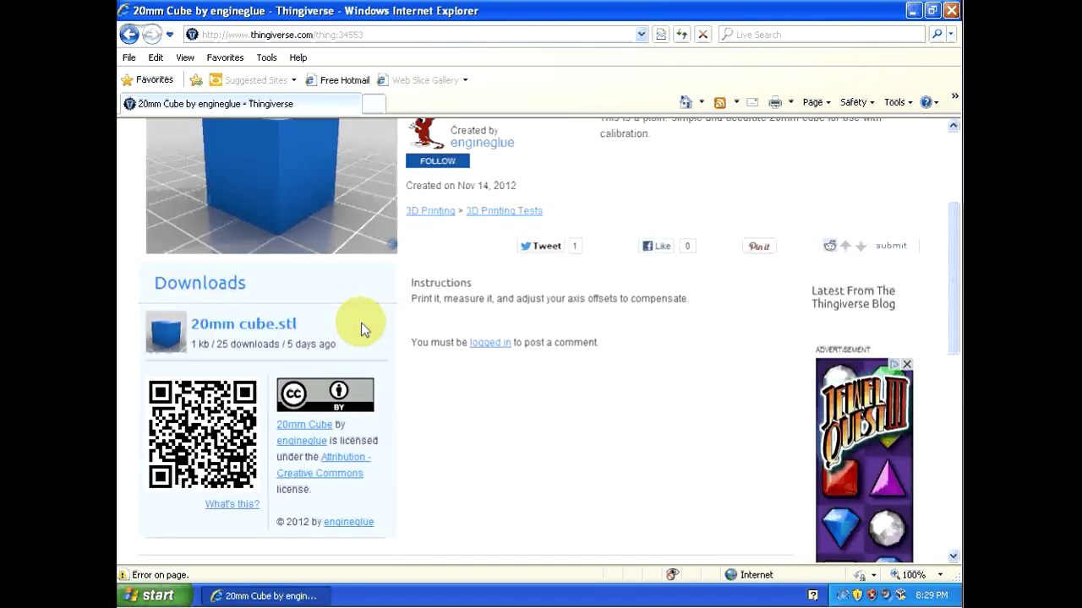
scroll(362, 325, up, 3)
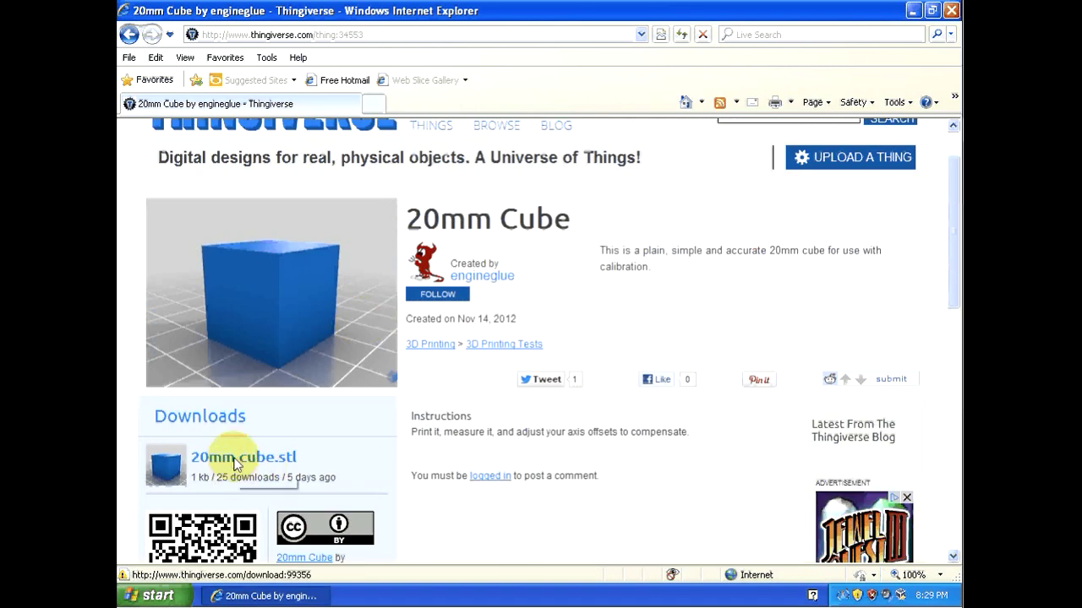
click(227, 458)
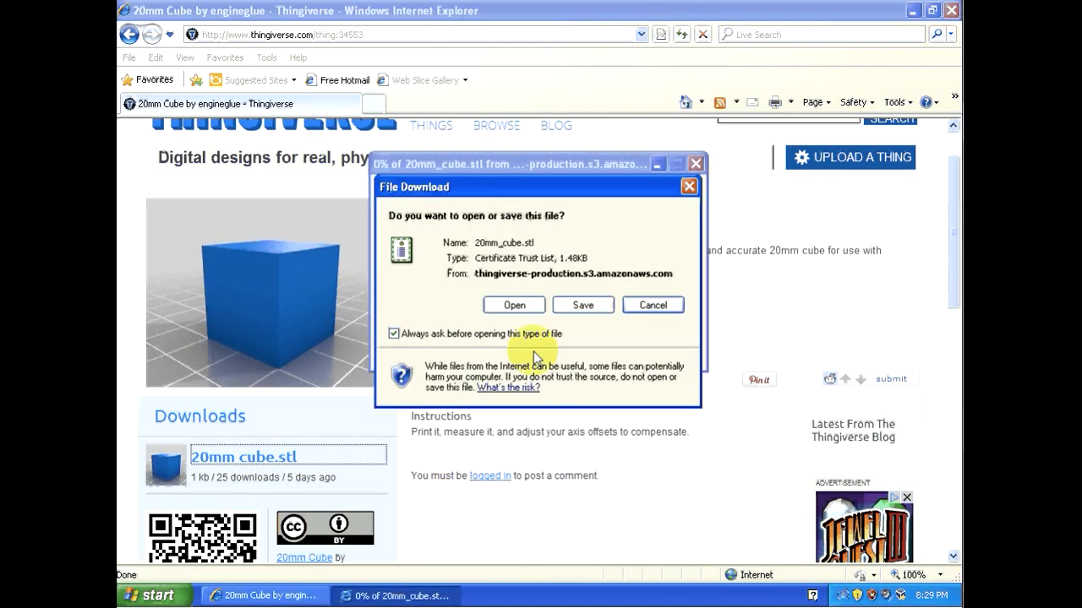
click(582, 306)
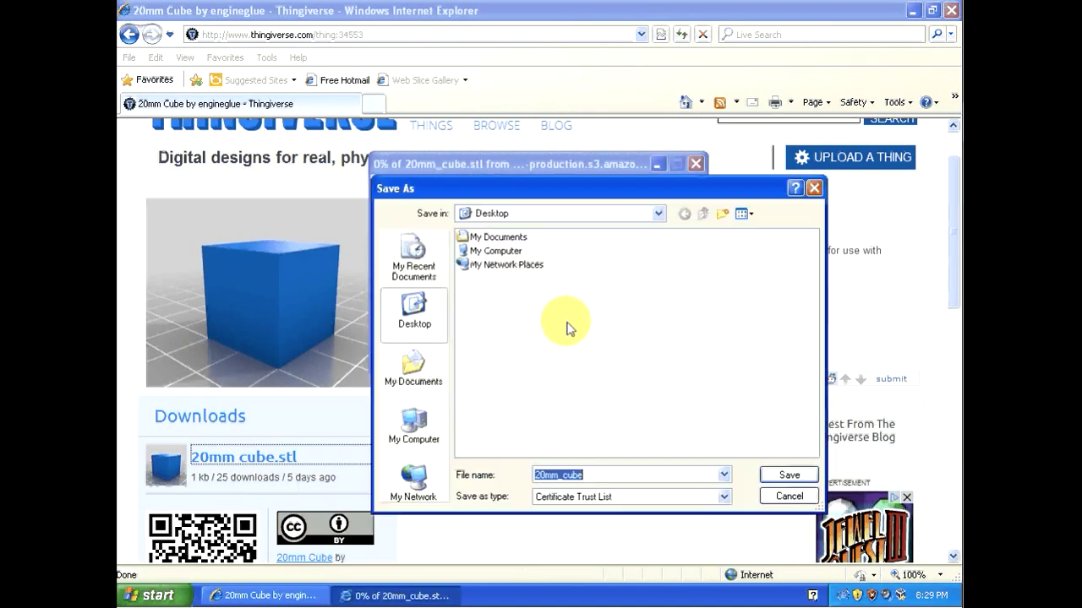
click(789, 475)
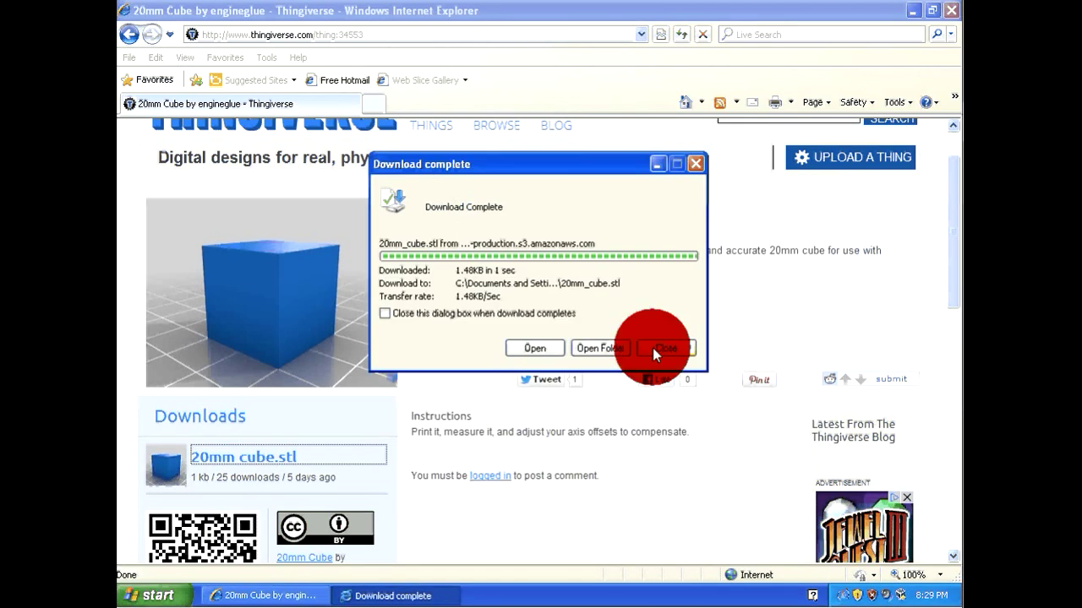
click(647, 350)
click(456, 35)
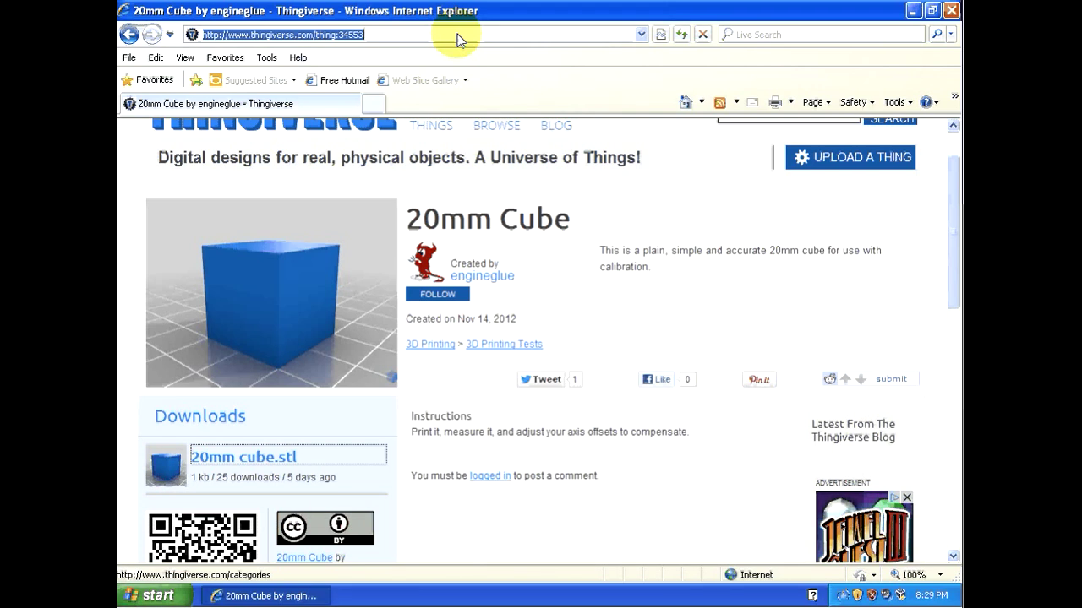
text(htt)
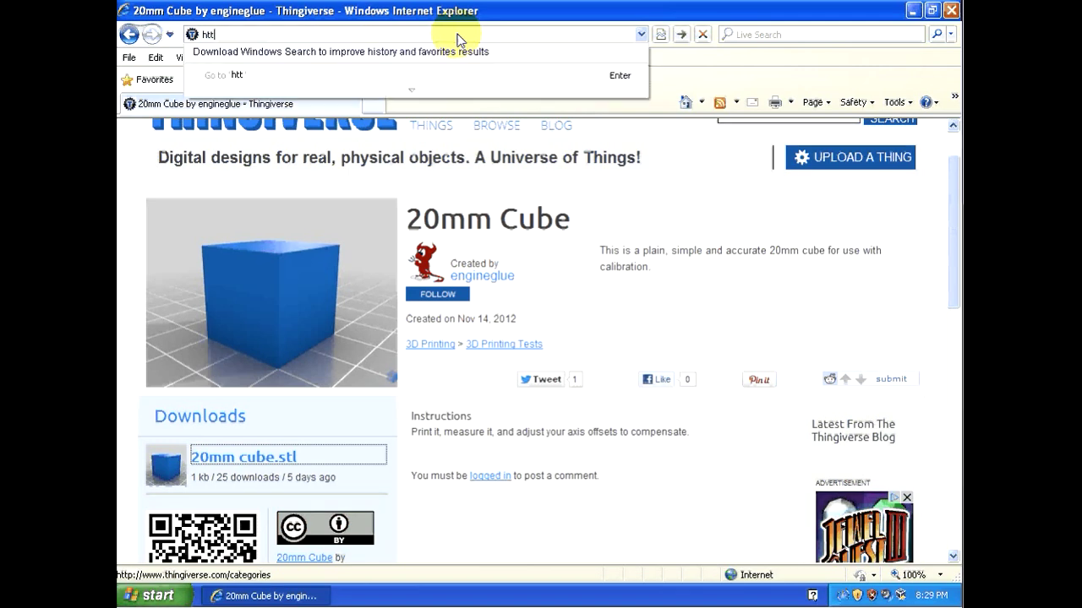
text(p://rep)
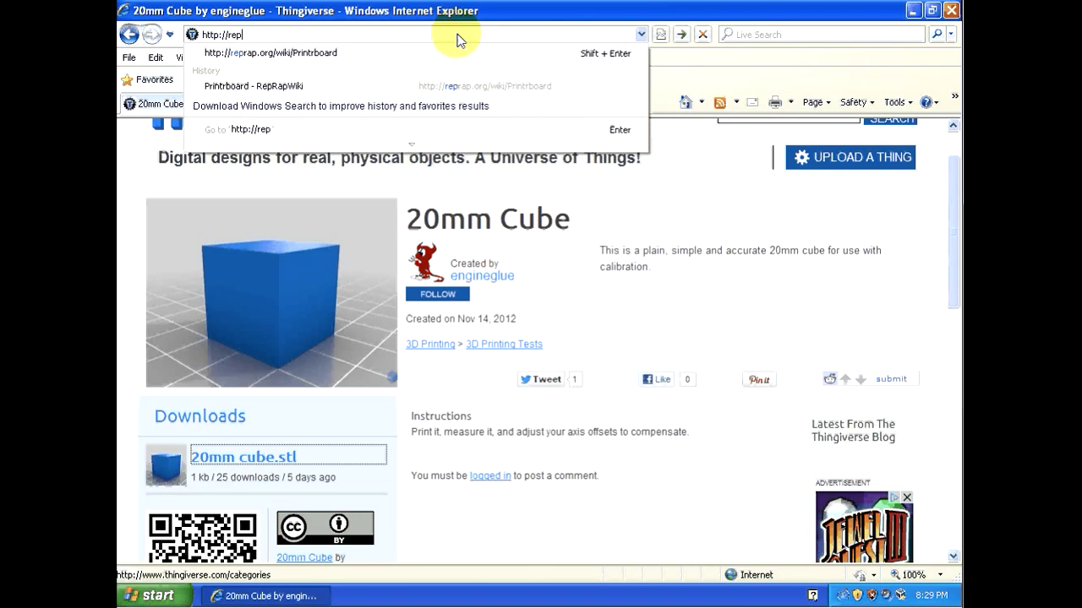
text(rap.org)
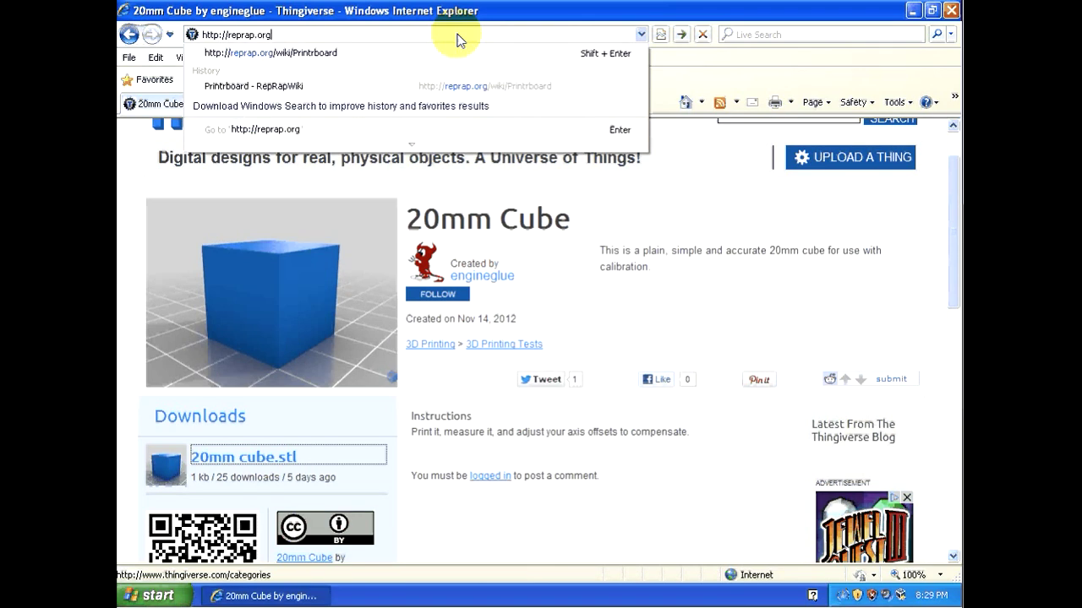
text(/wik)
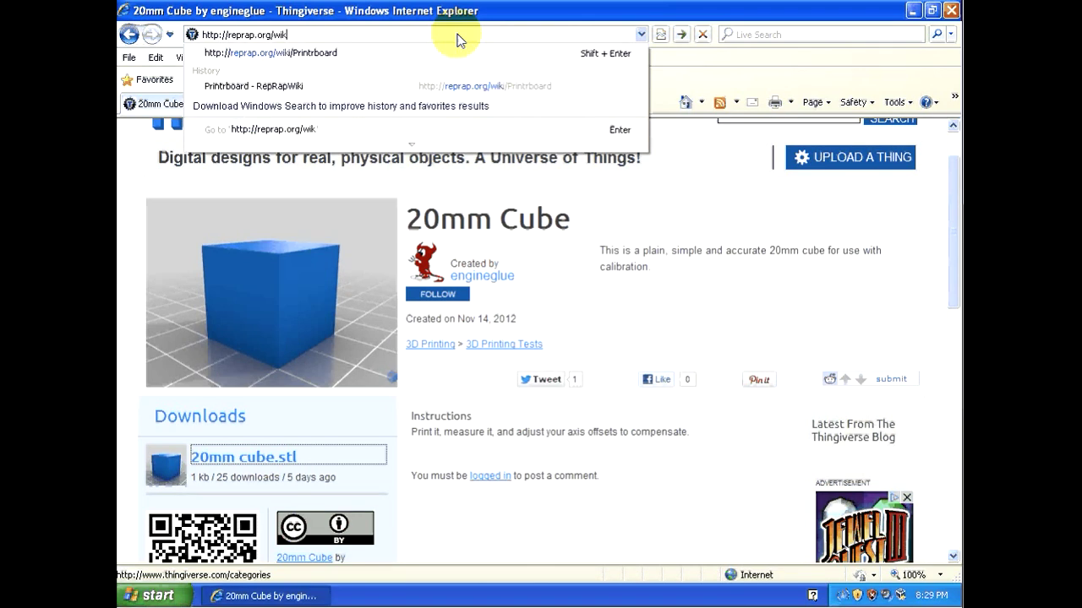
text(i/Printr)
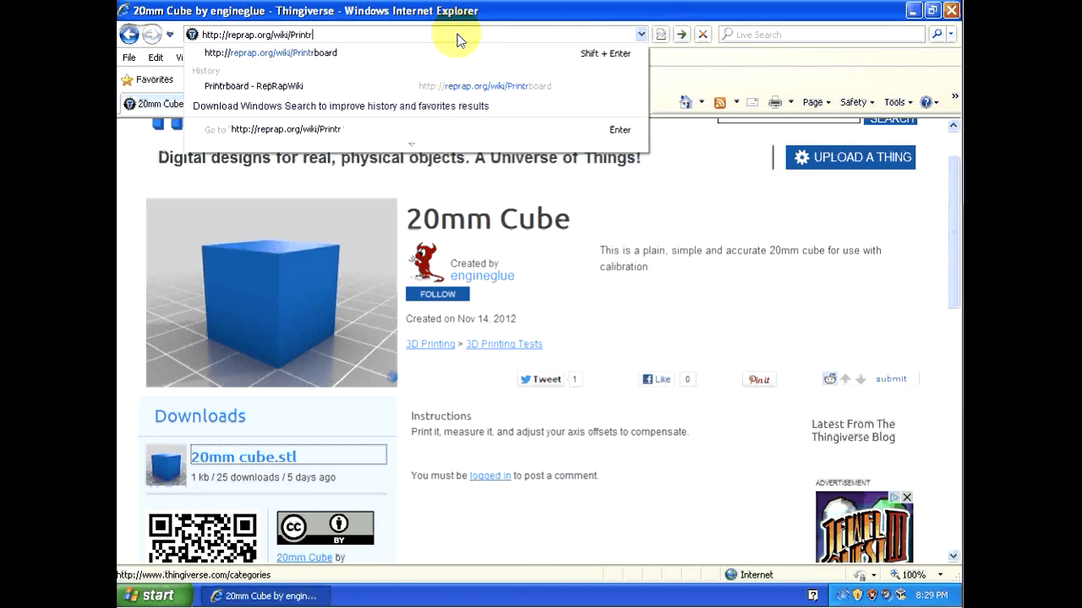
text(board)
key(Return)
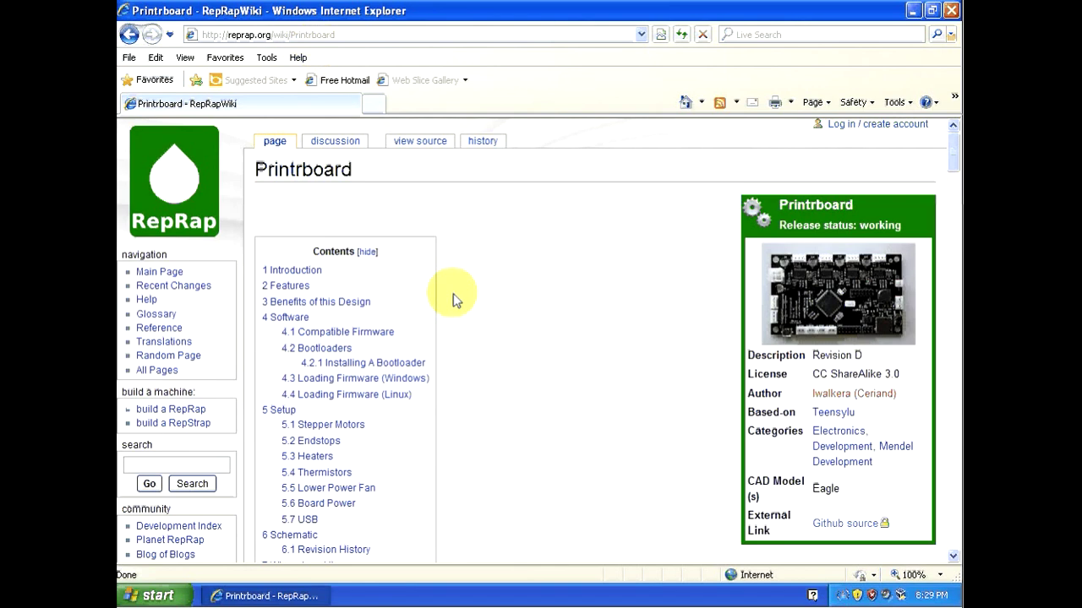
Examine the Loading Firmware (Windows) section of the Printrboard page, including the bootloader mode instructions, and minimize the browser.
scroll(628, 268, down, 10)
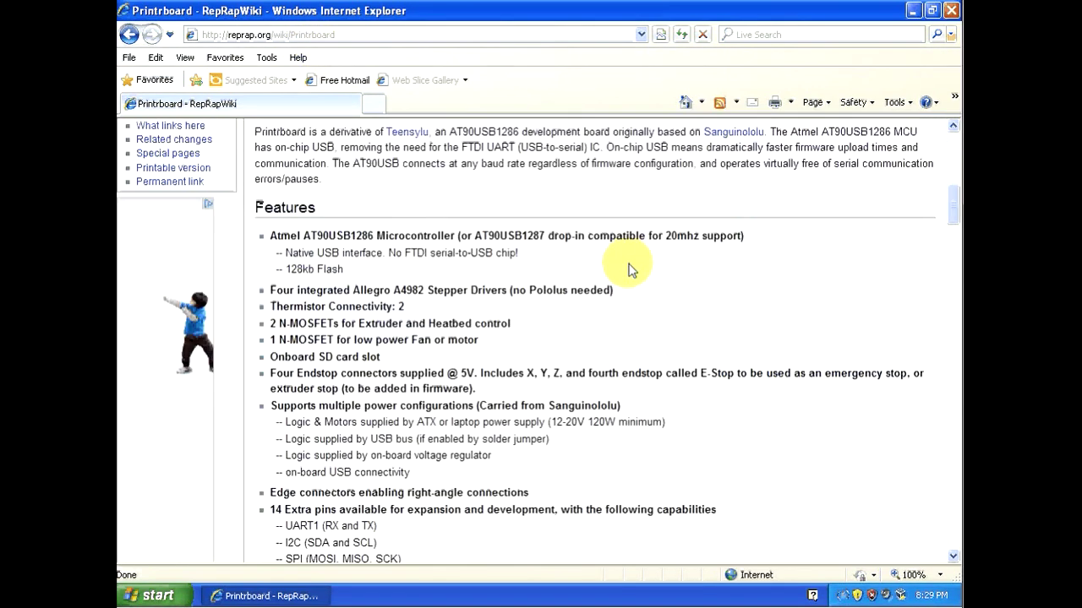
scroll(628, 268, down, 1)
scroll(628, 269, down, 8)
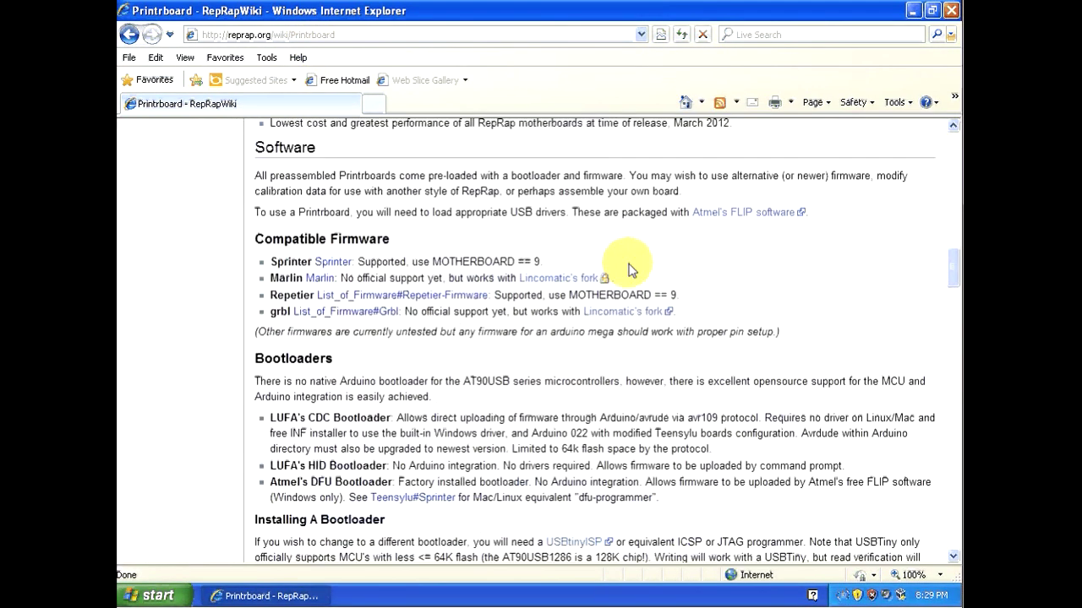
scroll(628, 269, down, 10)
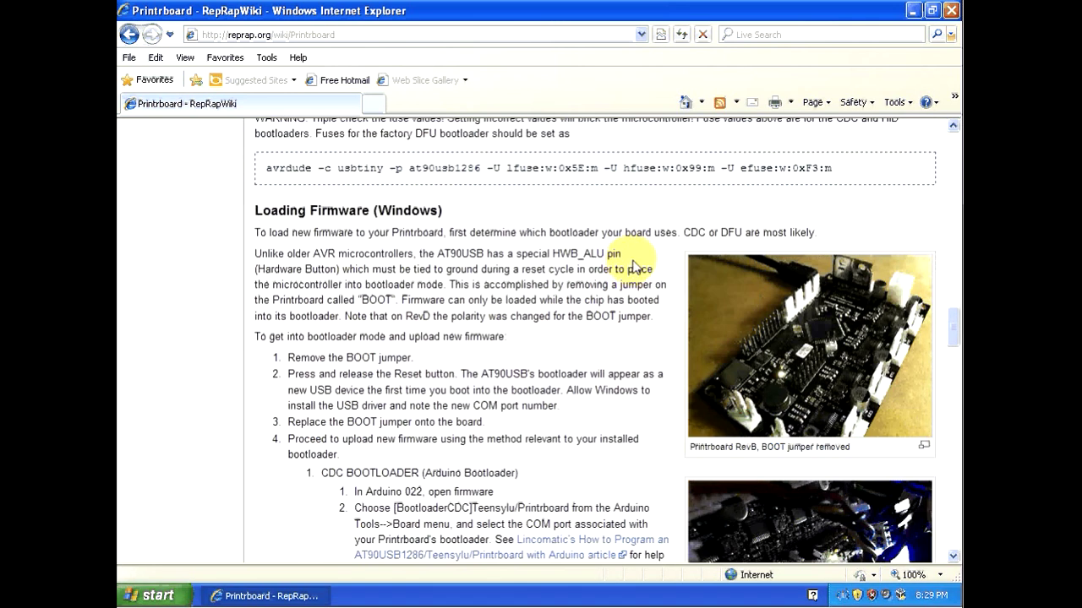
scroll(632, 269, down, 1)
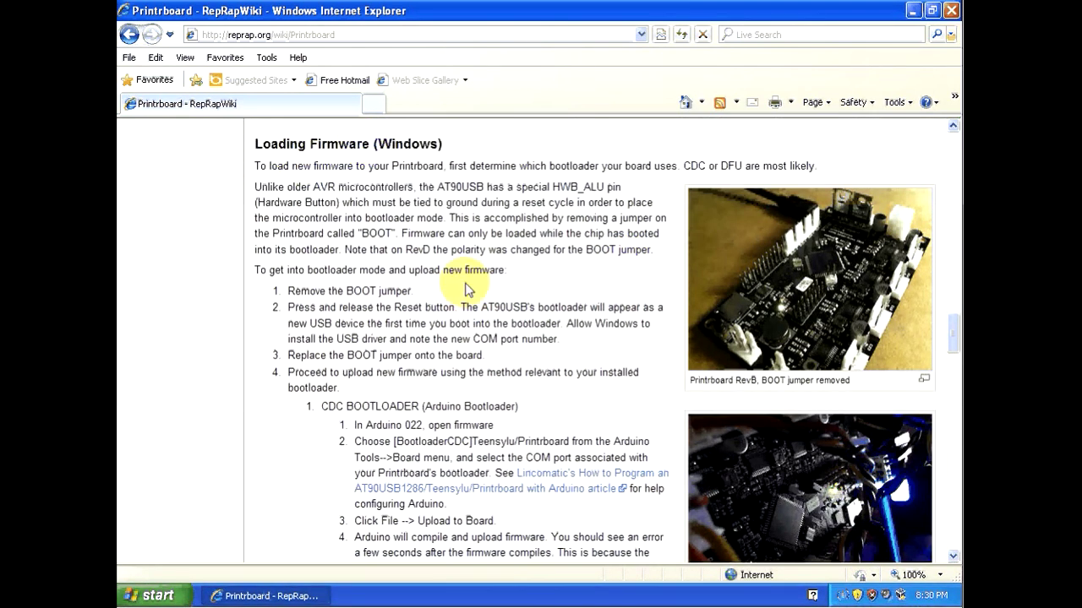
click(912, 10)
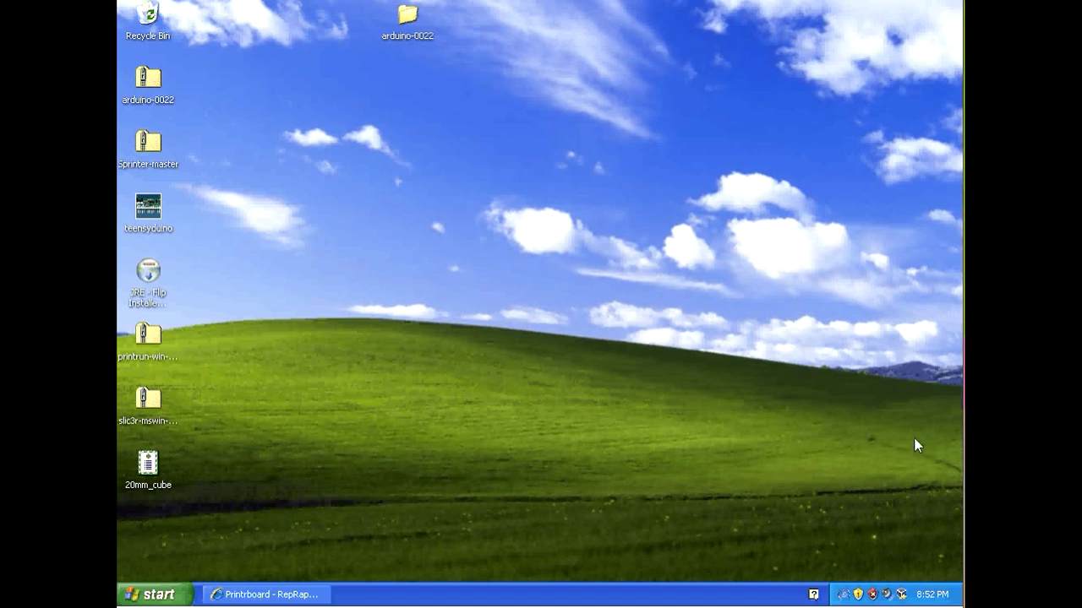
Inspect the arduino-0022 folder inside the arduino-0022 zip archive on the Desktop and close the archive window.
click(148, 78)
click(296, 137)
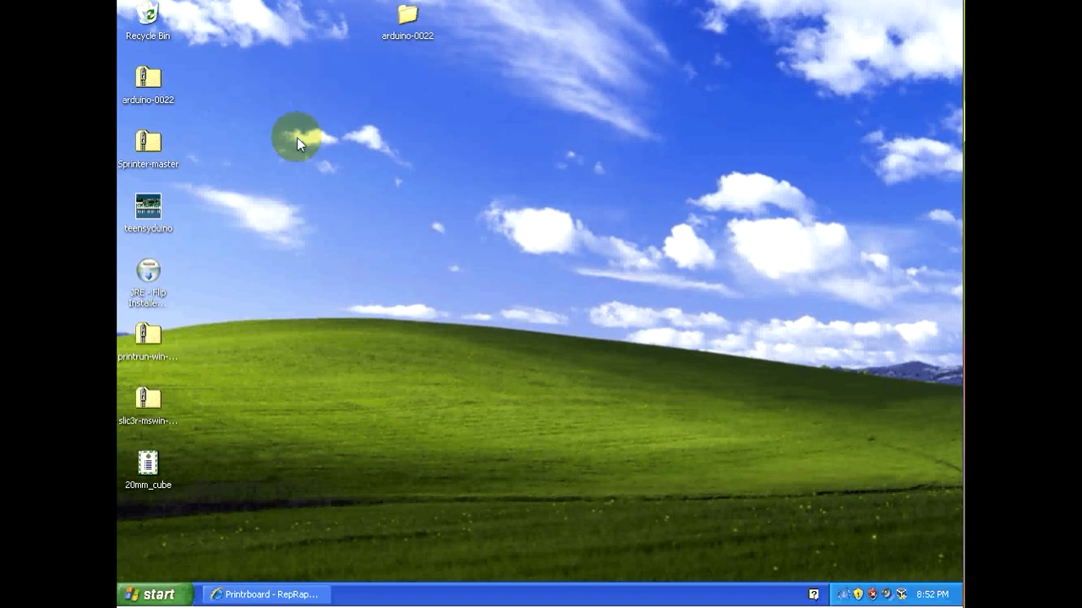
click(513, 241)
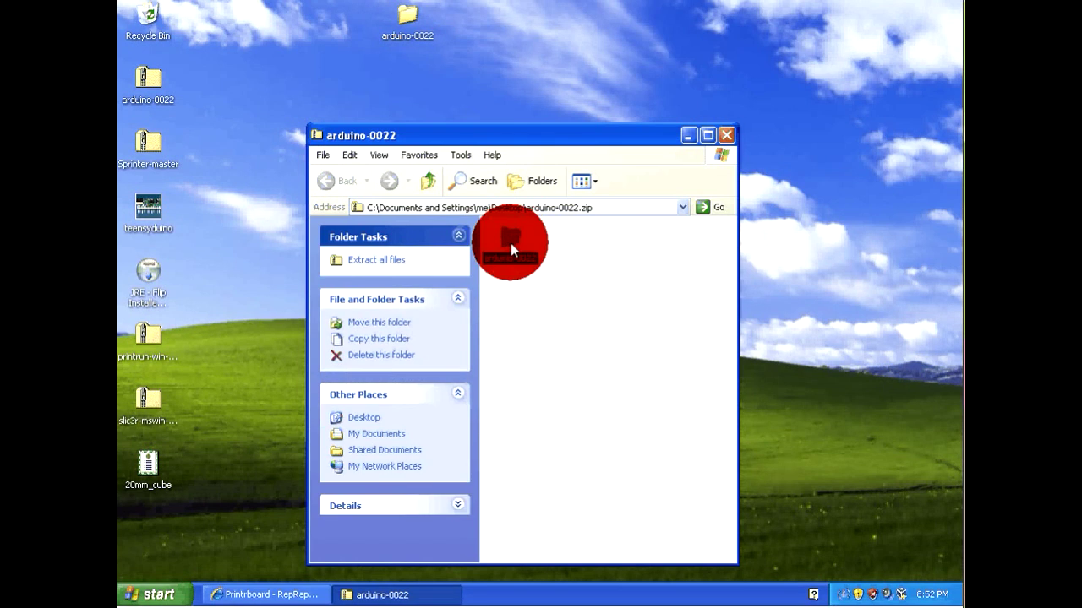
drag(507, 242, 712, 161)
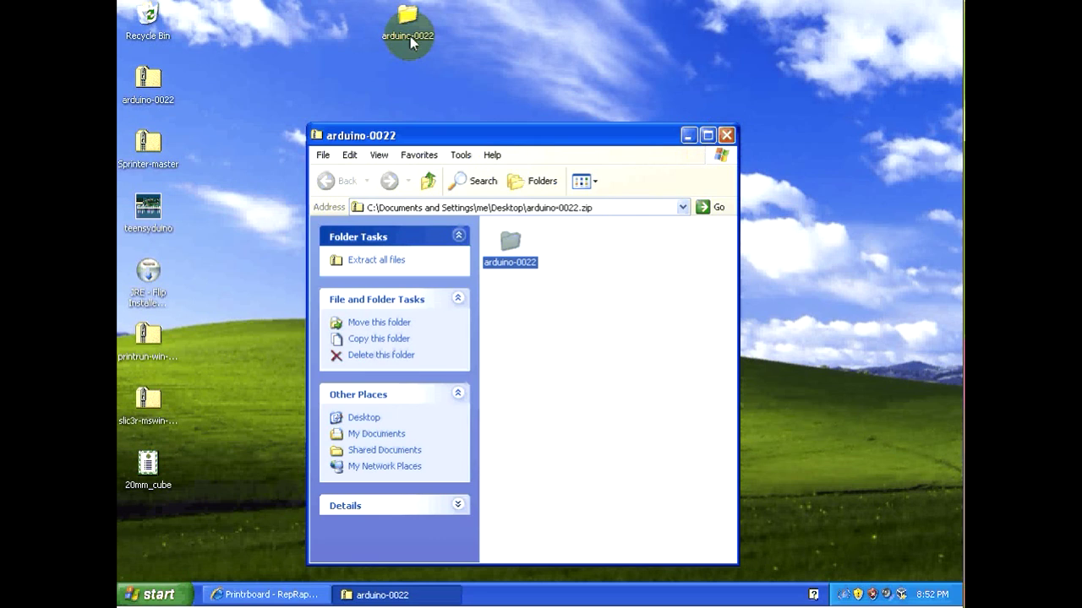
click(726, 135)
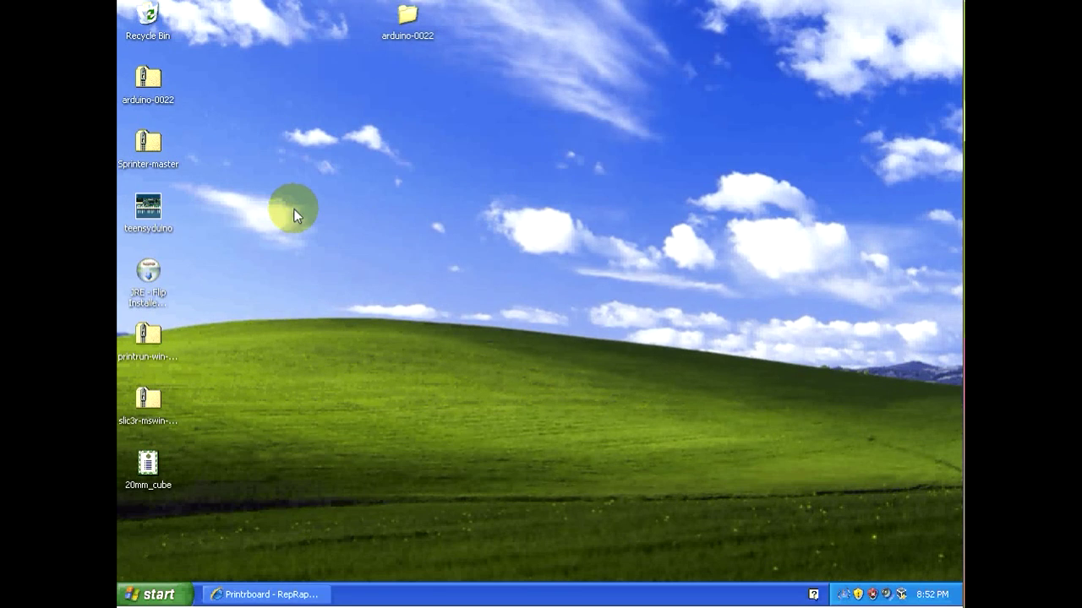
Run the teensyduino installer from the Desktop and advance past the USB Serial driver page to the Arduino folder selection.
click(145, 207)
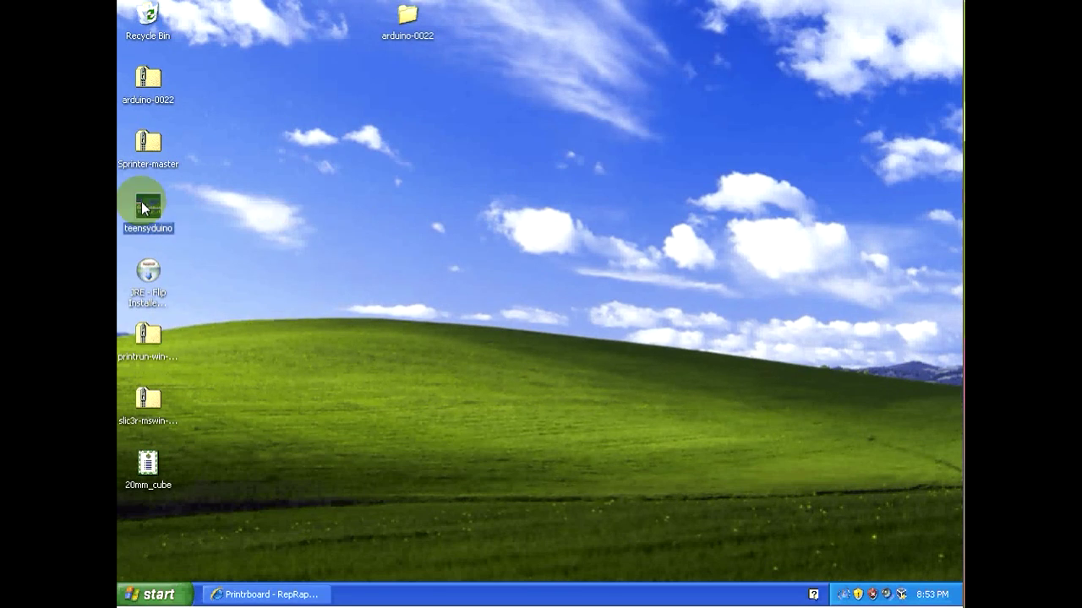
double_click(144, 207)
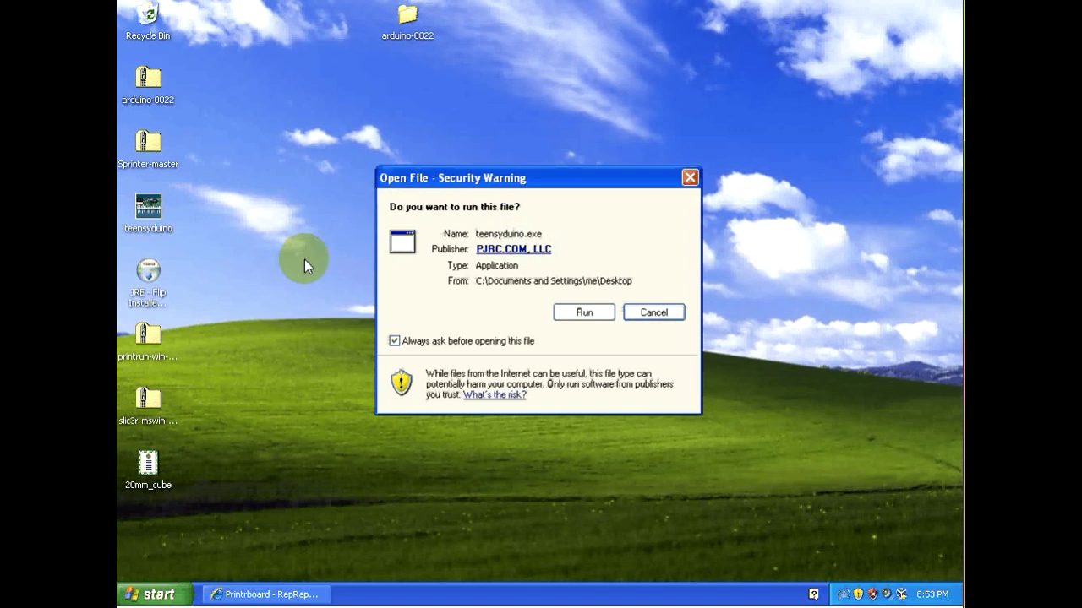
click(583, 315)
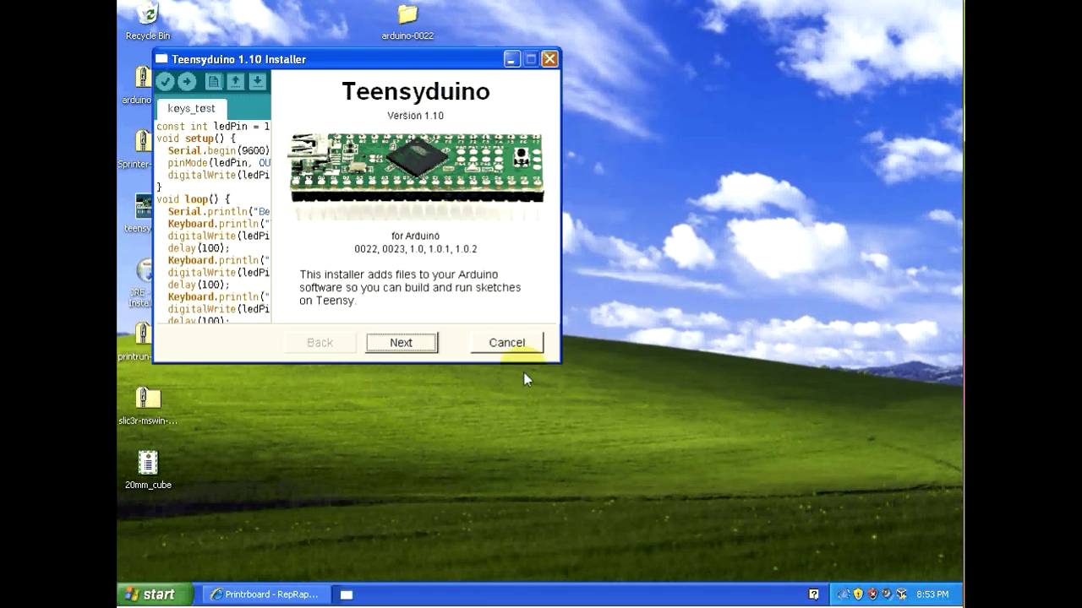
click(401, 345)
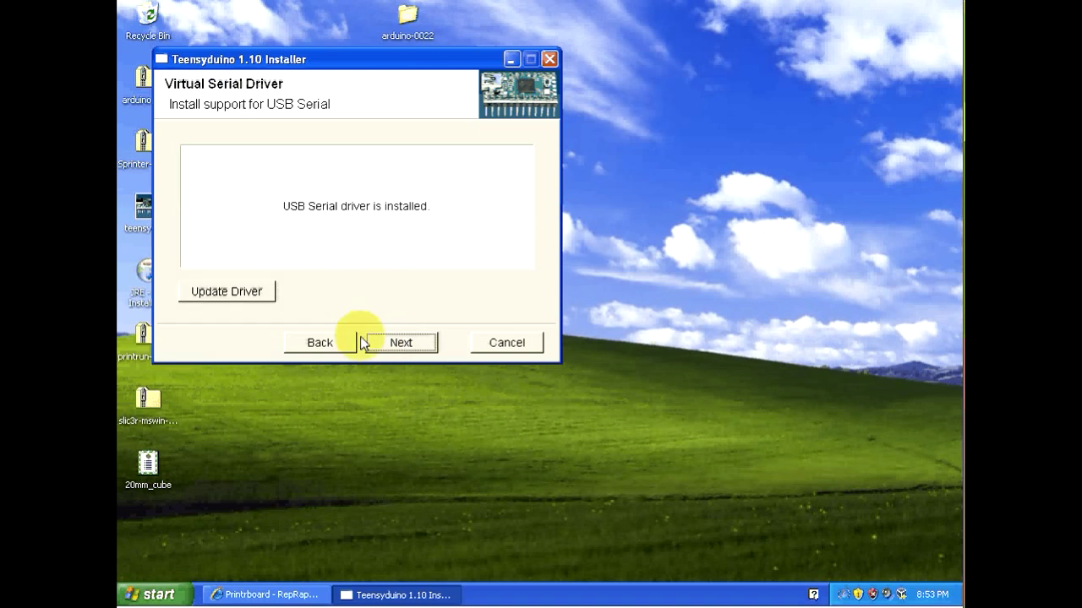
click(413, 344)
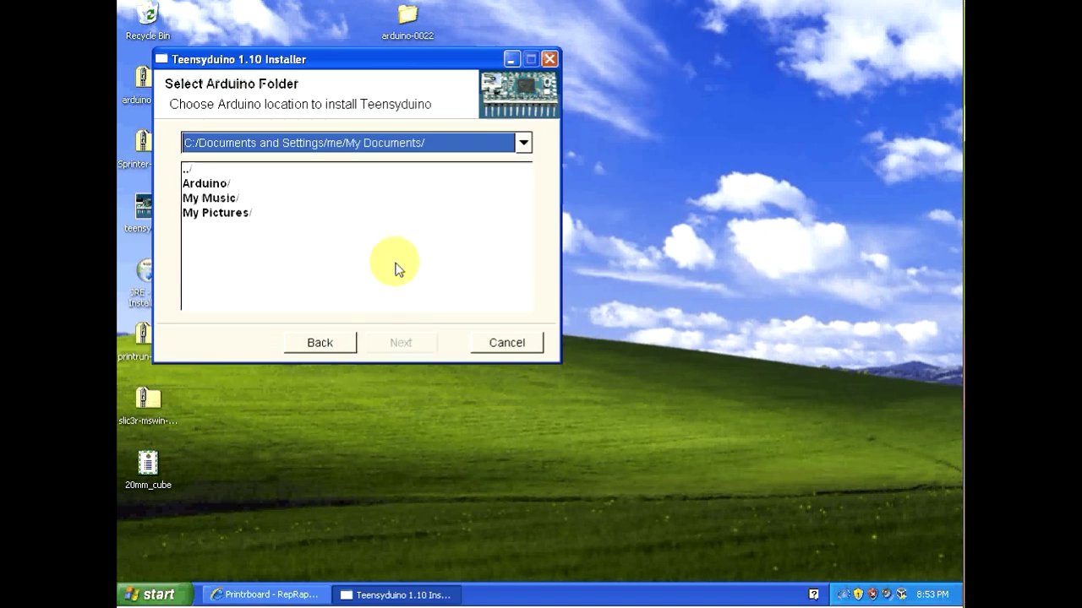
Set the Teensyduino install location to the arduino-0022 folder on the Desktop and continue to the library selection.
drag(309, 58, 512, 74)
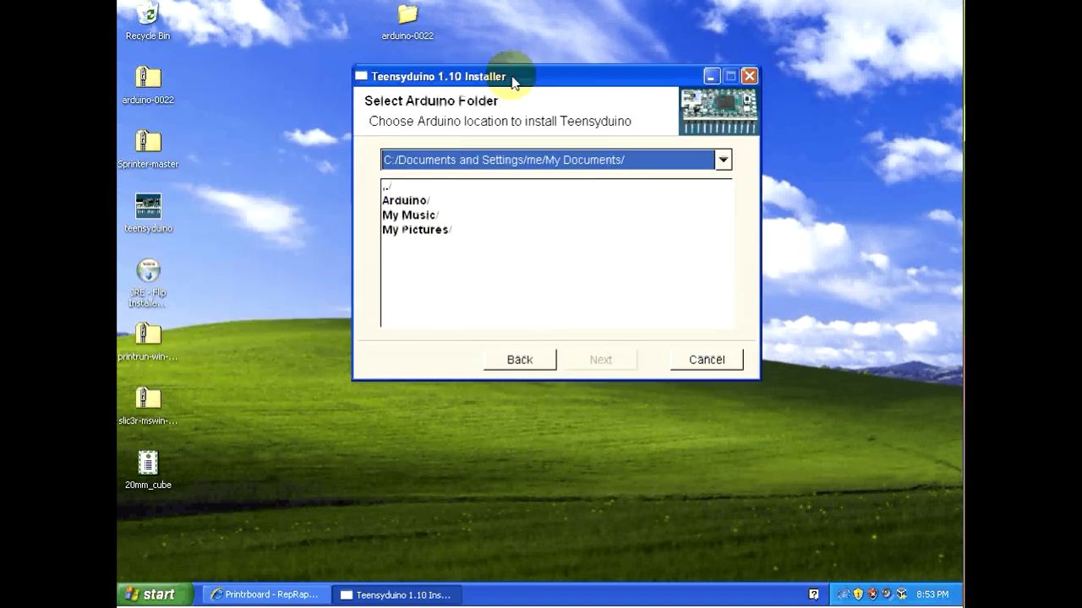
double_click(387, 186)
click(390, 188)
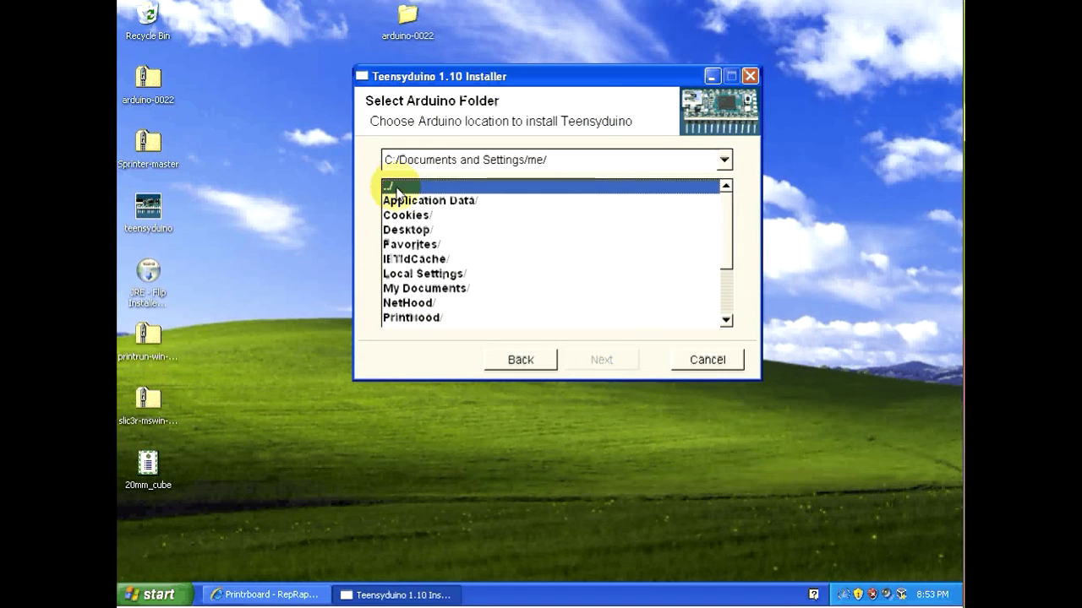
double_click(407, 230)
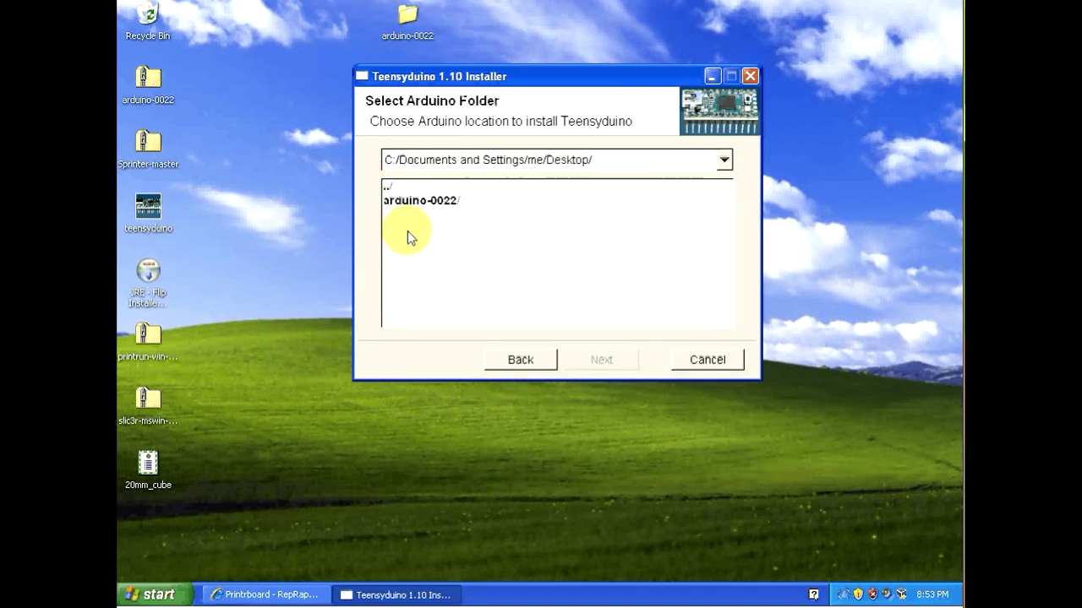
double_click(410, 203)
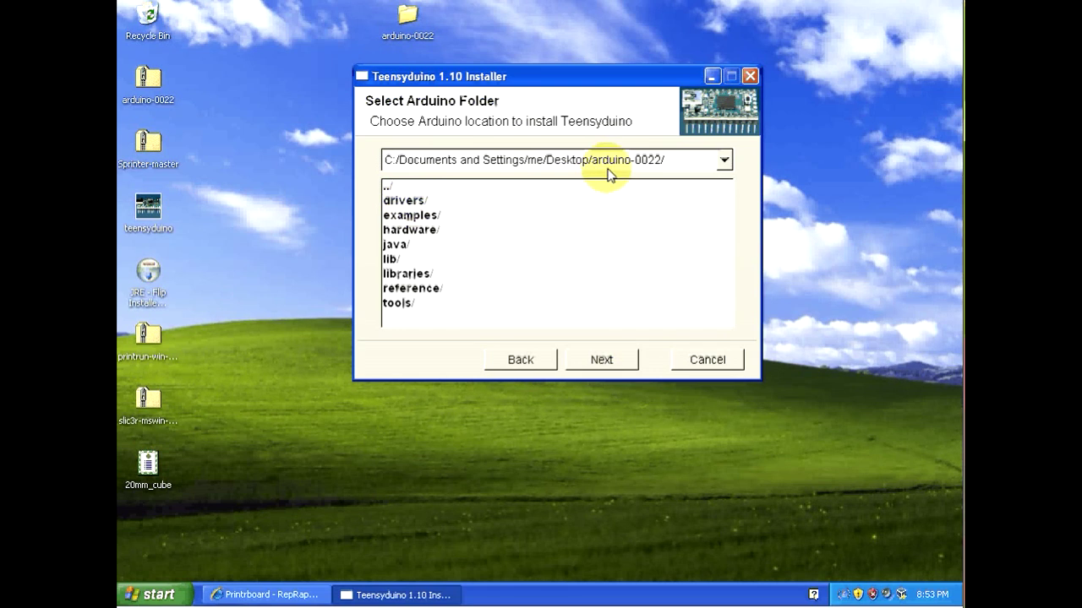
click(610, 360)
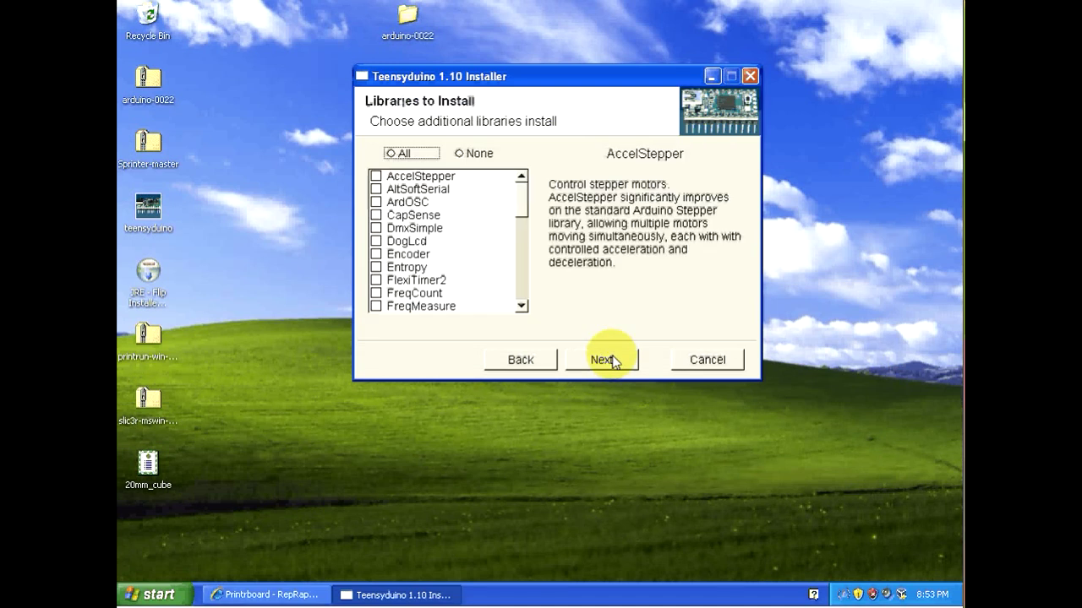
Select all additional libraries, install Teensyduino into the Arduino folder, and close the finished installer.
click(390, 153)
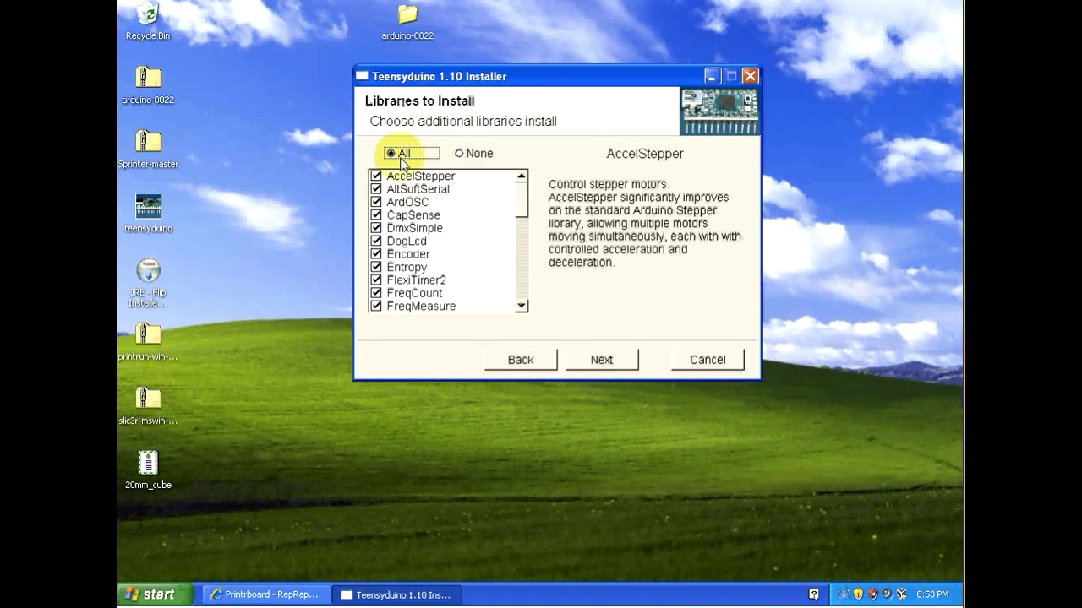
click(615, 361)
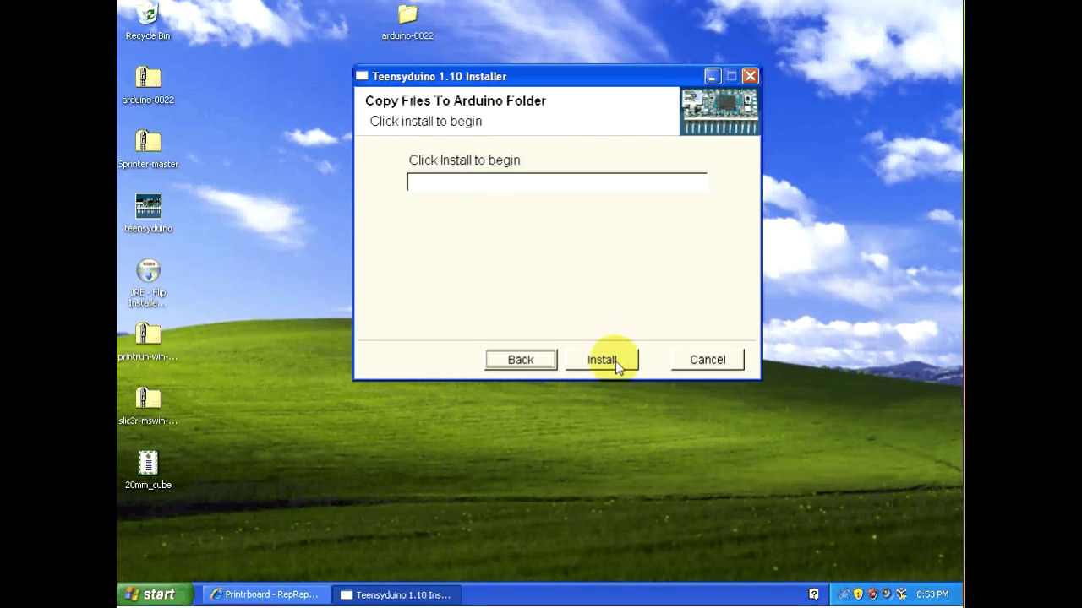
click(614, 360)
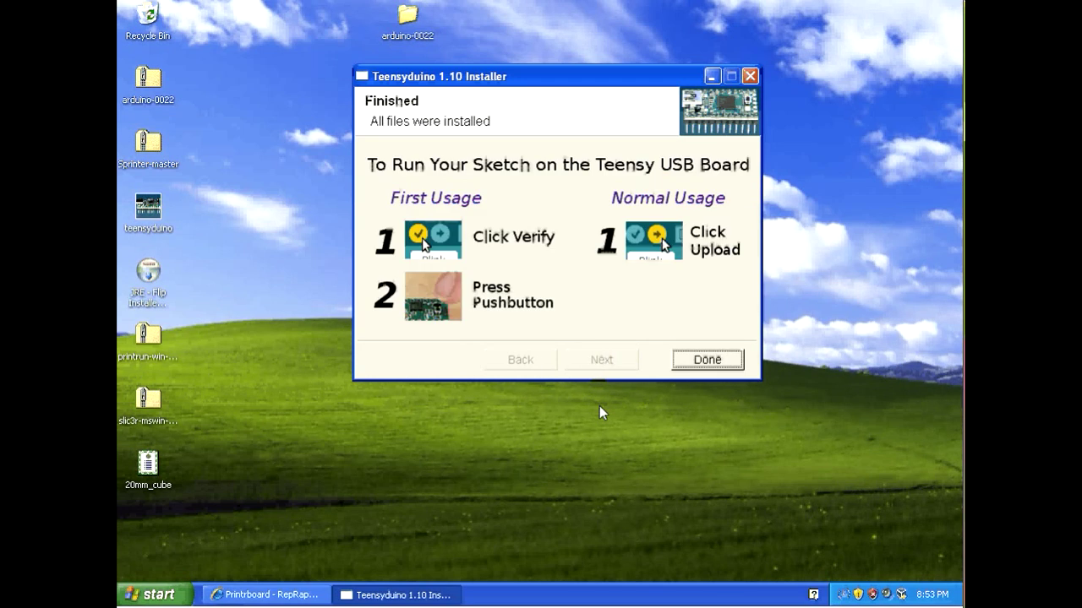
click(701, 360)
click(301, 153)
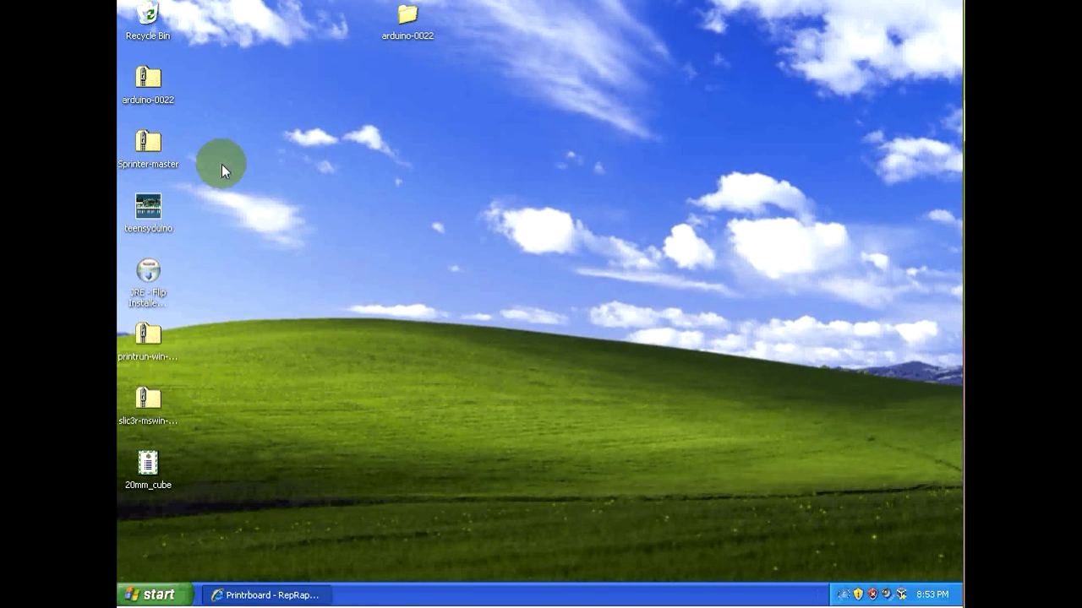
Extract the Sprinter-master folder from its zip archive onto the Desktop beside arduino-0022 and close the archive window.
double_click(150, 146)
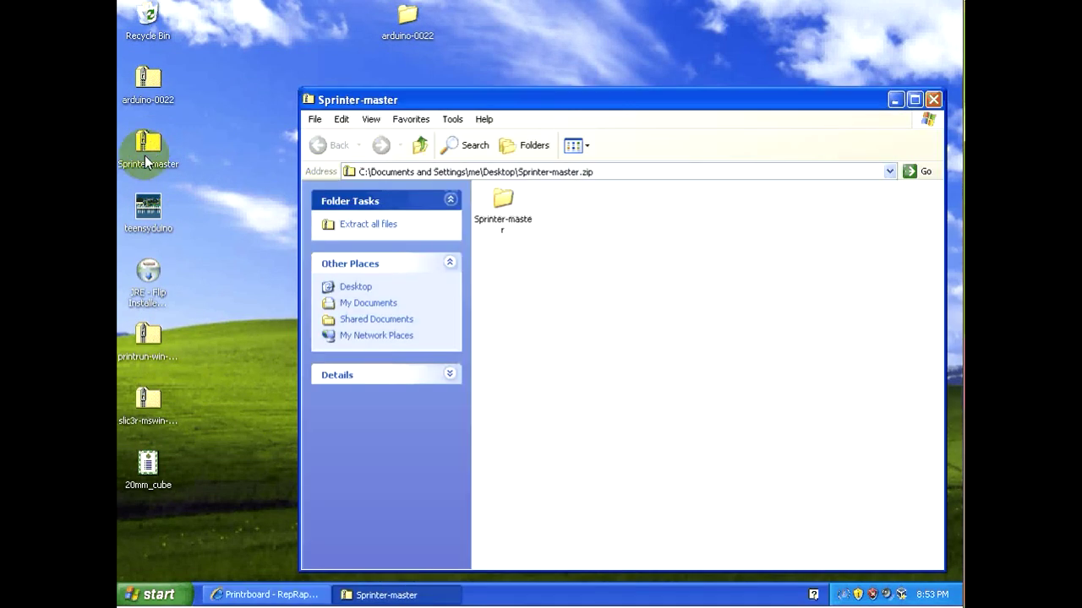
drag(504, 199, 483, 23)
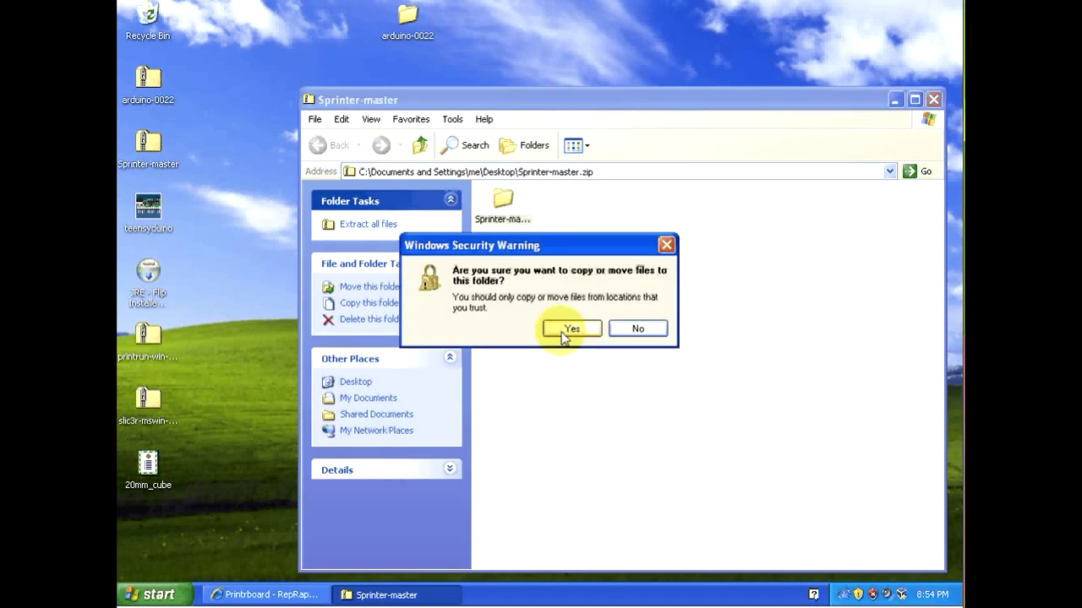
click(570, 328)
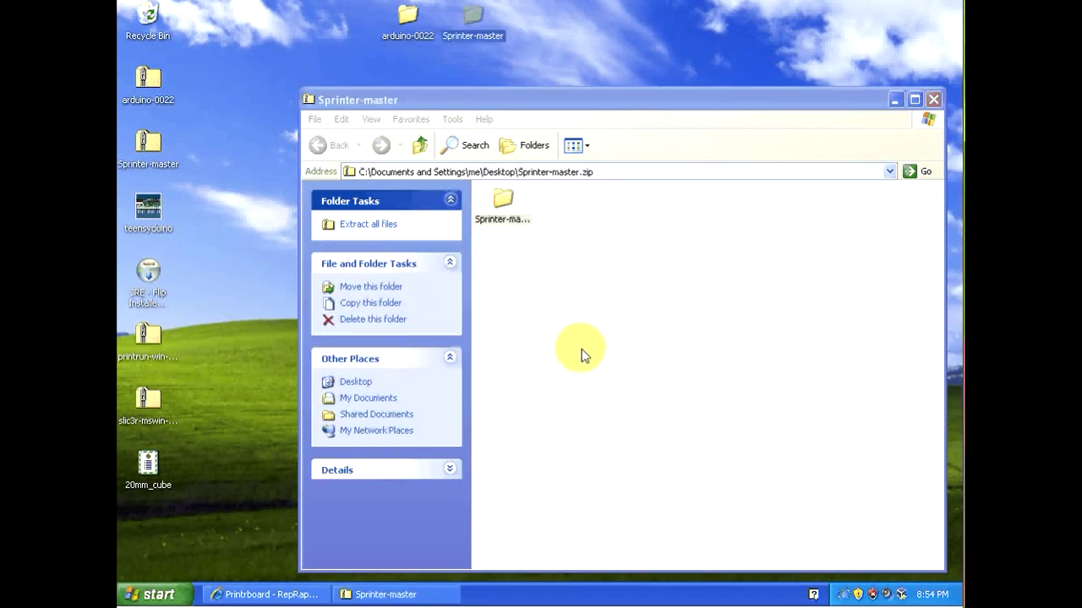
click(933, 99)
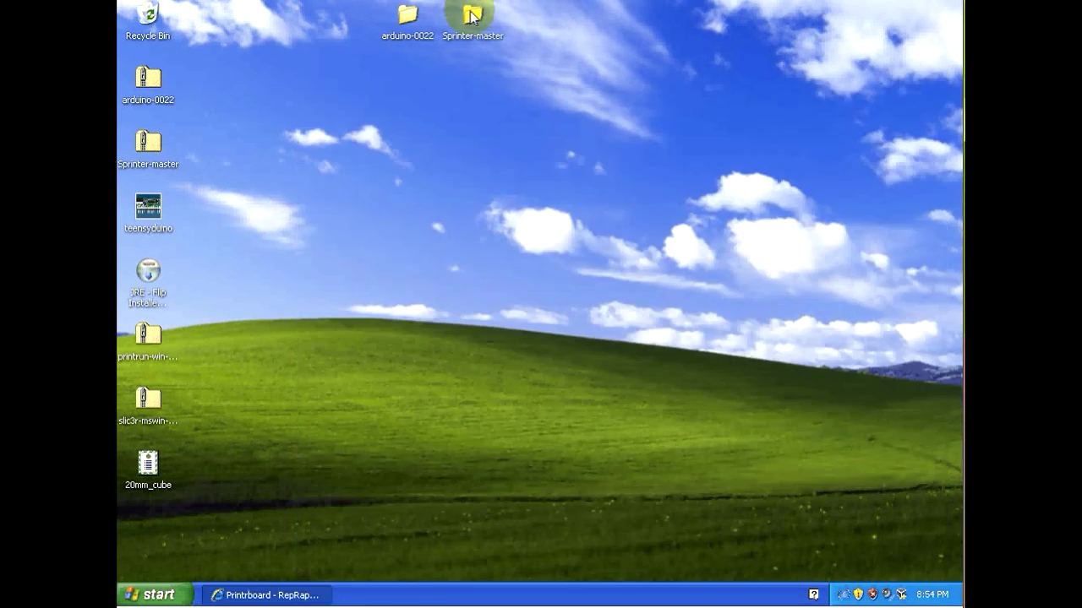
Launch Arduino from the arduino-0022 folder on the Desktop, close the folder window and move the empty sketch window aside.
double_click(410, 19)
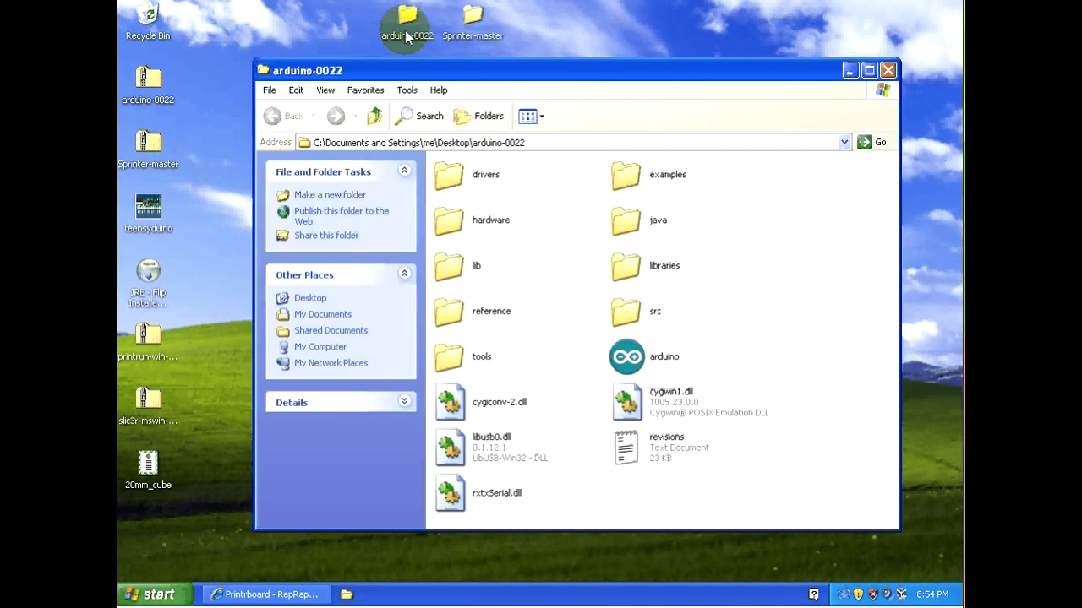
click(623, 362)
double_click(623, 362)
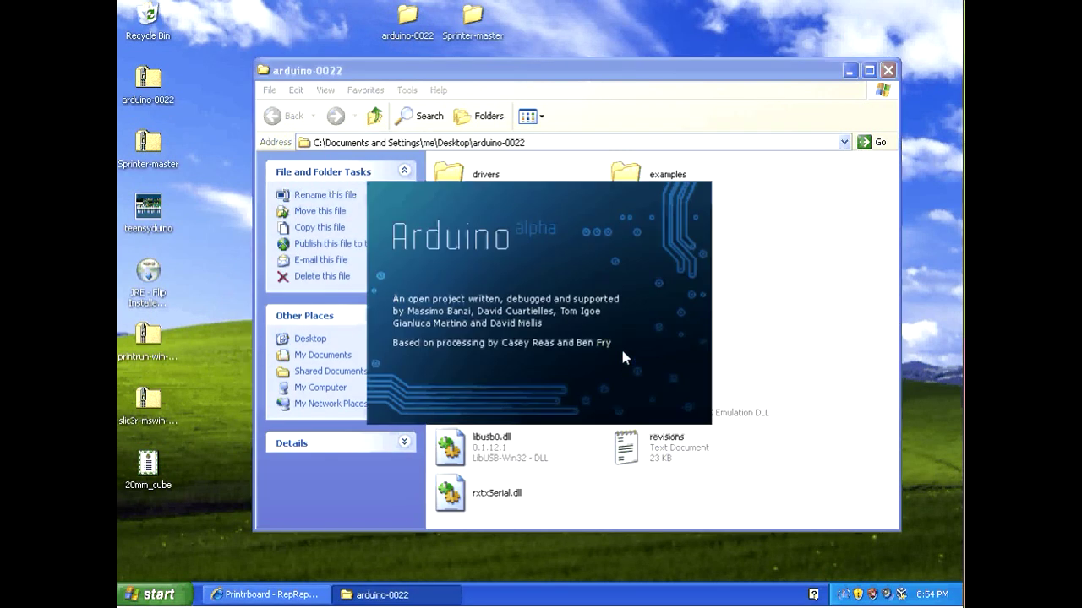
click(888, 70)
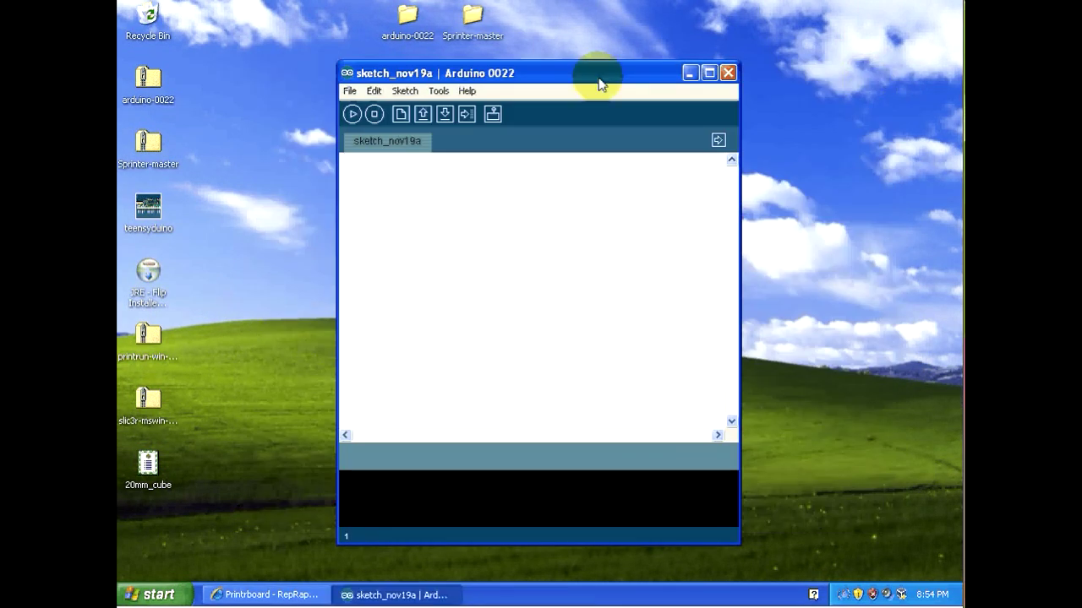
drag(601, 73, 804, 34)
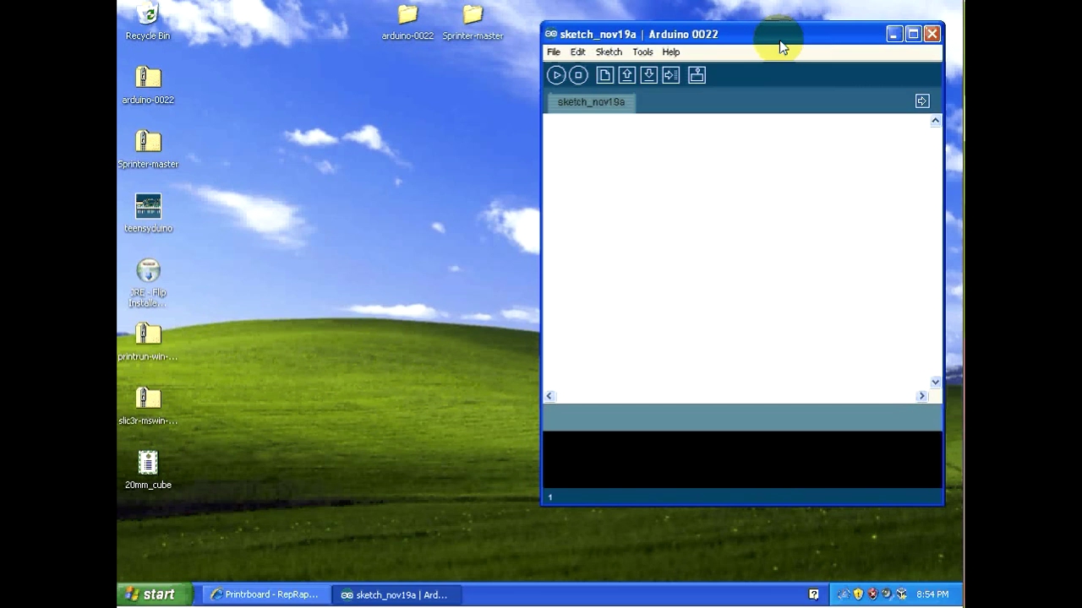
Set the Arduino board type to Teensy++ 2.0.
click(645, 54)
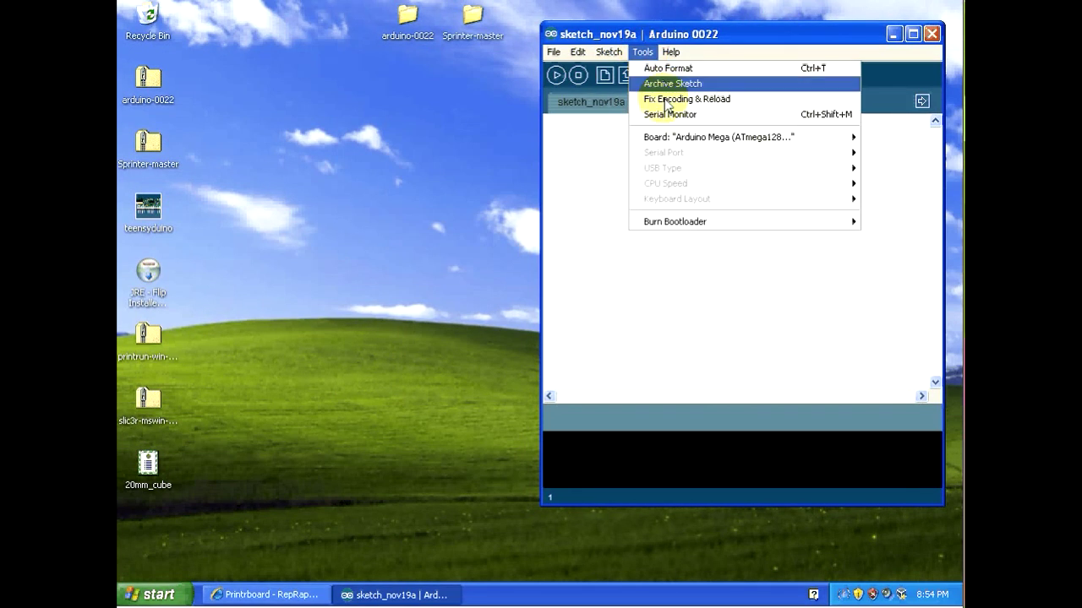
mouse_move(702, 142)
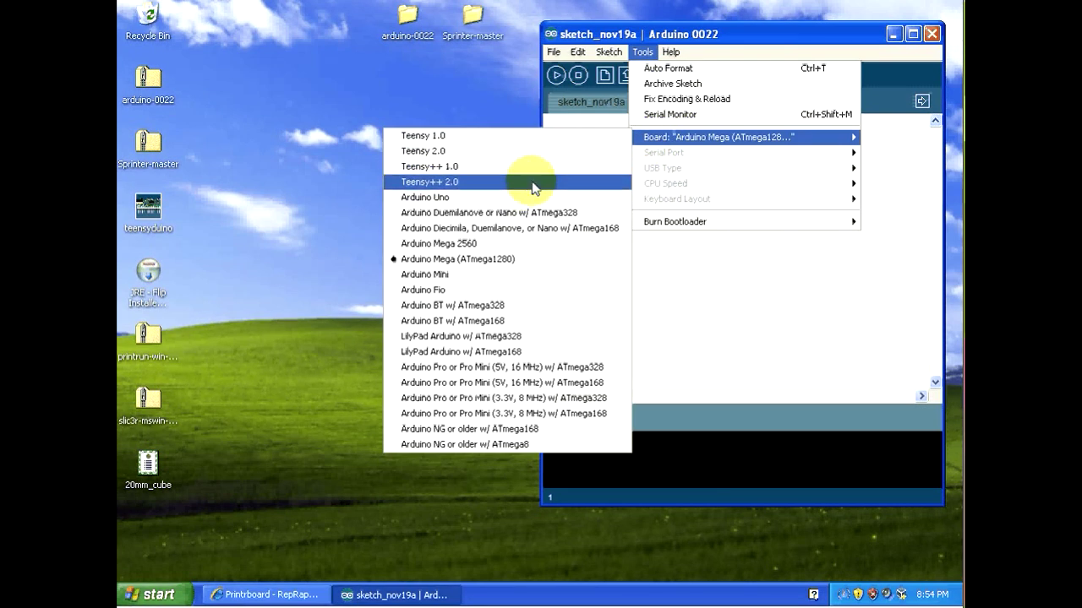
click(532, 182)
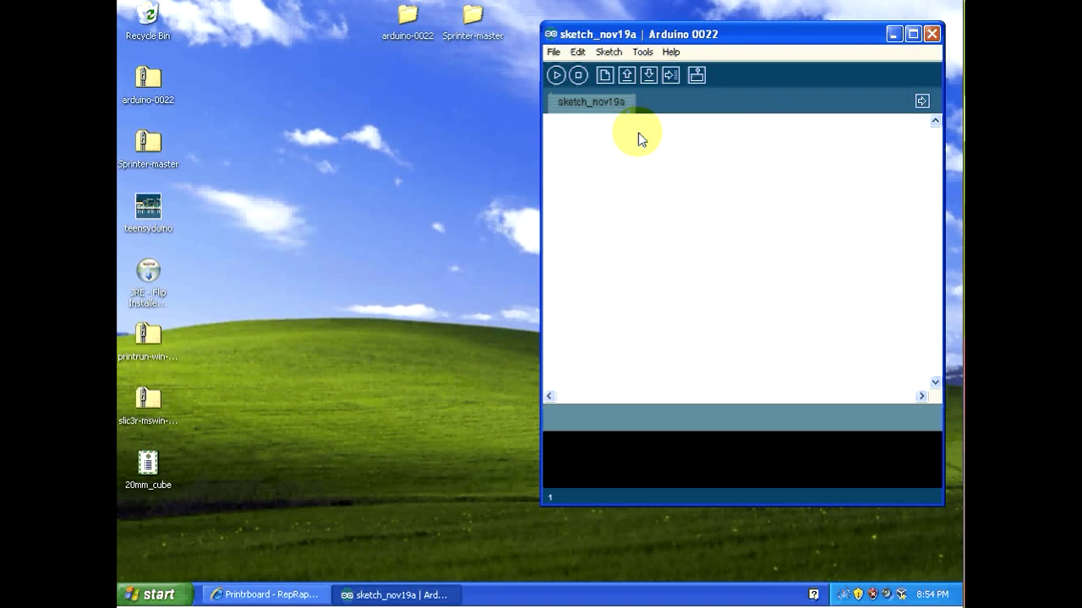
Open the Sprinter sketch from the Sprinter subfolder of Sprinter-master on the Desktop.
click(551, 54)
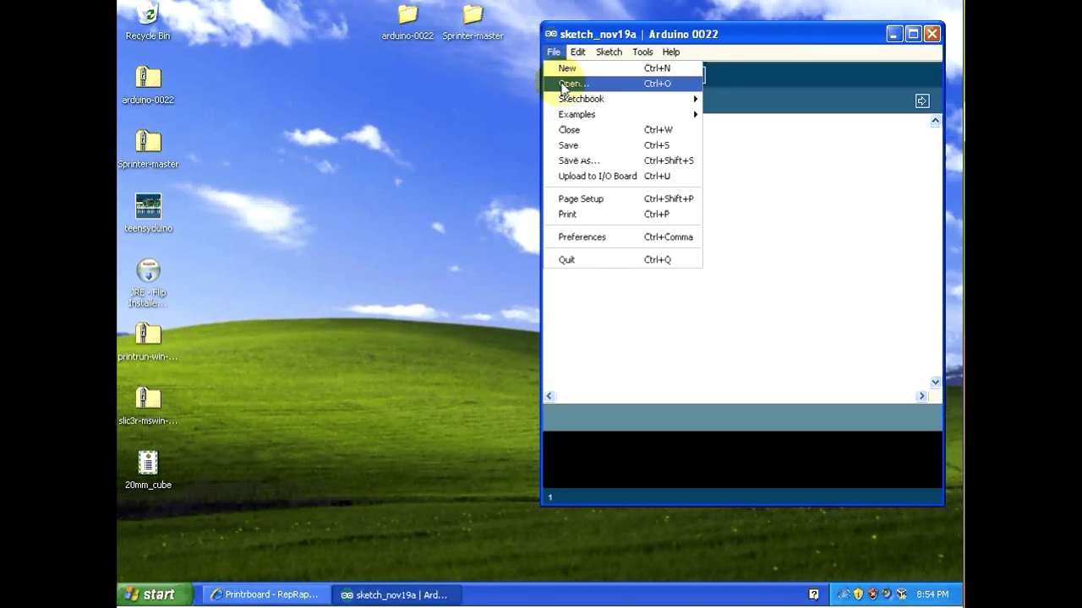
click(559, 80)
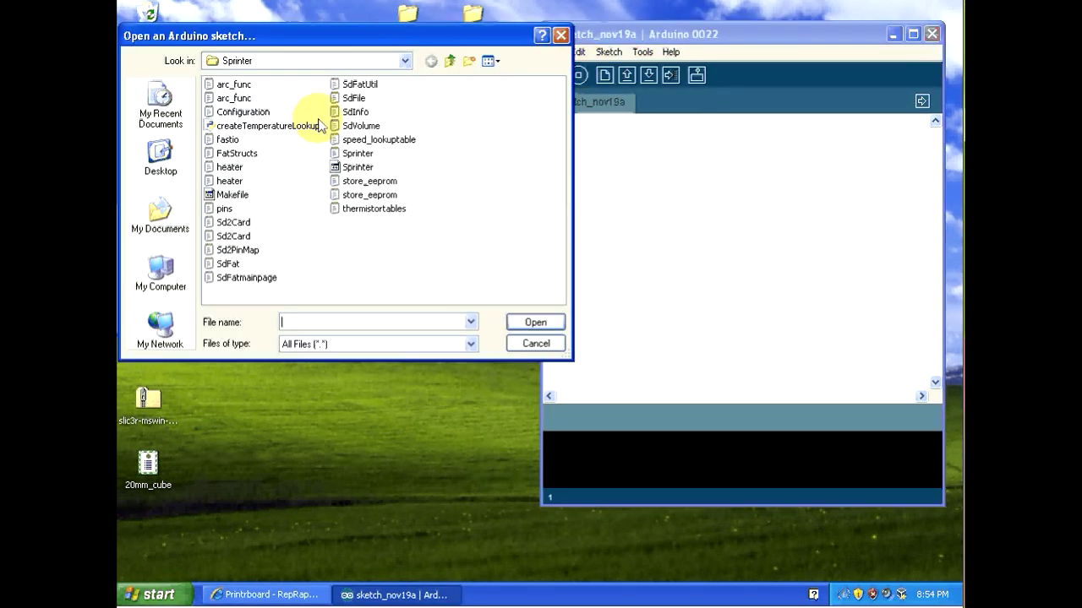
click(163, 158)
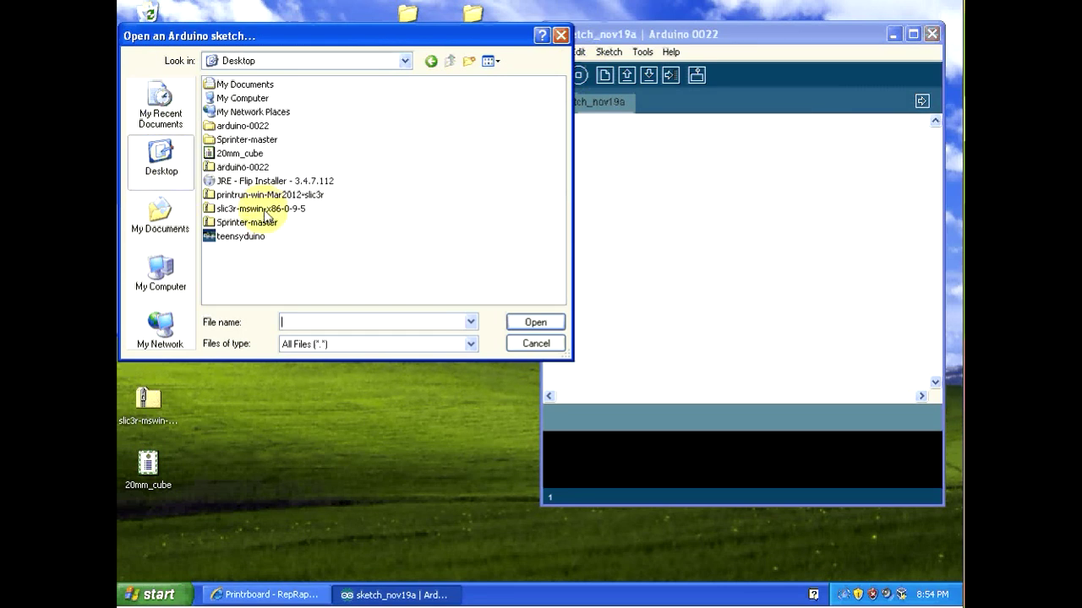
double_click(228, 141)
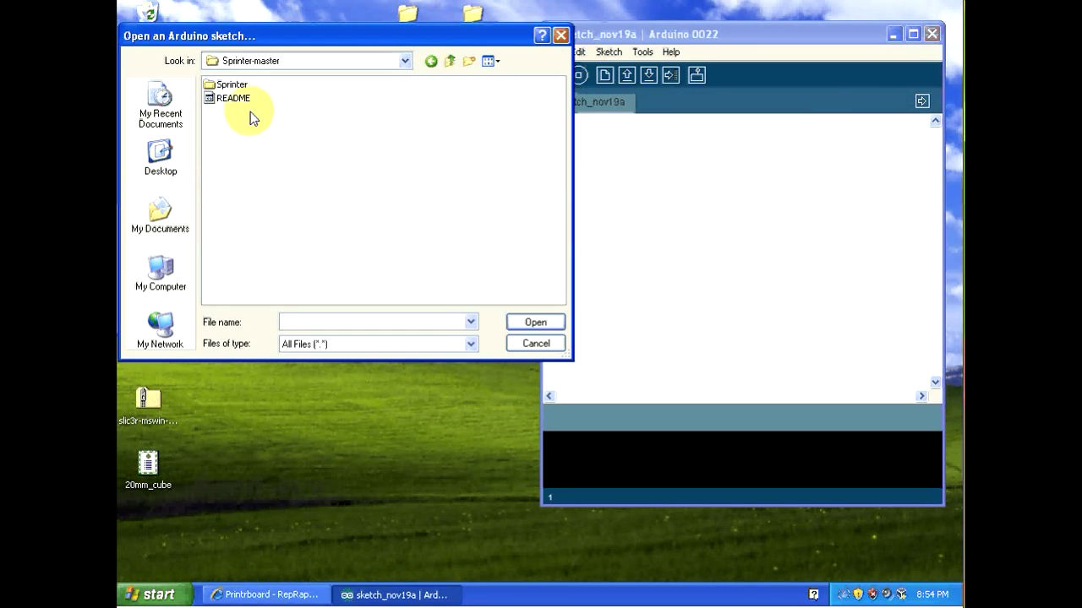
double_click(238, 87)
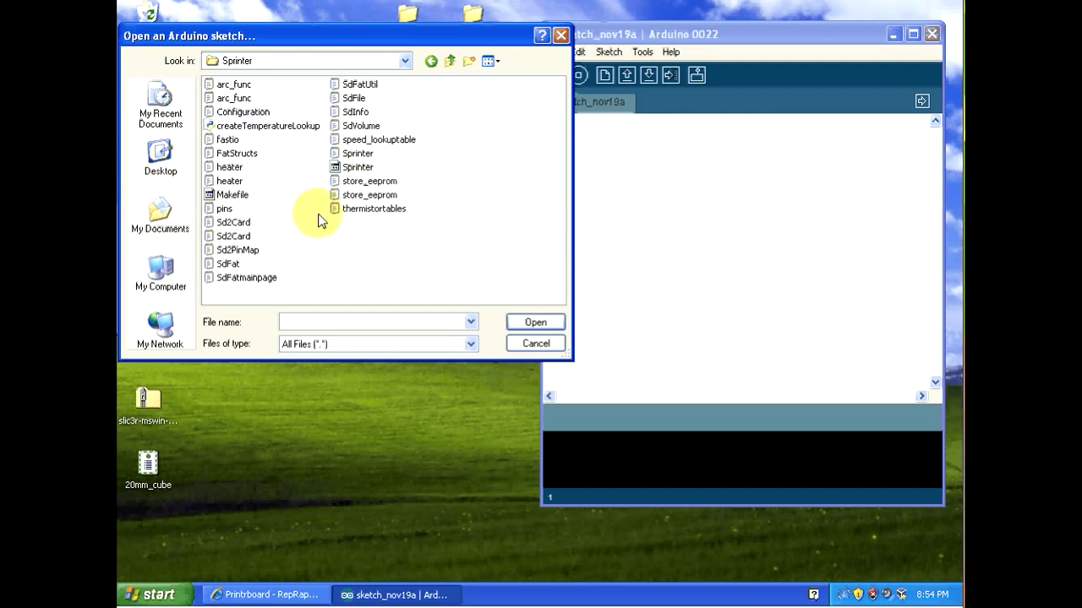
click(359, 155)
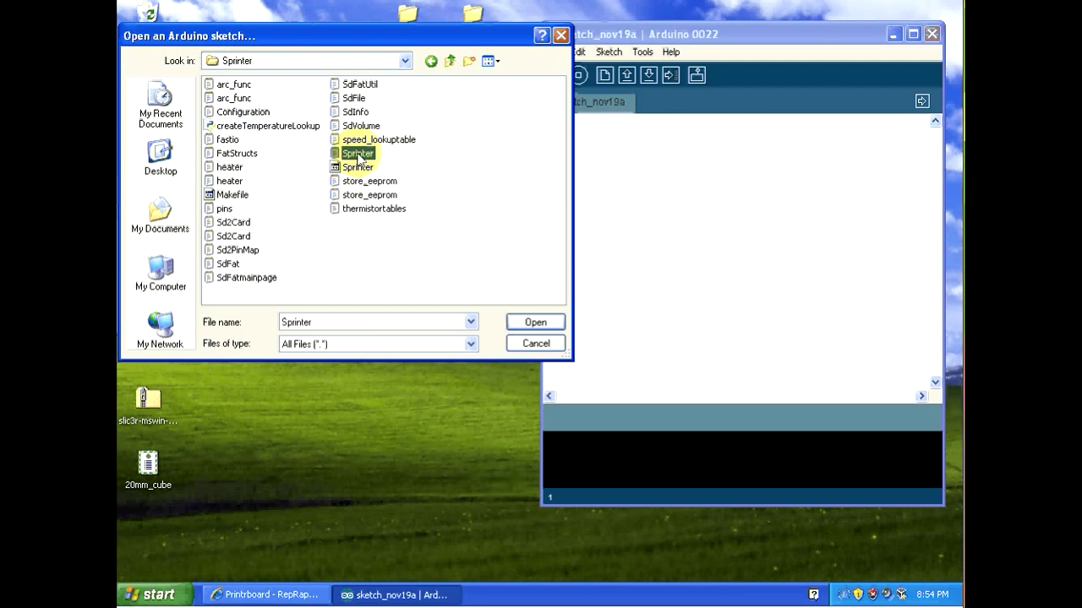
double_click(353, 159)
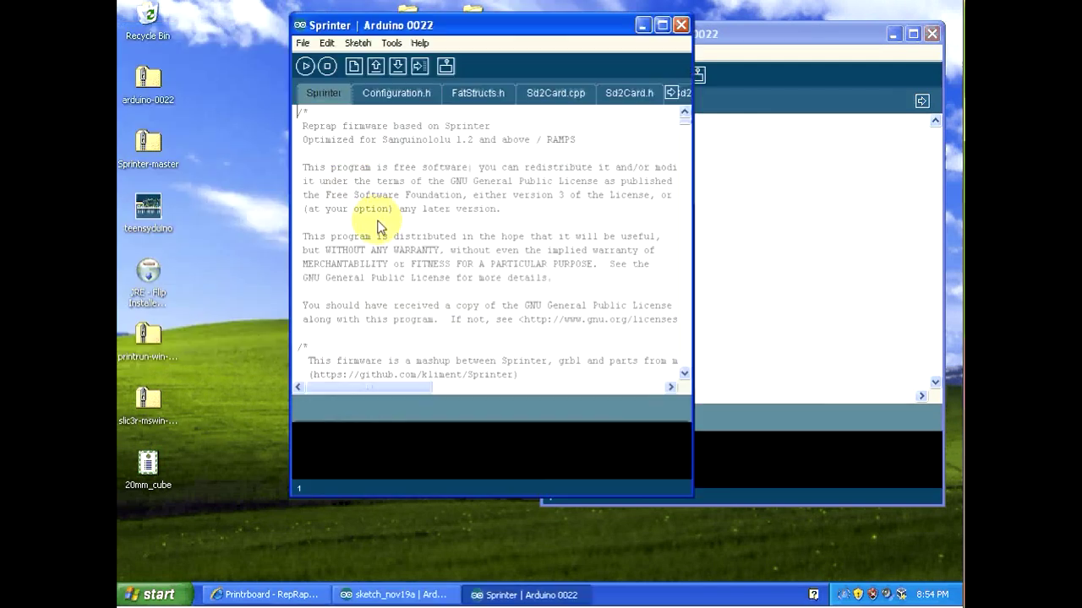
Close the empty sketch, move the Sprinter window to the screen's upper edge and extend its height down to the taskbar.
click(931, 34)
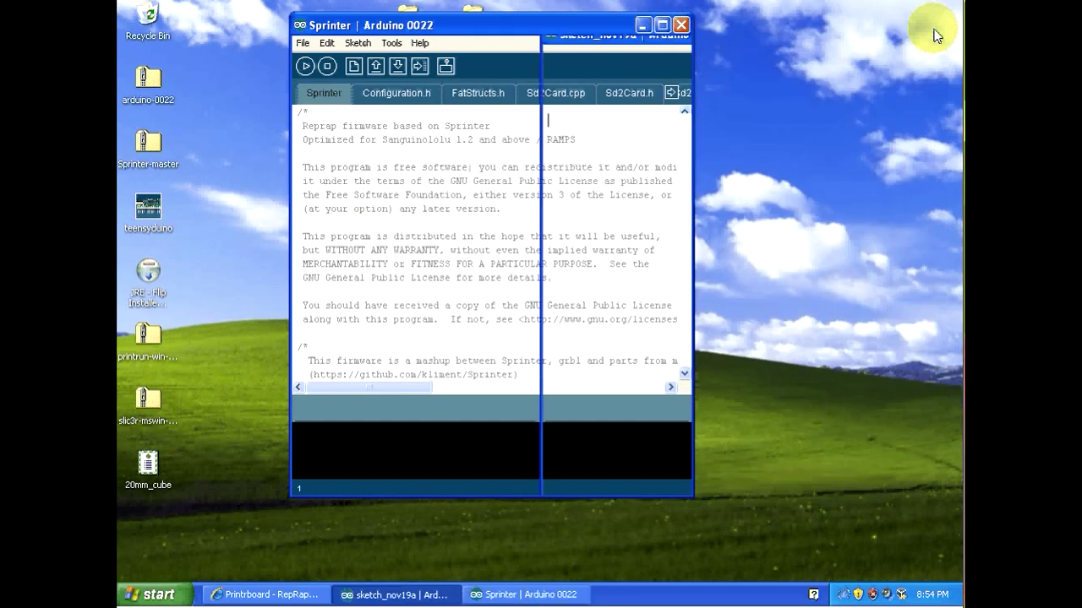
drag(579, 28, 621, 28)
drag(794, 20, 804, 11)
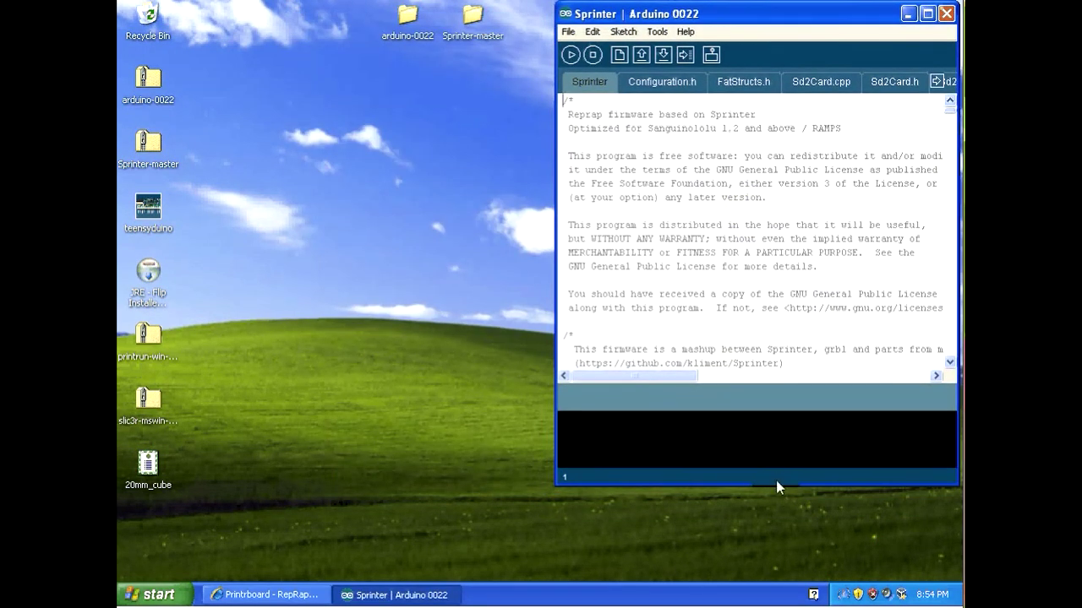
drag(777, 485, 786, 592)
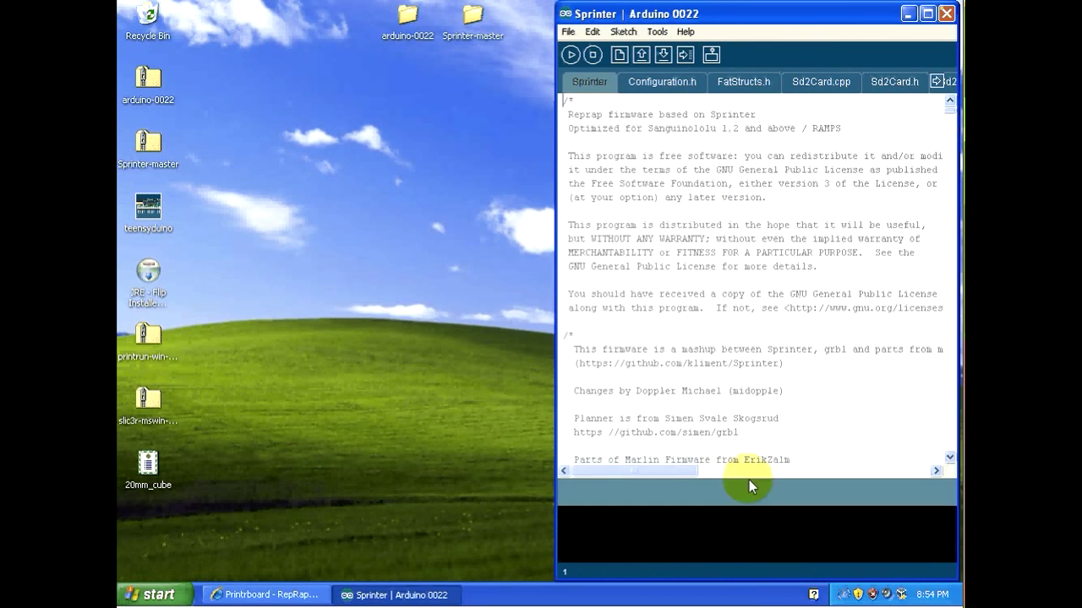
In Configuration.h, set the MOTHERBOARD define to 9 for Printrboard Rev. B and highlight the matching entry in the board list.
click(663, 84)
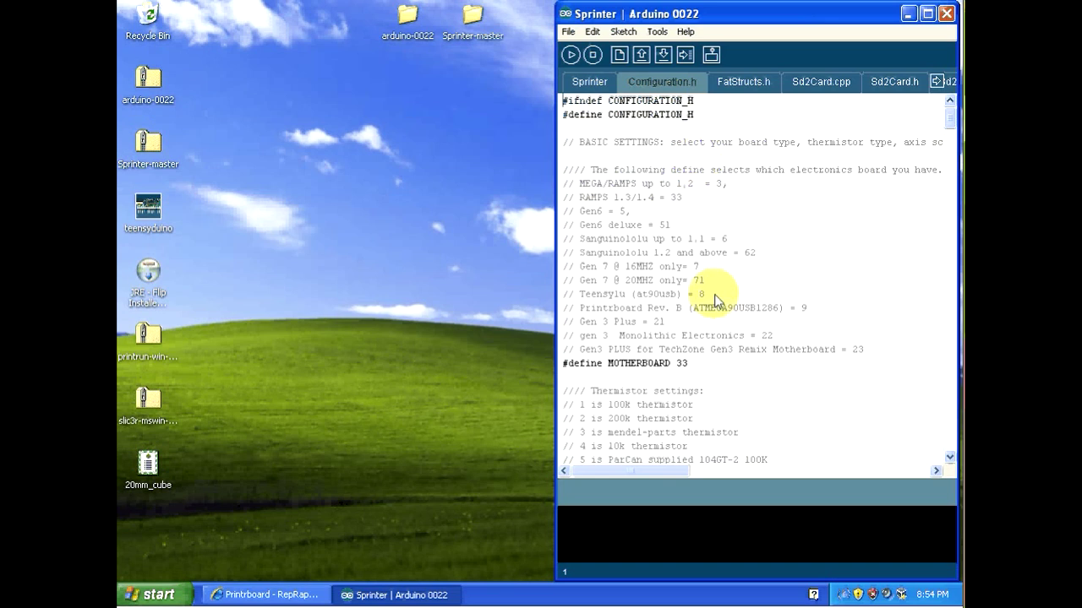
double_click(681, 363)
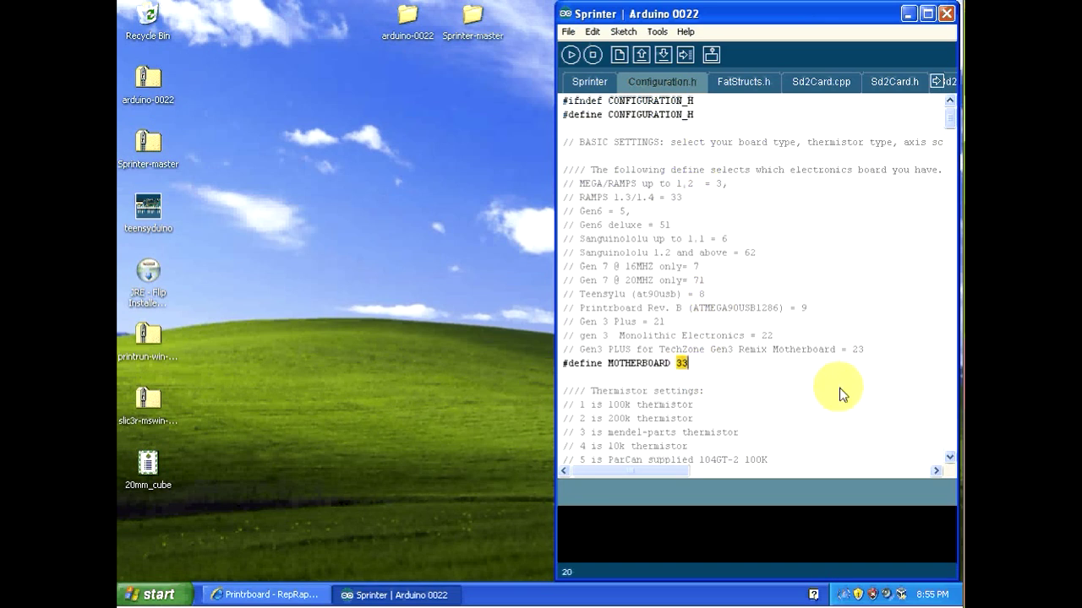
text(9)
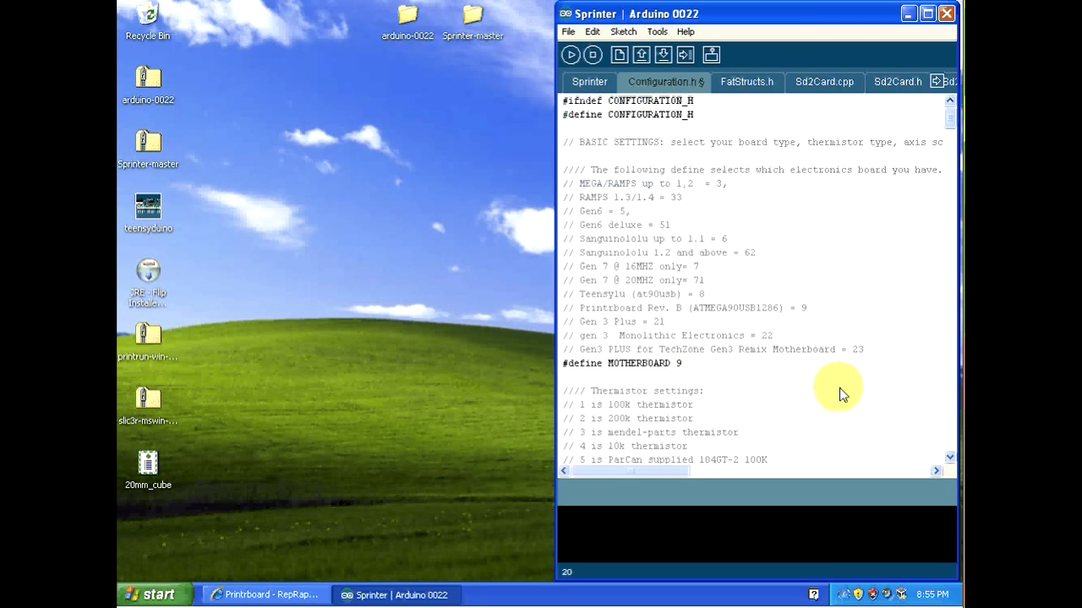
triple_click(722, 306)
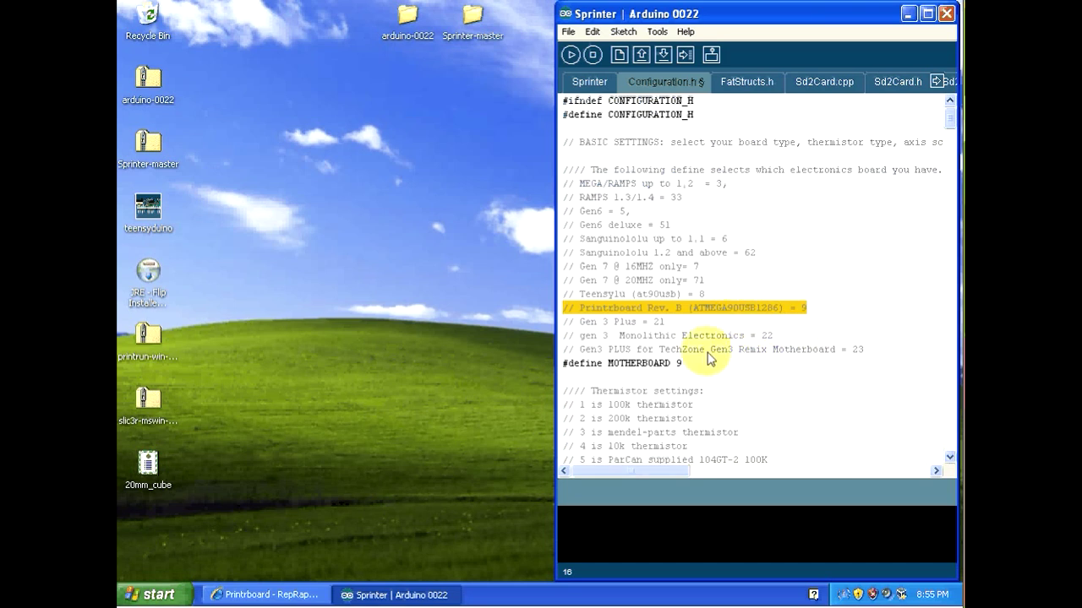
click(708, 360)
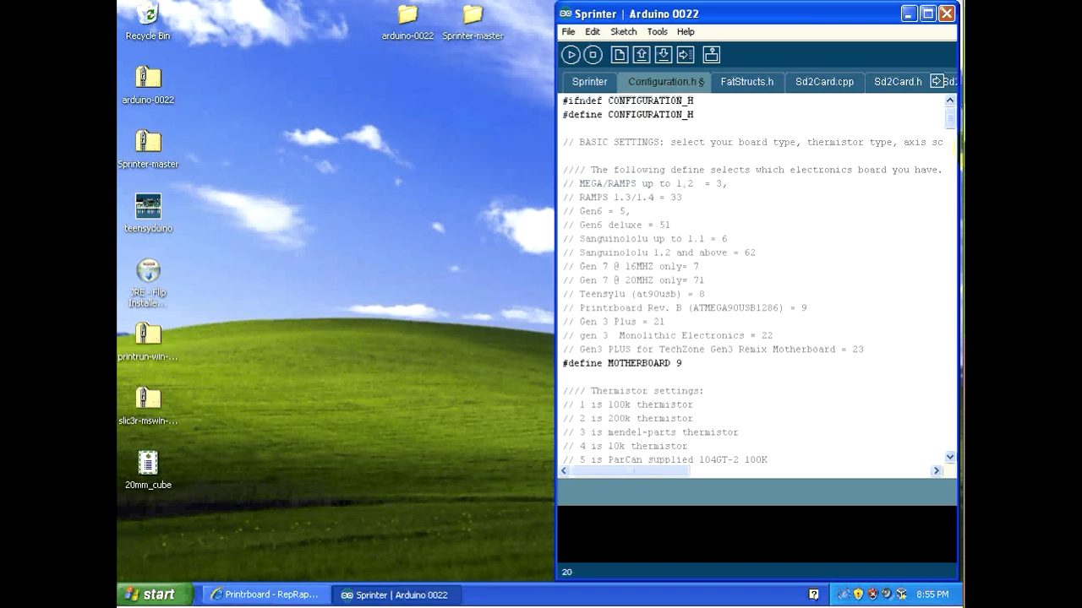
Highlight the active _AXIS_STEP_PER_UNIT line, and make BAUDRATE 250000 the active define by uncommenting it and commenting out BAUDRATE 115200.
drag(950, 116, 955, 144)
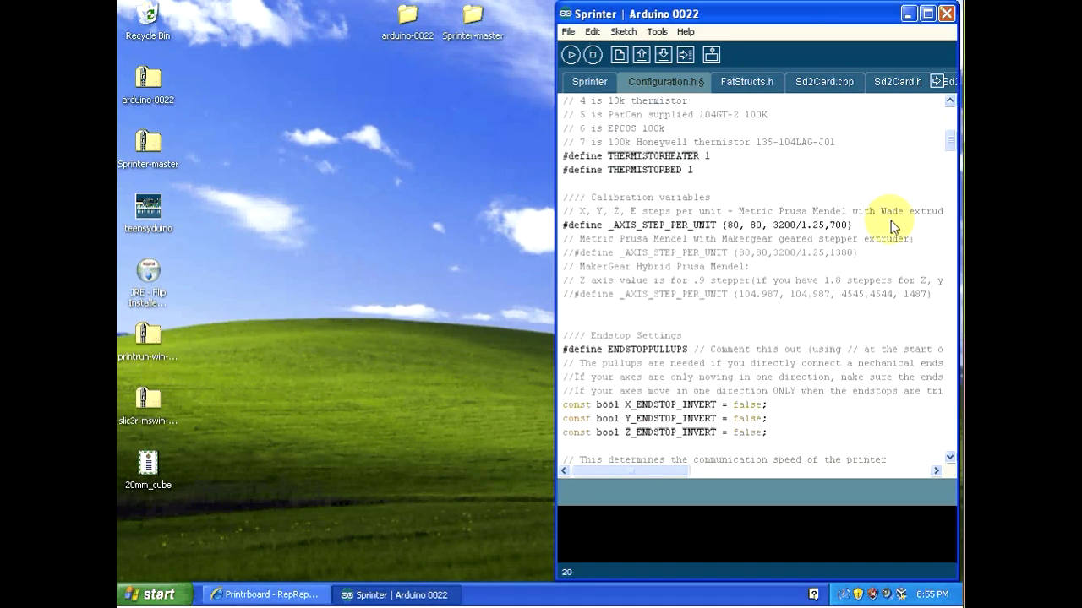
drag(852, 224, 538, 231)
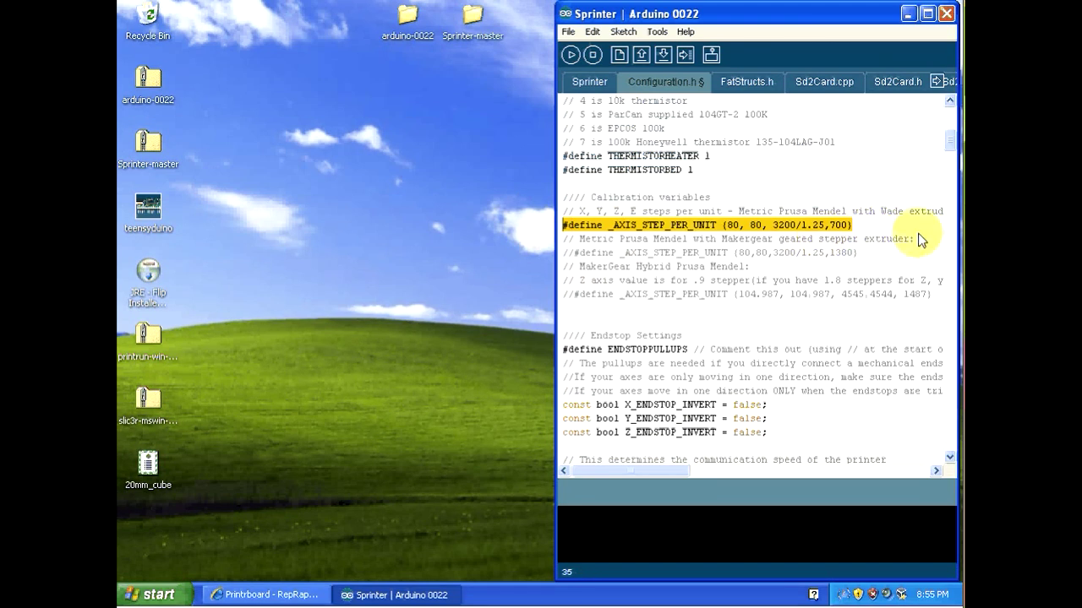
drag(952, 147, 956, 158)
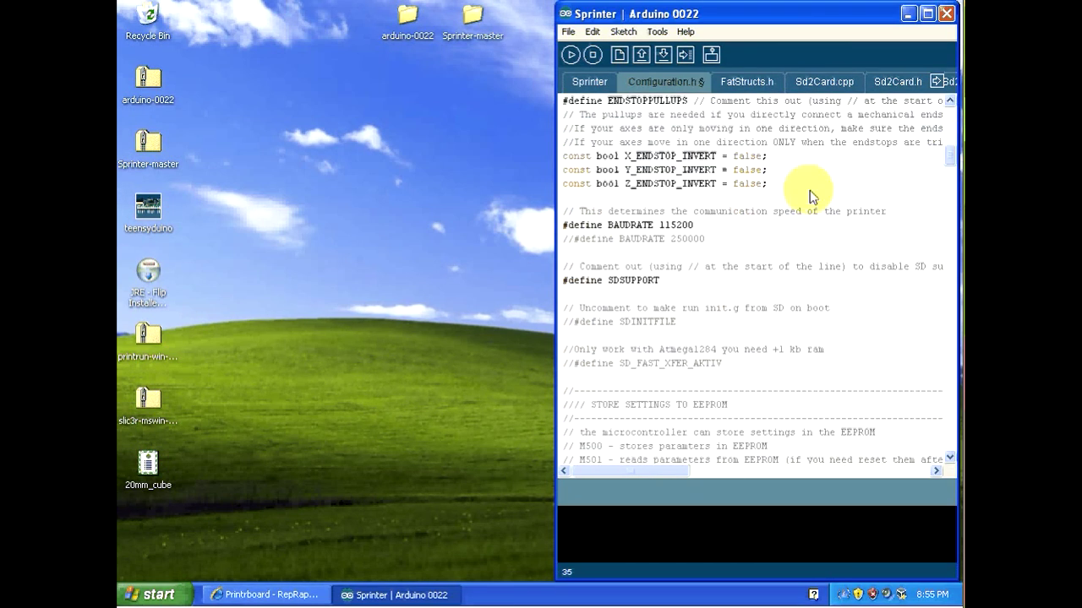
click(573, 239)
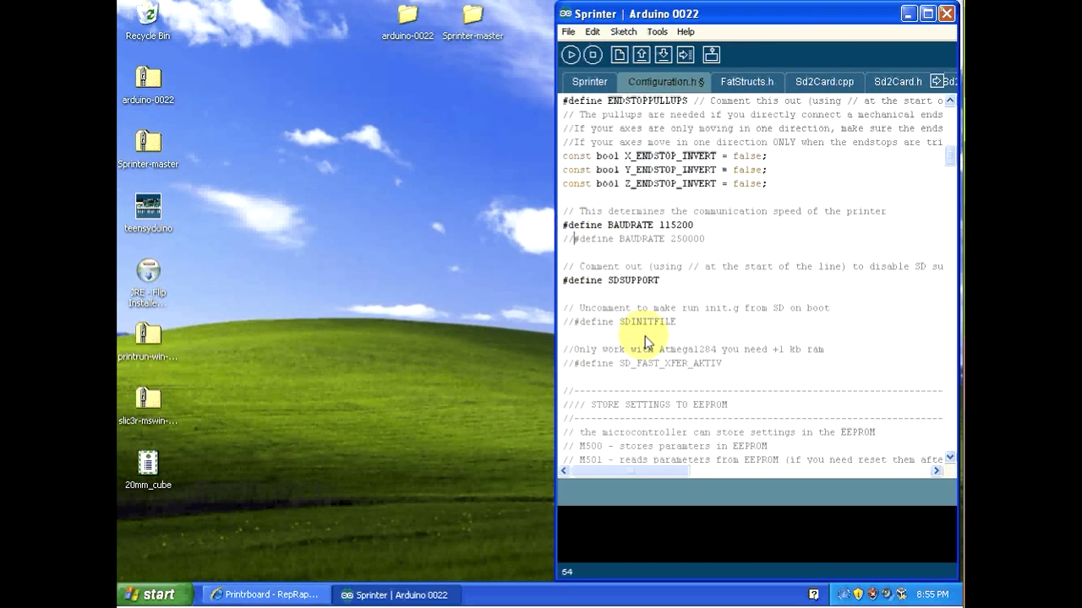
key(BackSpace)
key(BackSpace)
key(Up)
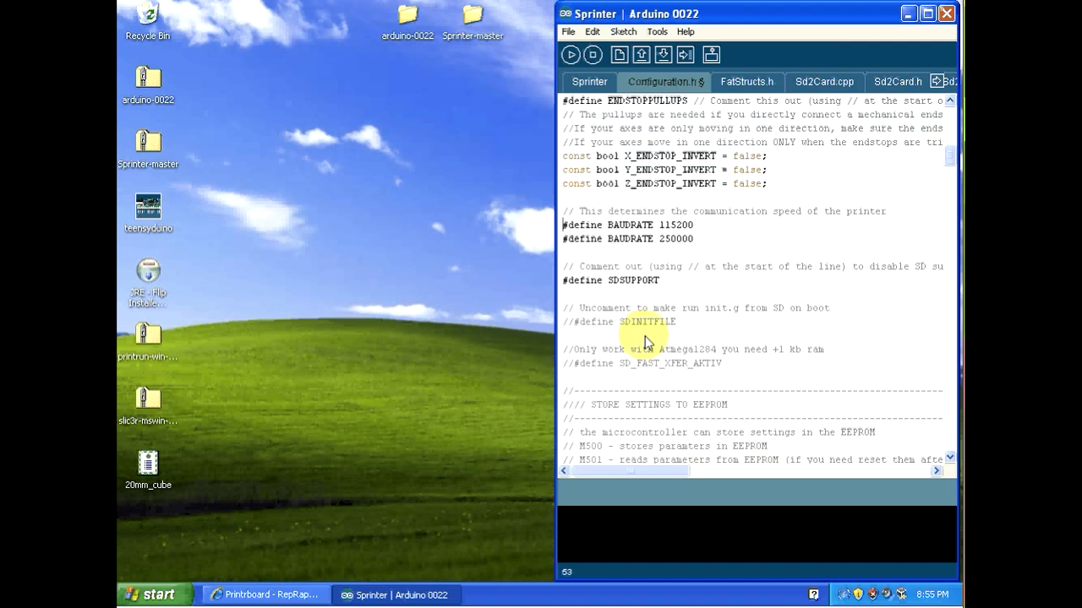
text(//)
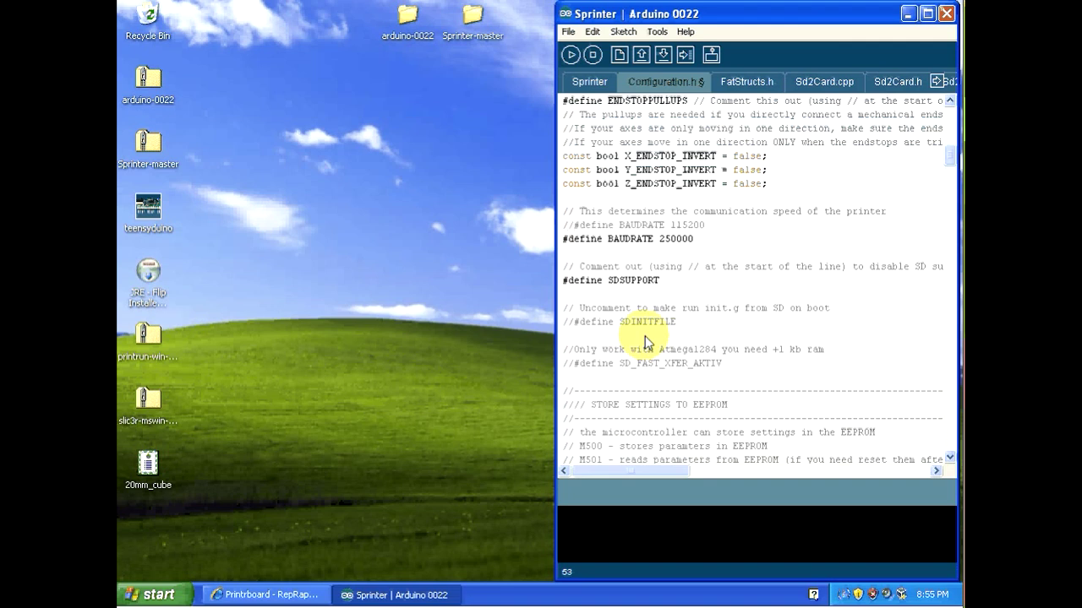
Uncomment the SDINITFILE define so that init.g runs from the SD card on boot.
click(572, 322)
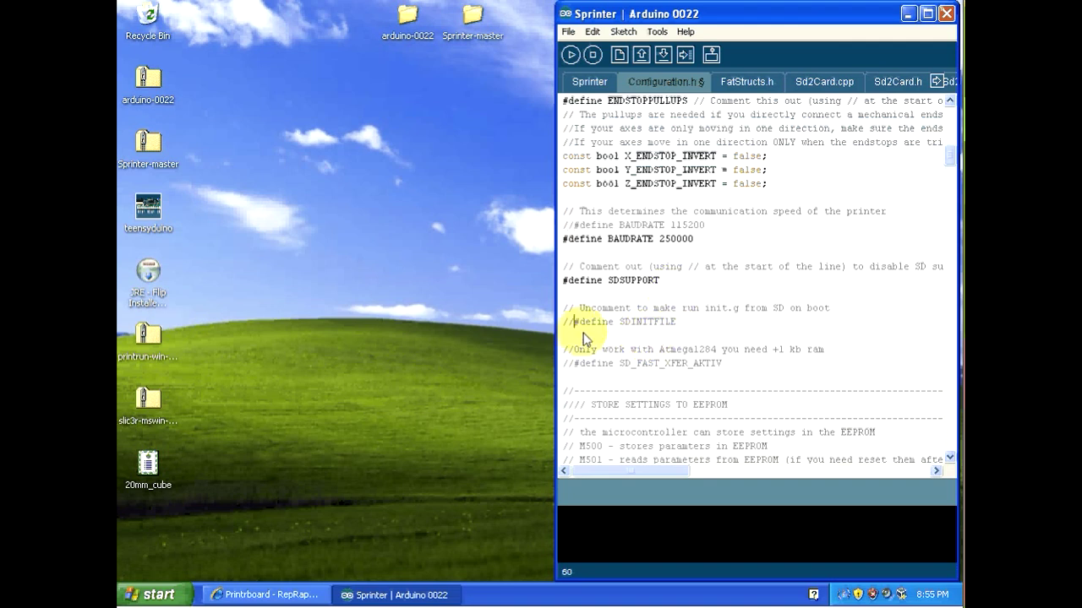
key(BackSpace)
key(BackSpace)
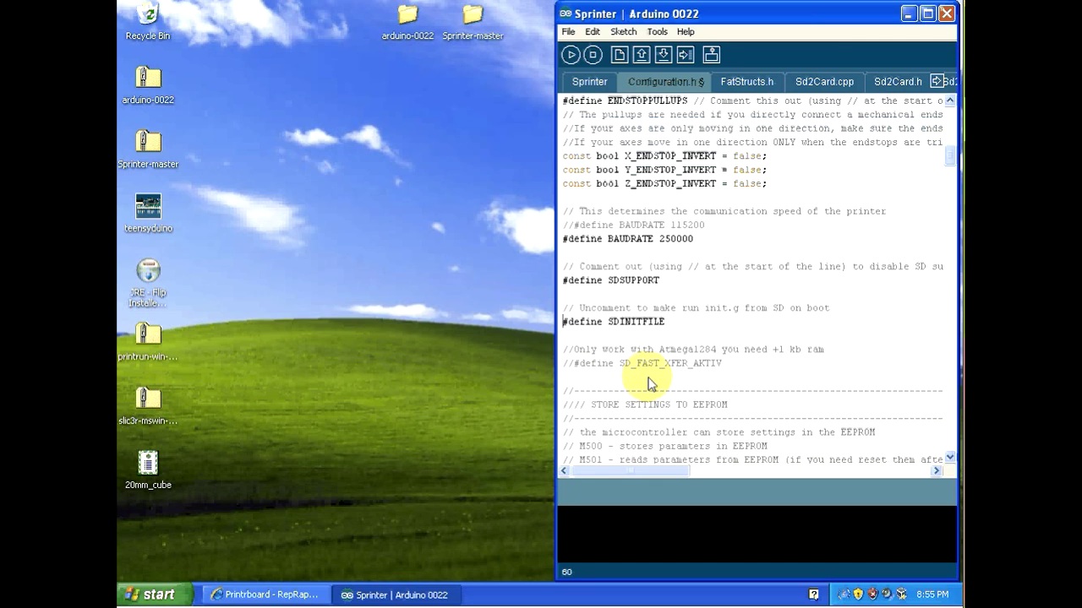
click(686, 337)
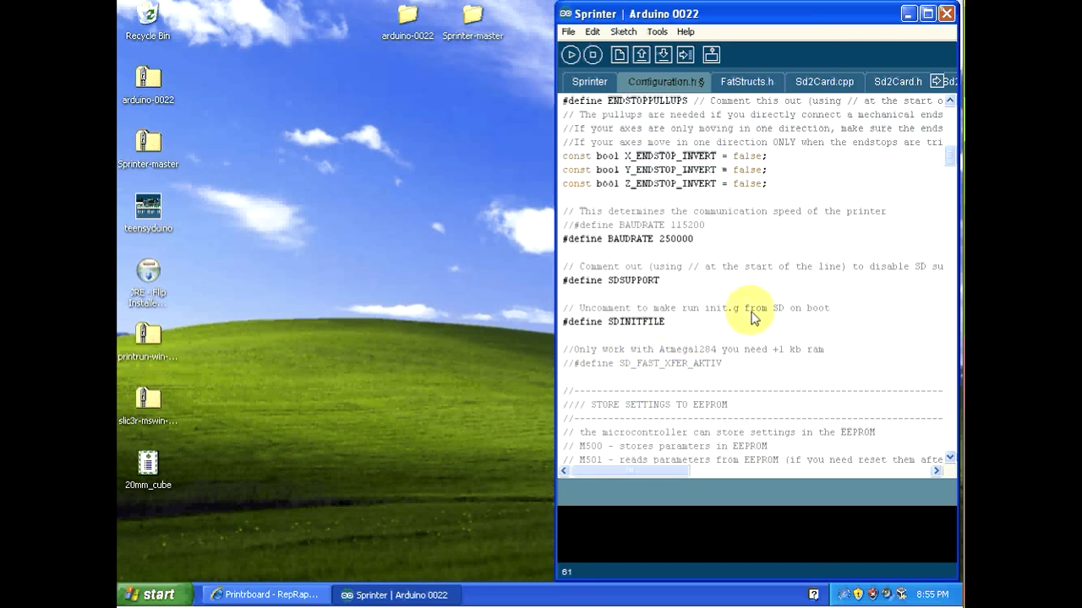
Examine the remaining Configuration.h settings, from EEPROM support through endstops, movement, fan, PID and temperature parameters to the debugging section.
scroll(756, 313, down, 6)
scroll(760, 319, down, 6)
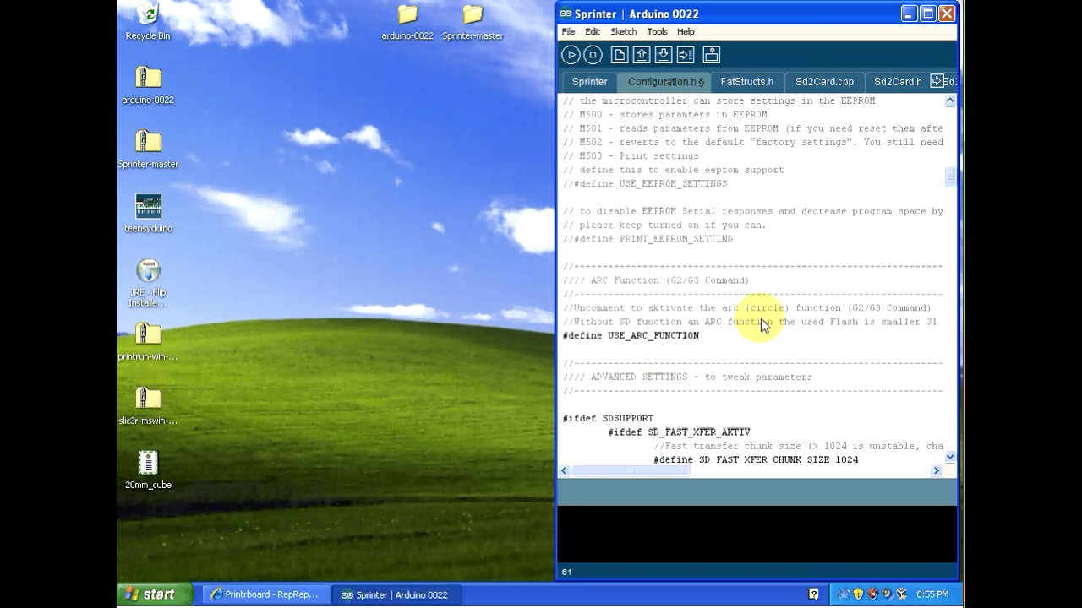
scroll(760, 320, down, 10)
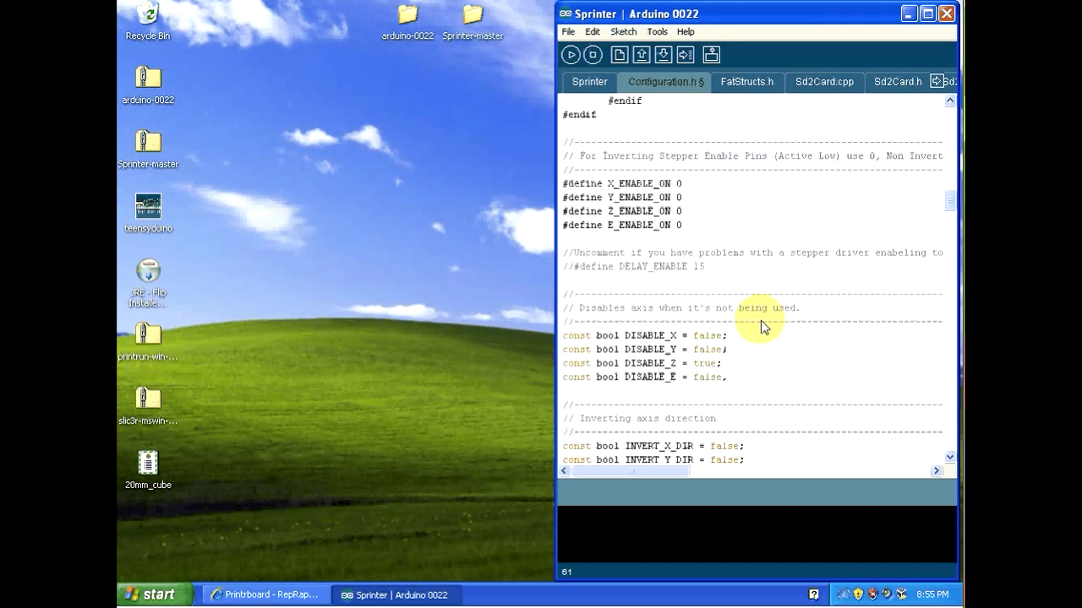
scroll(761, 321, down, 7)
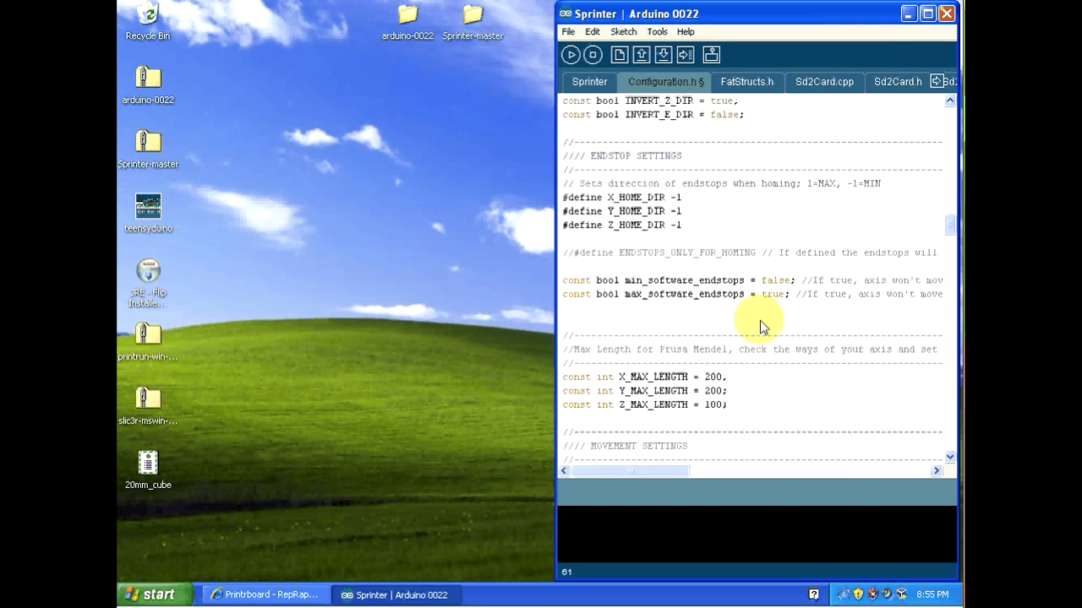
scroll(760, 321, down, 3)
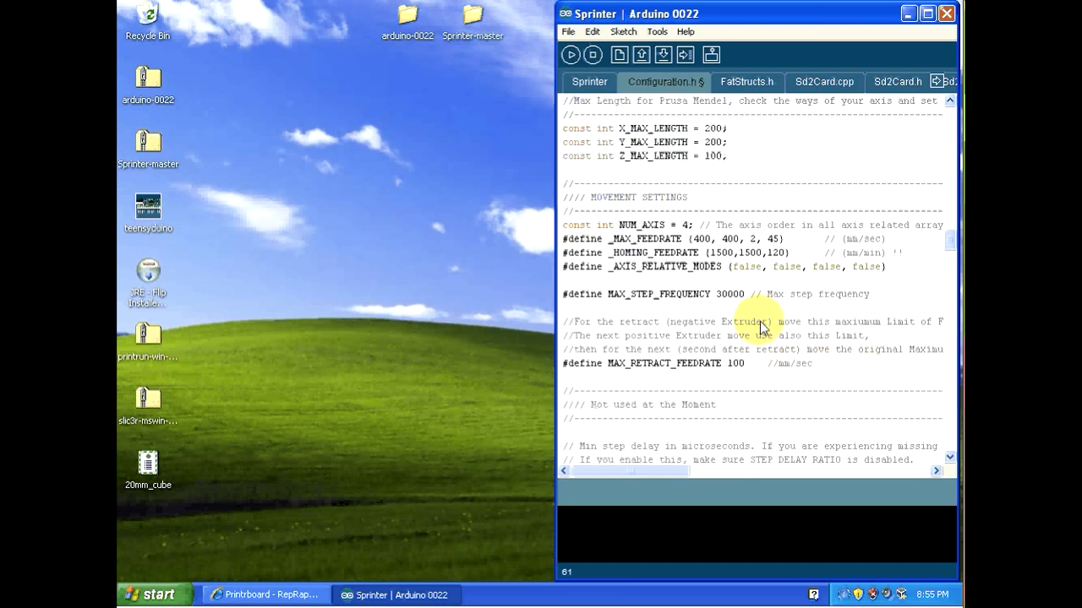
scroll(761, 327, down, 5)
scroll(759, 328, down, 11)
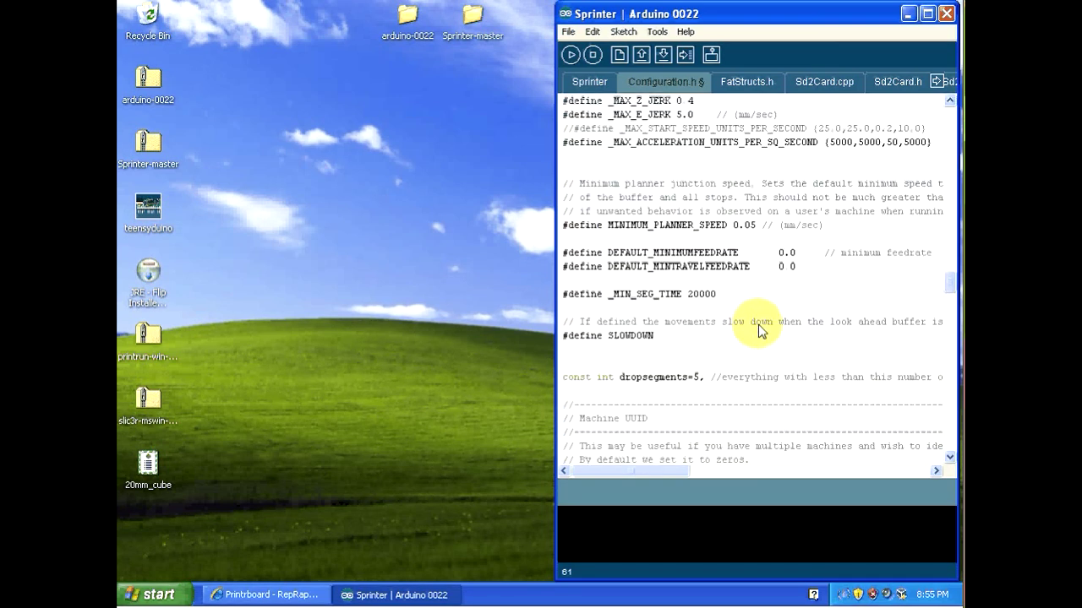
scroll(758, 331, down, 6)
scroll(758, 330, down, 5)
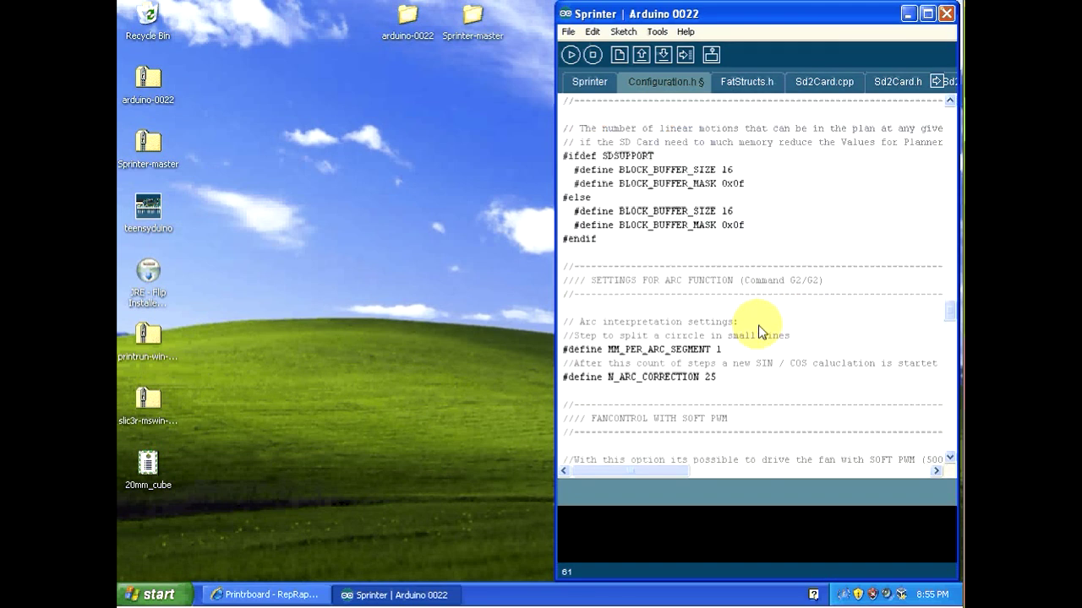
scroll(758, 331, down, 3)
scroll(758, 331, down, 6)
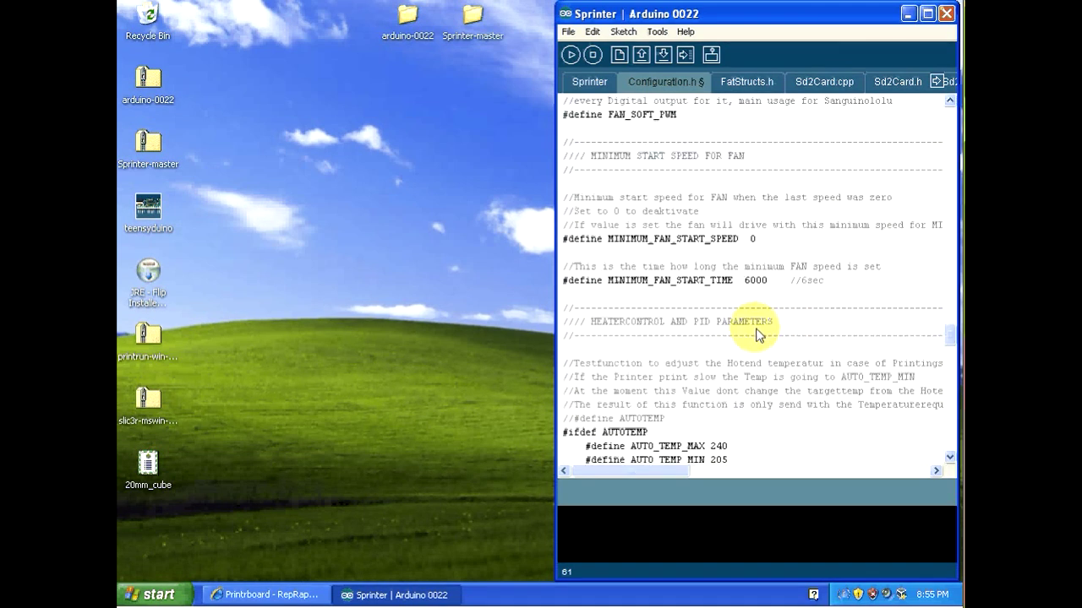
scroll(758, 335, down, 4)
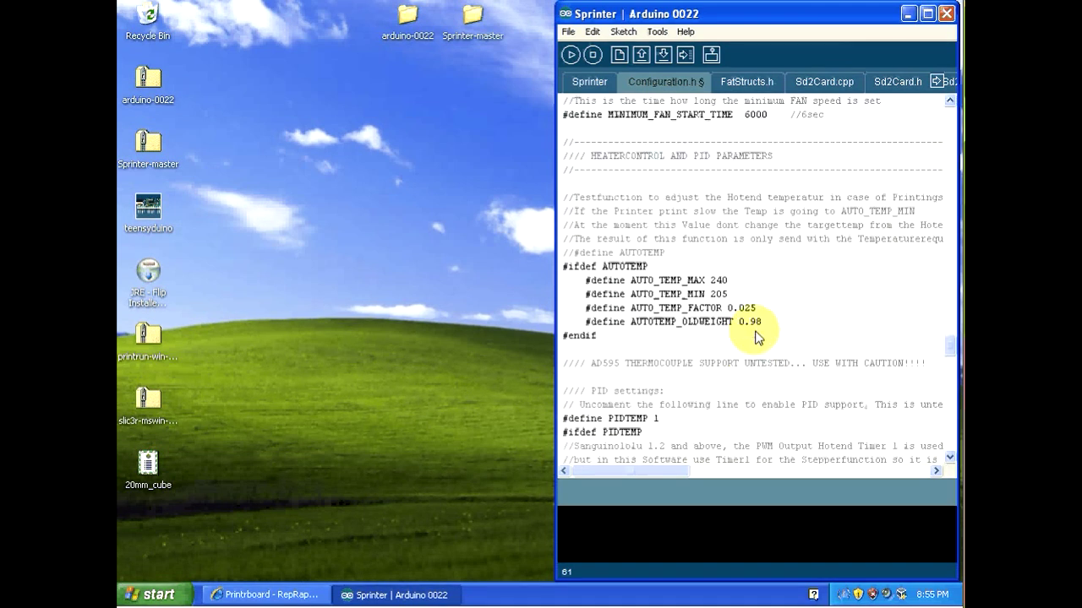
scroll(758, 337, down, 5)
scroll(756, 339, down, 5)
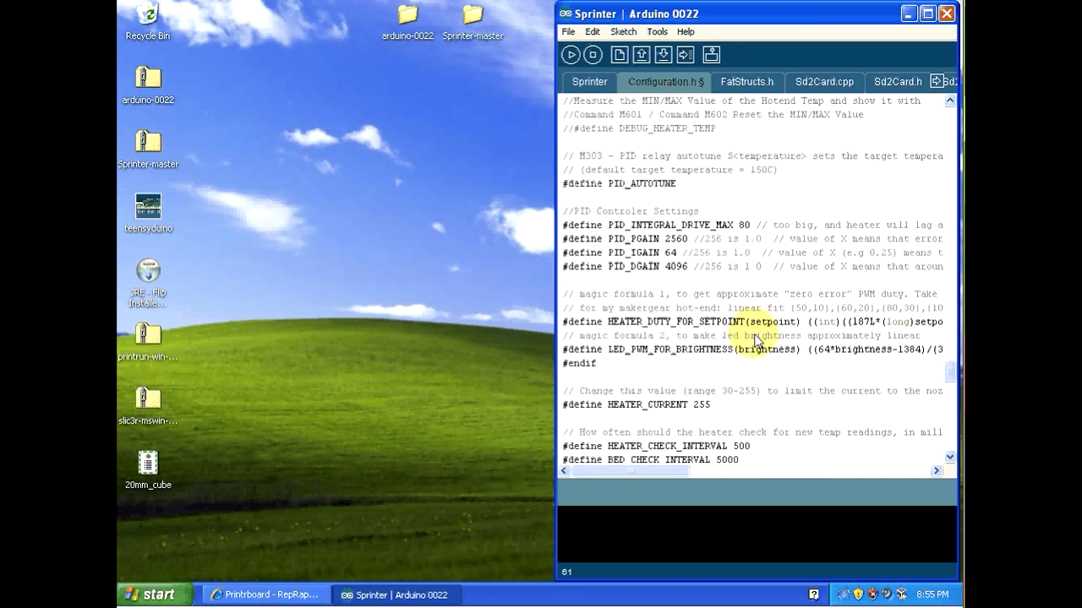
scroll(757, 339, down, 4)
scroll(756, 341, down, 4)
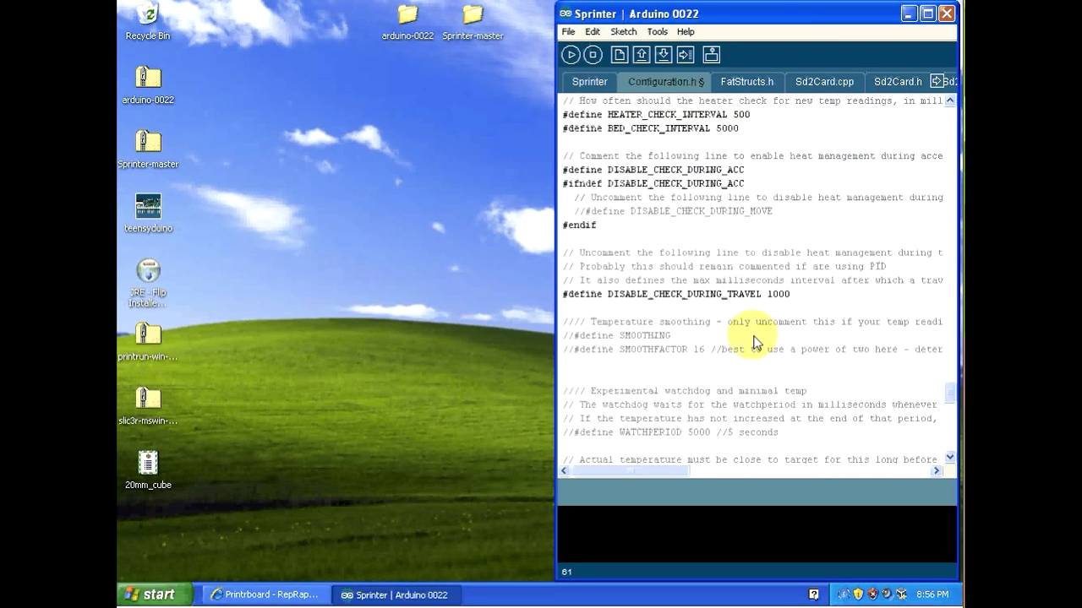
scroll(754, 338, down, 6)
scroll(755, 338, down, 1)
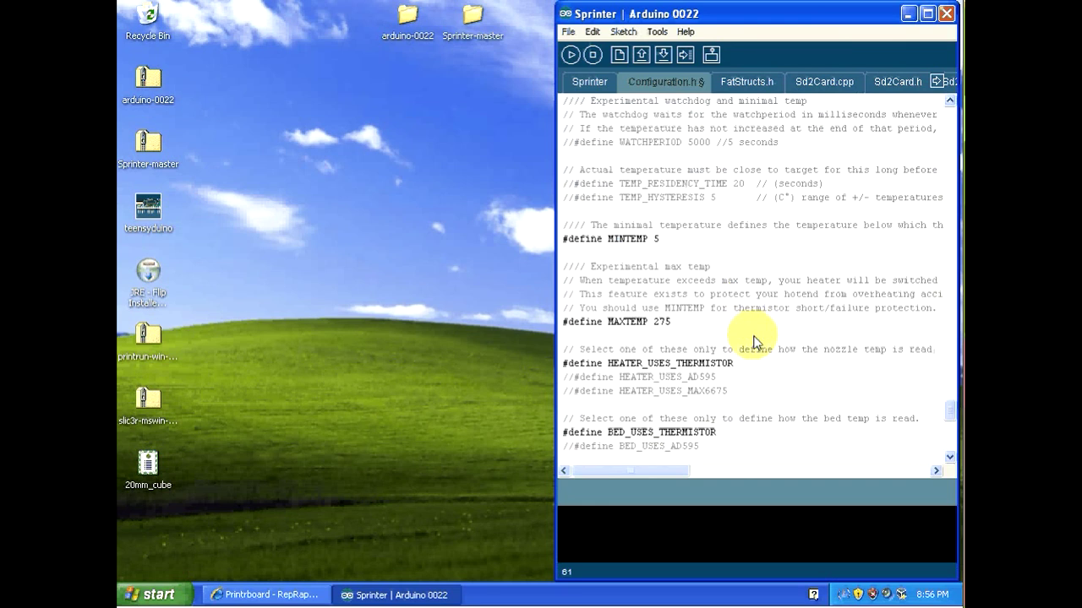
scroll(793, 333, down, 2)
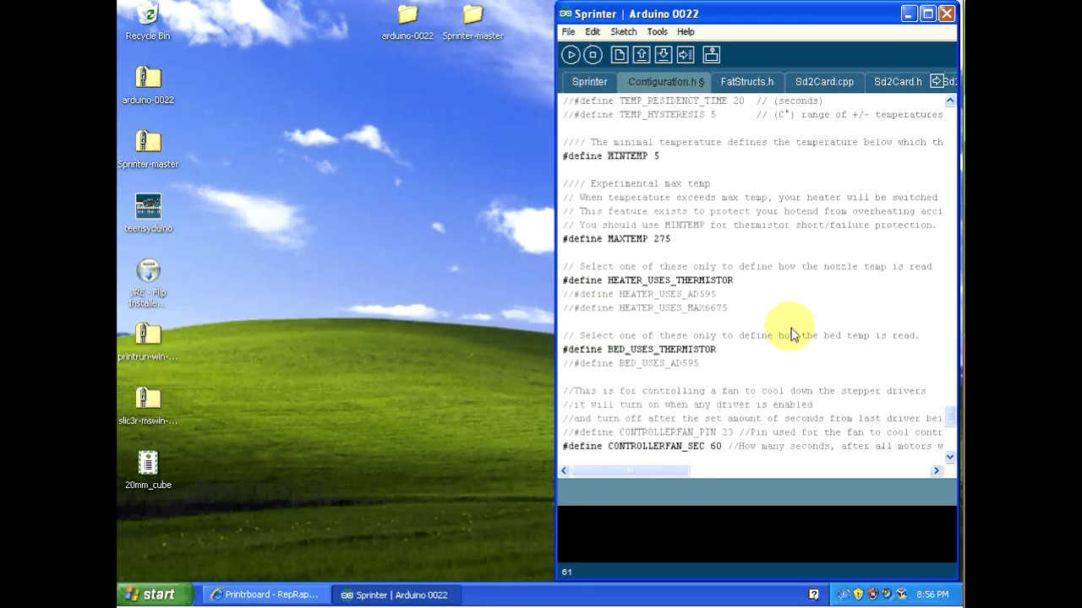
scroll(793, 333, down, 4)
scroll(787, 337, down, 4)
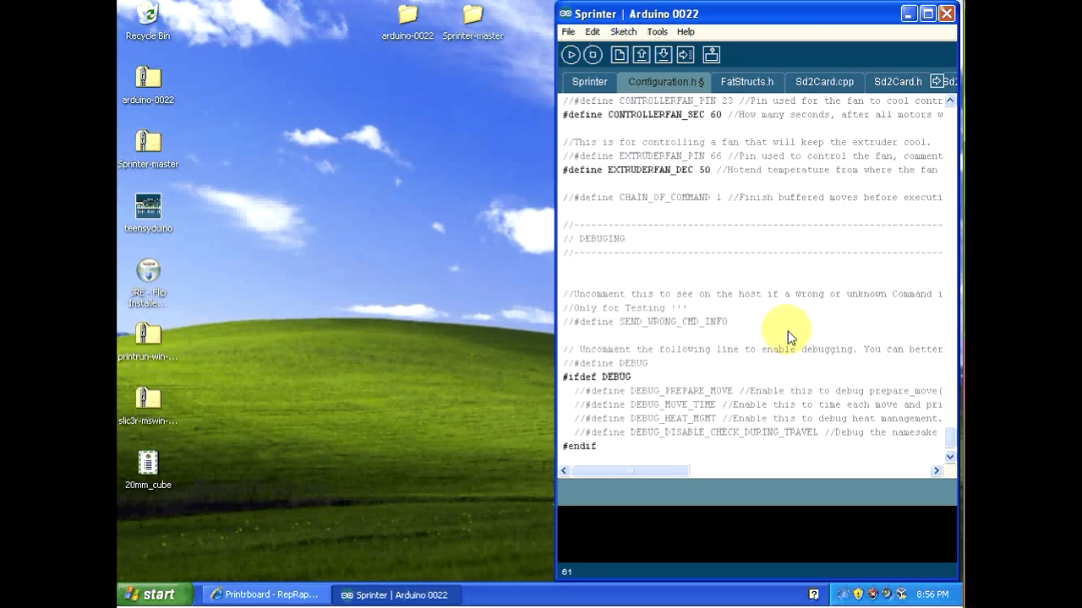
scroll(787, 337, down, 1)
Save the Sprinter sketch with the edited Configuration.h.
scroll(790, 336, up, 20)
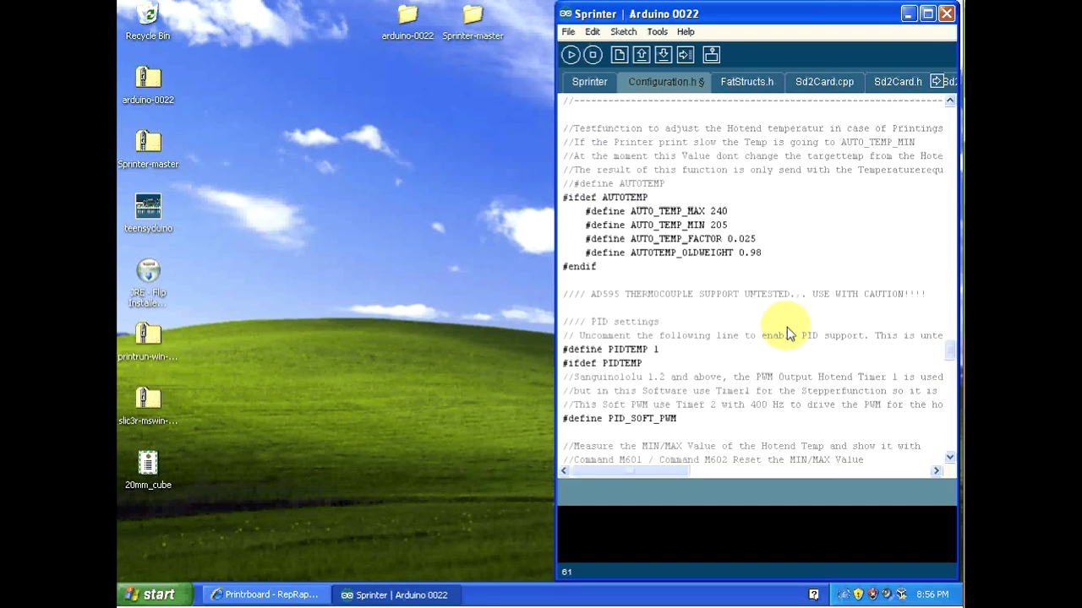
click(568, 31)
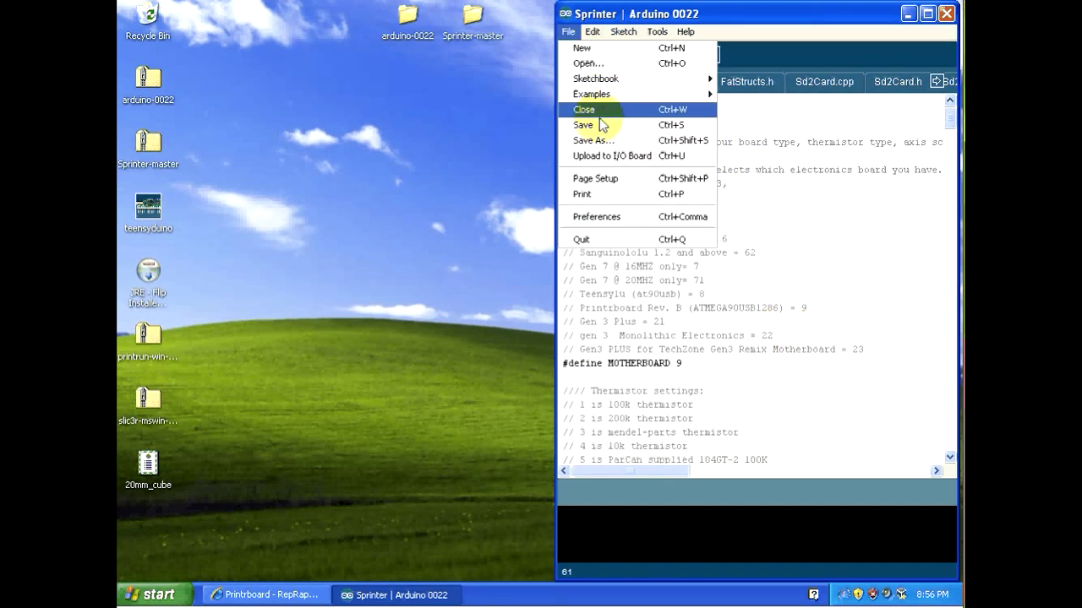
click(587, 124)
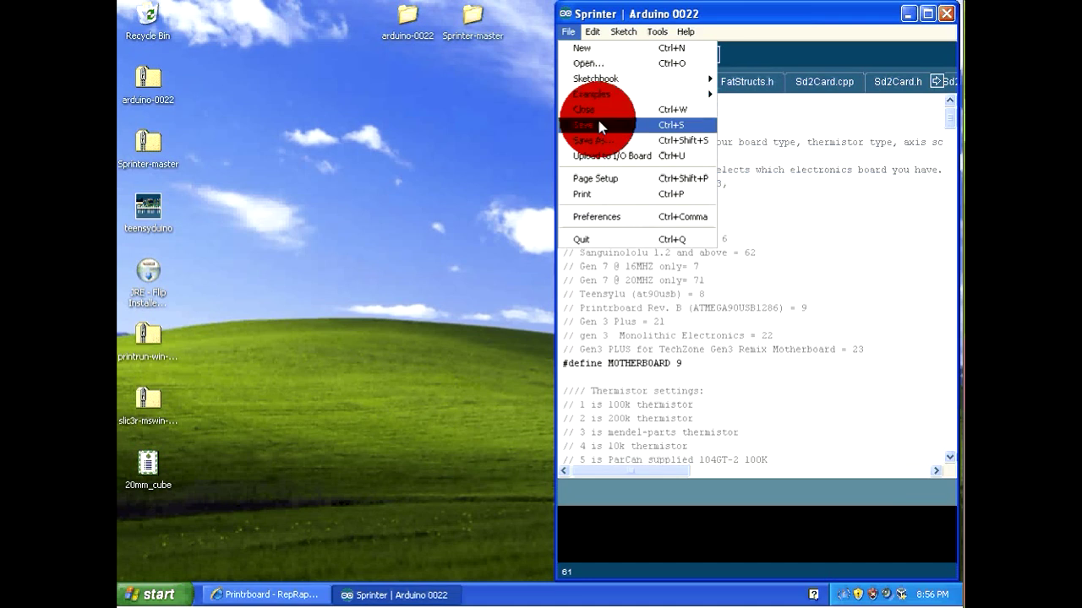
Open pins.h and go to the Printrboard Rev. B pin assignments under MOTHERBOARD == 9.
click(936, 82)
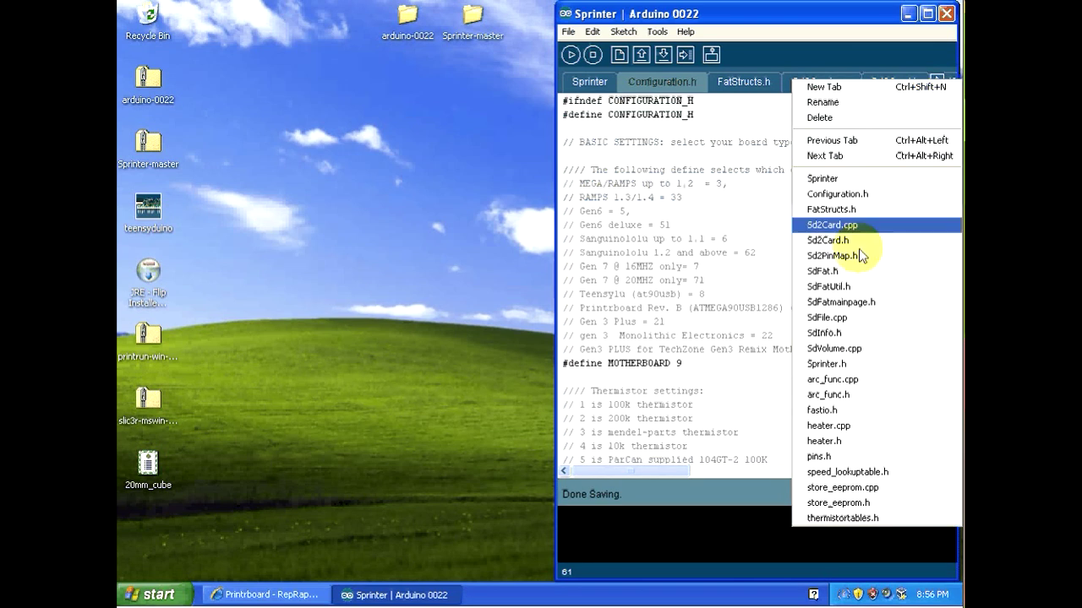
click(836, 460)
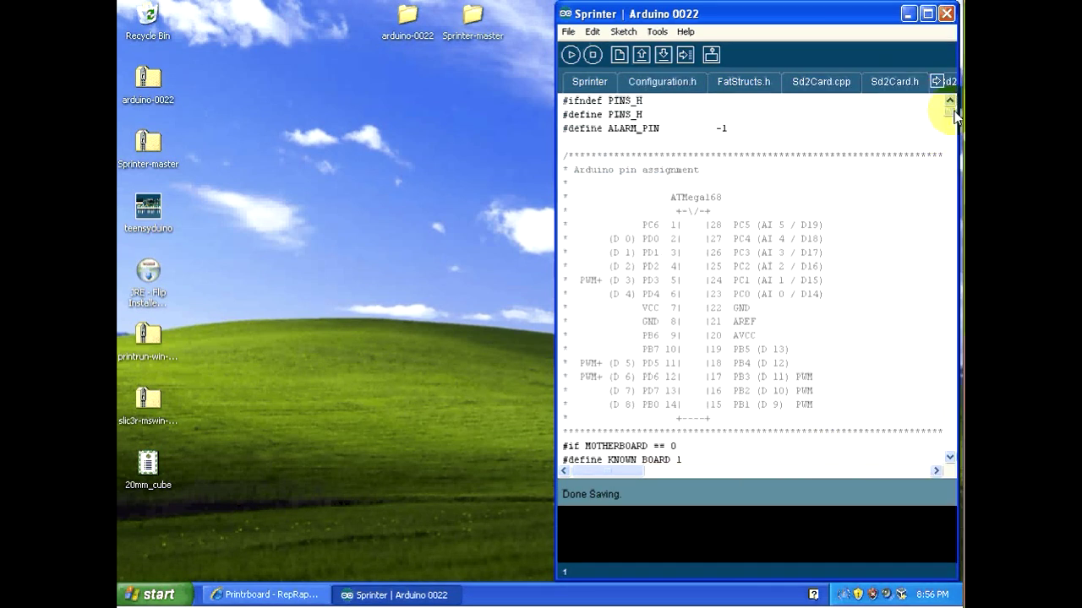
drag(953, 117, 949, 429)
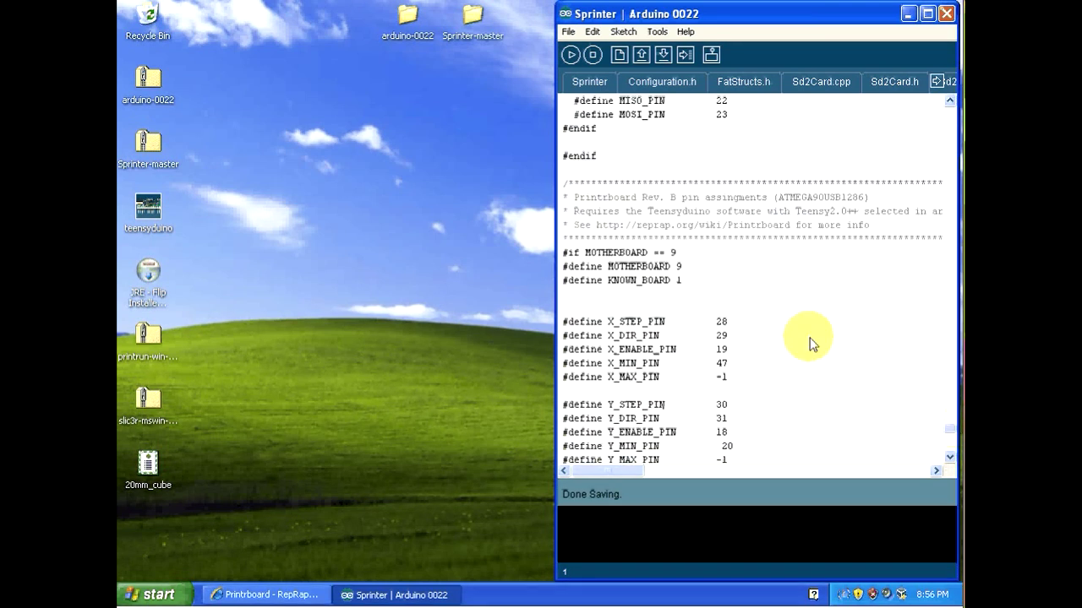
double_click(617, 252)
click(742, 279)
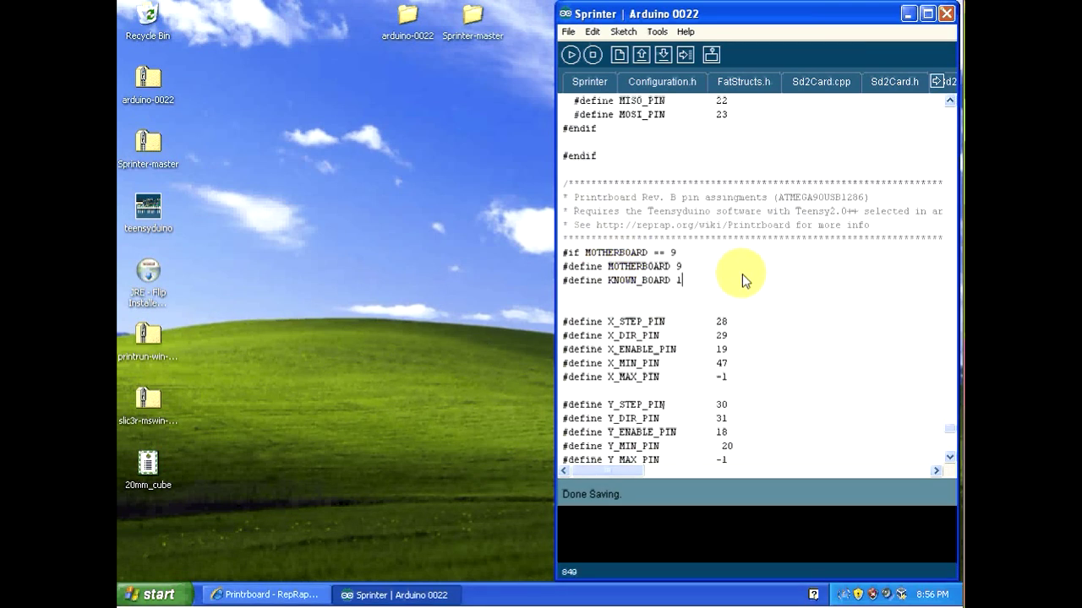
Set Y_MIN_PIN to 37 in the Printrboard Rev. B pin assignments.
scroll(753, 295, down, 1)
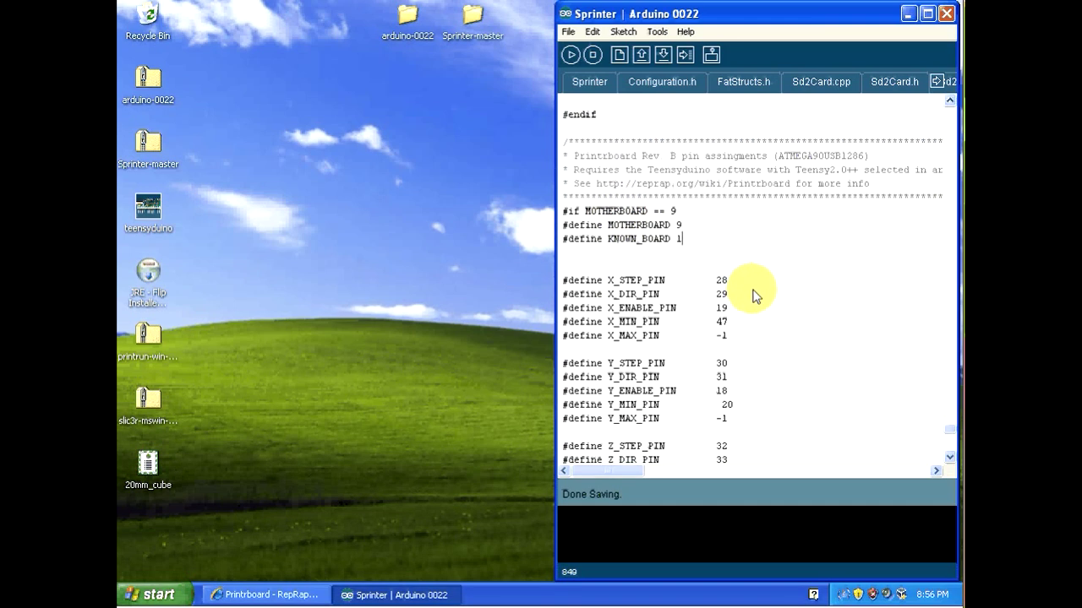
double_click(719, 407)
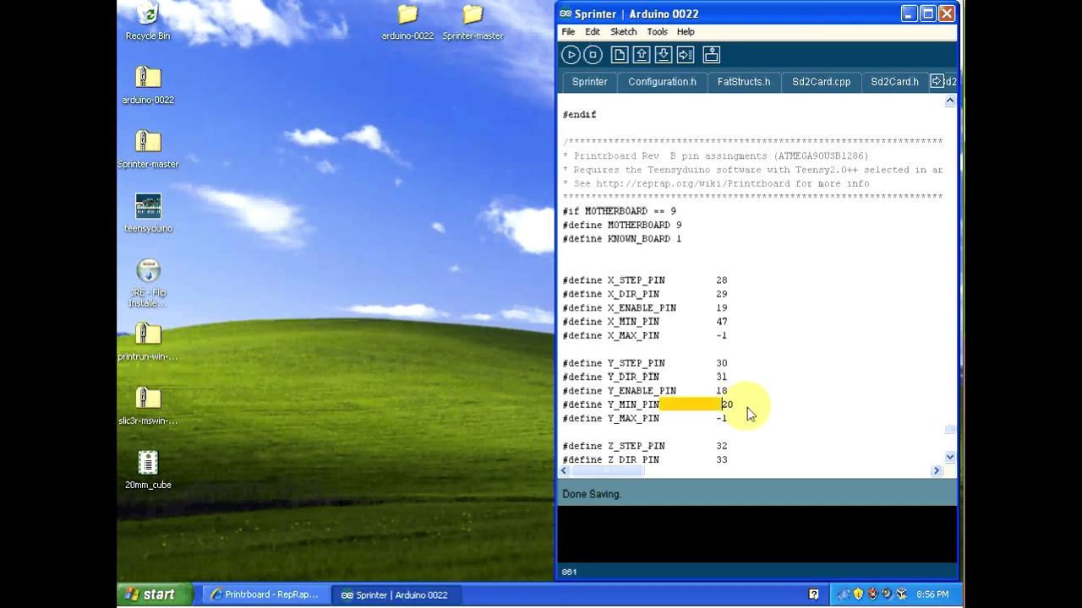
double_click(727, 405)
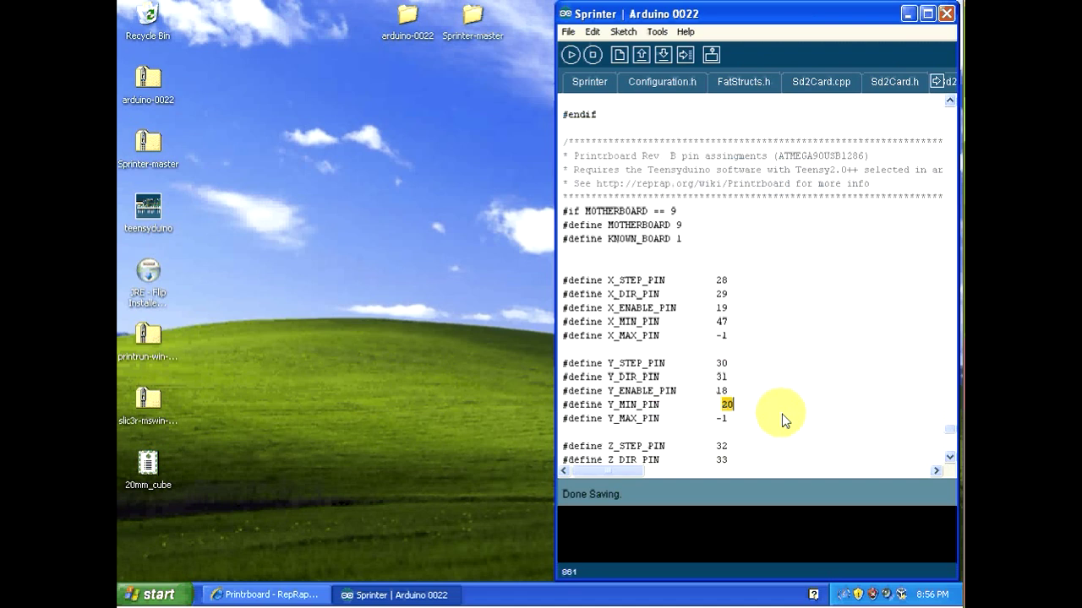
text(37)
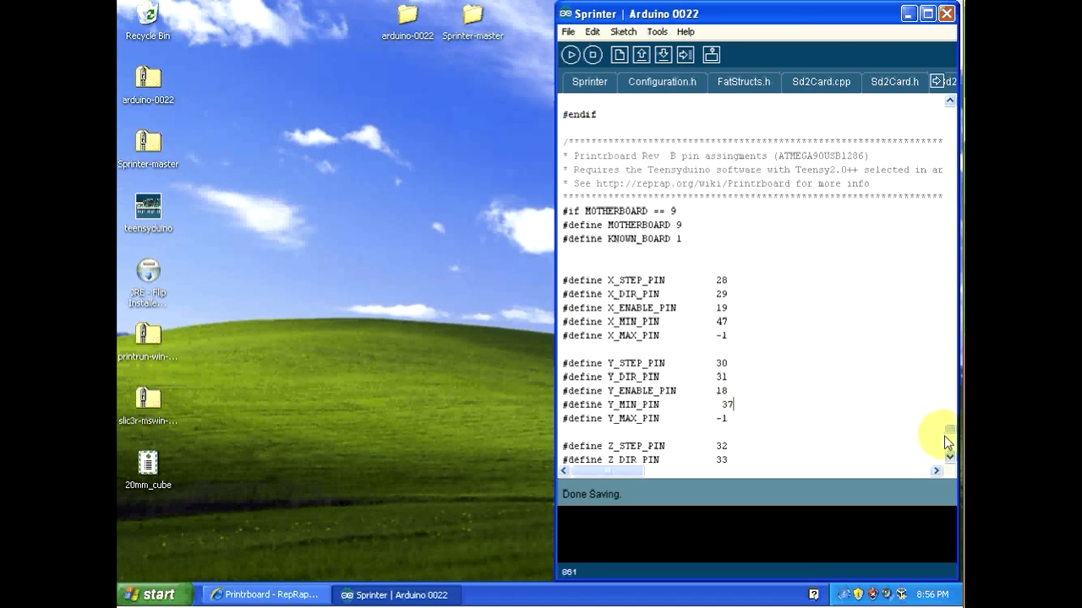
Review the other Printrboard pin definitions in pins.h and save the Sprinter sketch.
scroll(948, 440, down, 5)
scroll(955, 441, down, 1)
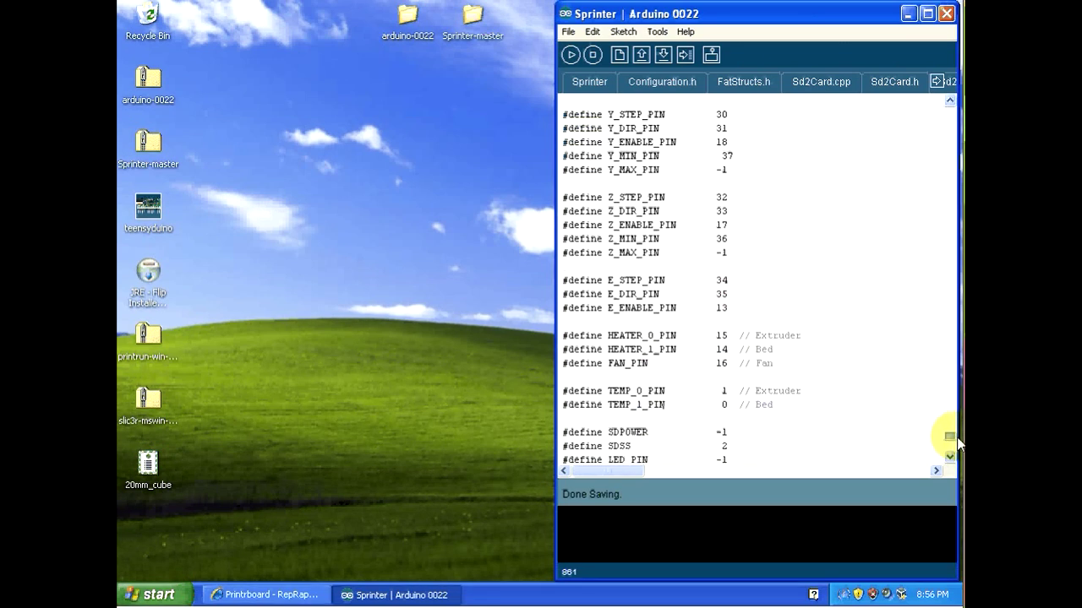
mouse_move(957, 438)
mouse_down()
mouse_move(957, 448)
mouse_move(960, 440)
mouse_up()
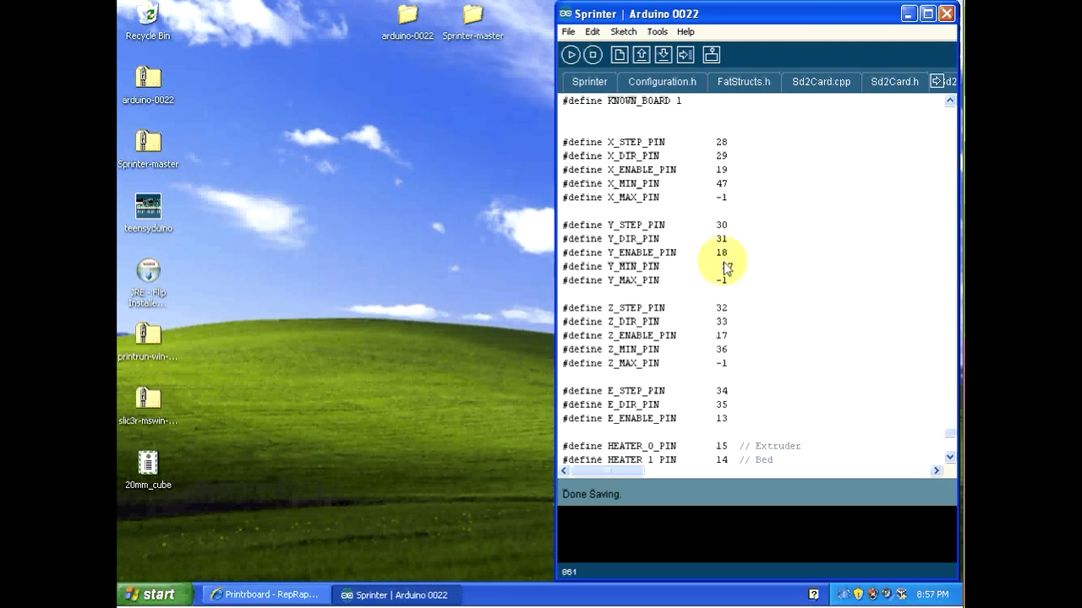
click(568, 32)
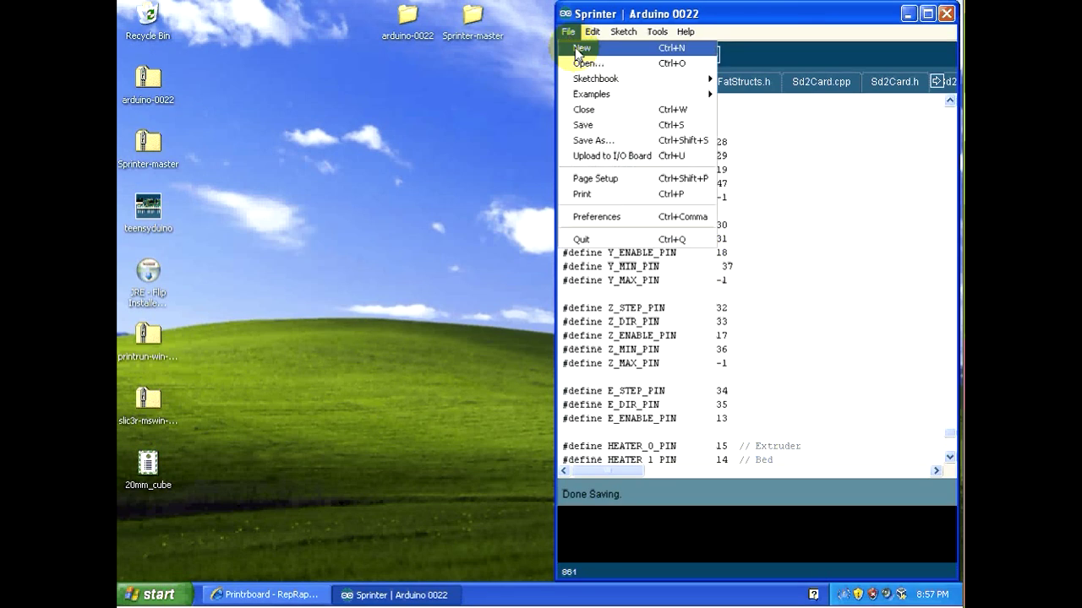
click(595, 126)
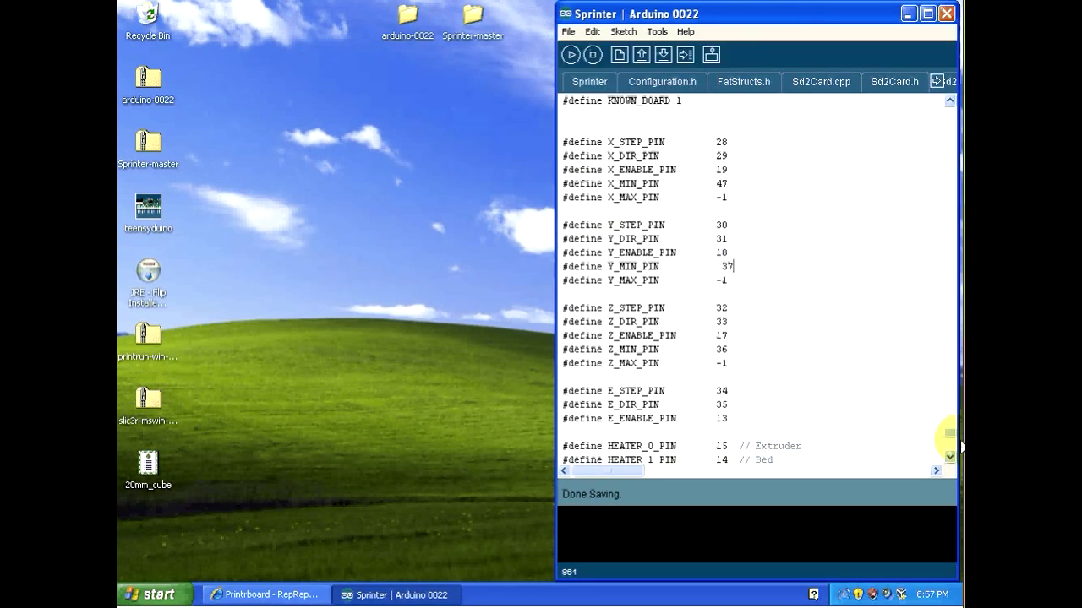
Check the board, USB type, CPU speed and keyboard layout selected for the Sprinter firmware.
click(951, 447)
scroll(953, 447, down, 6)
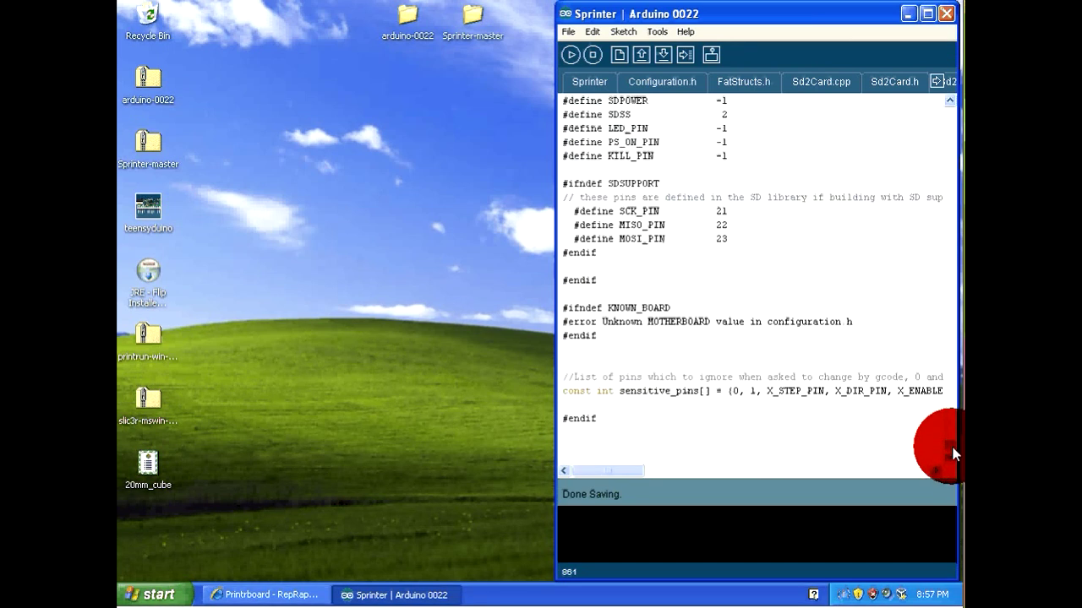
drag(953, 454, 949, 433)
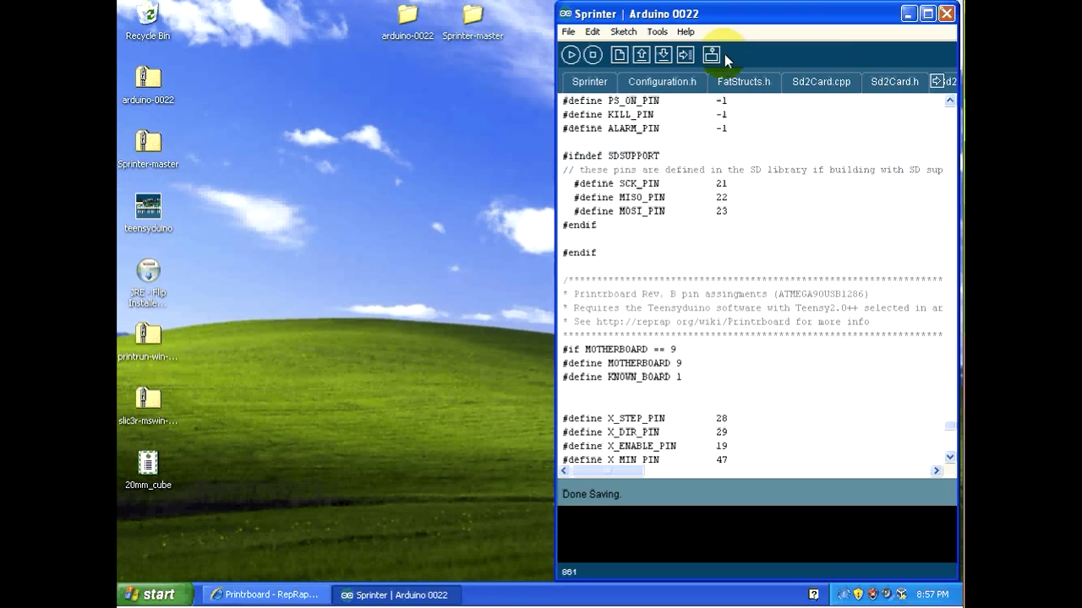
click(656, 31)
mouse_move(732, 123)
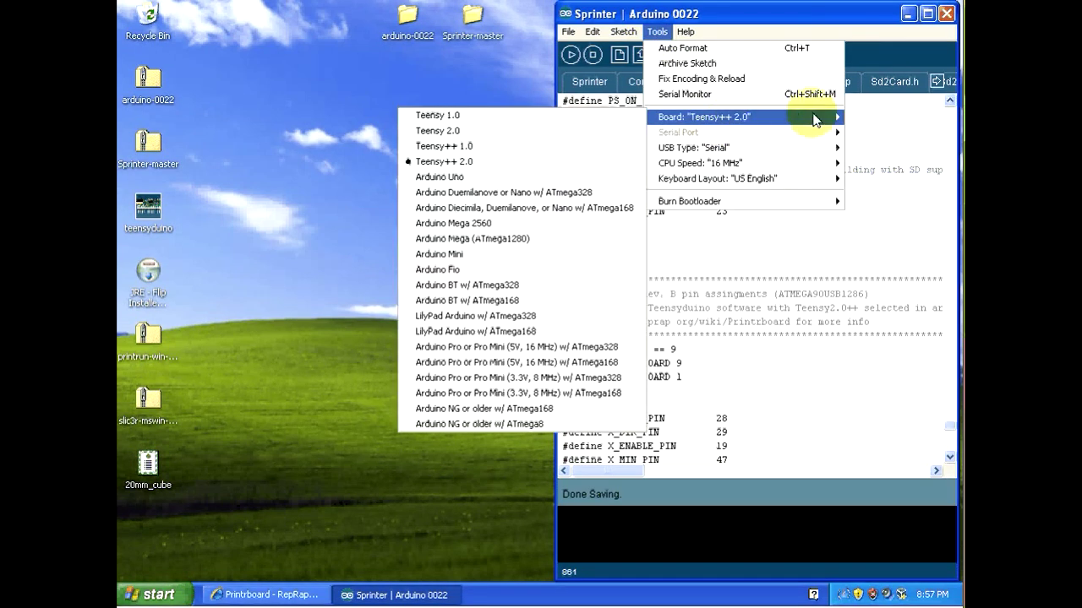
mouse_move(810, 149)
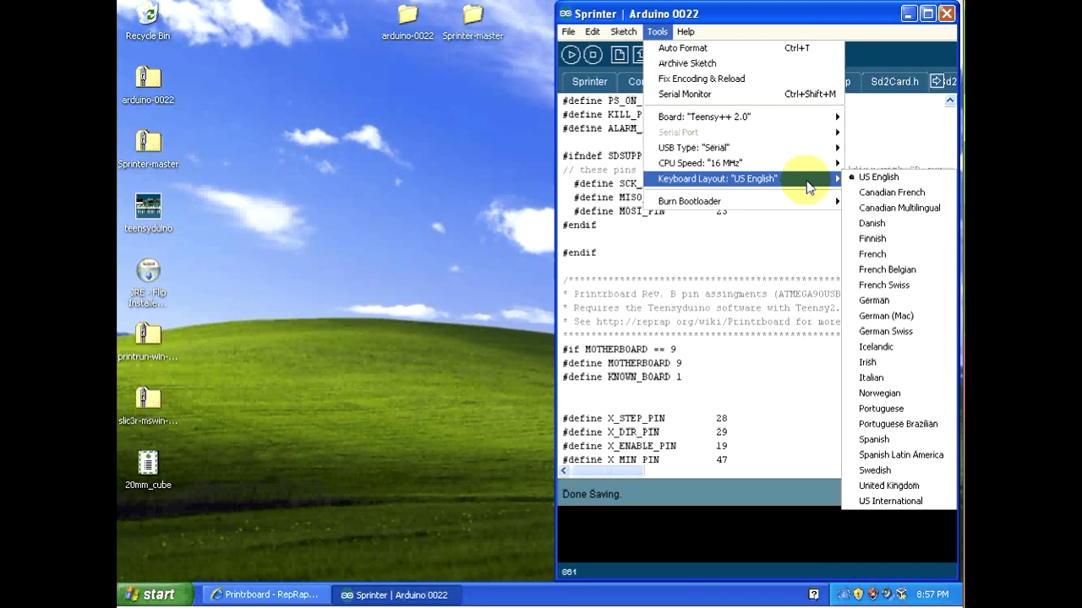
click(753, 24)
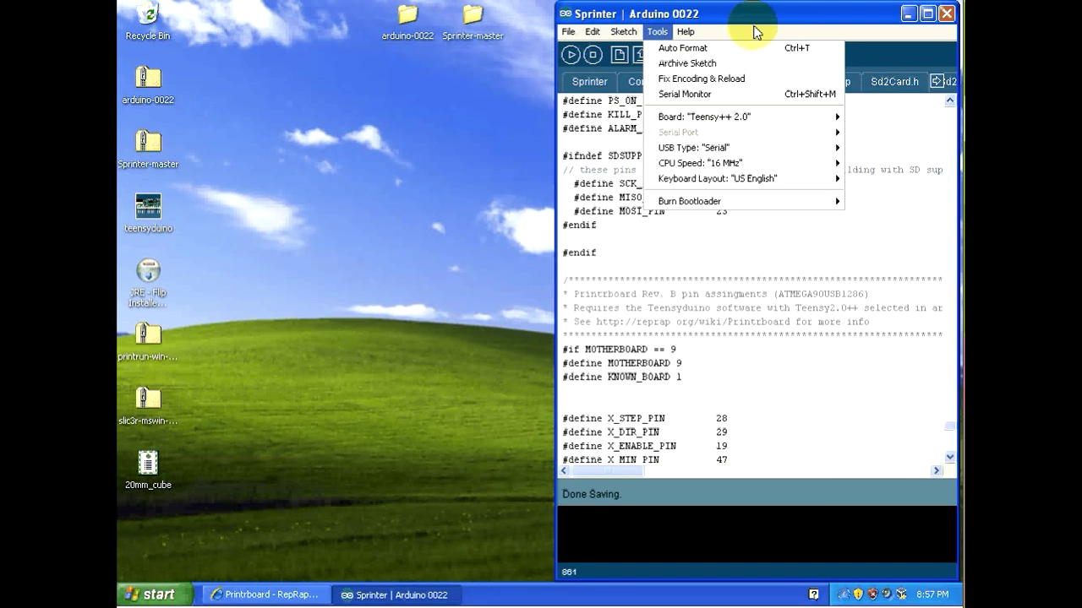
Compile the Sprinter sketch and dismiss the Teensy loader window.
click(568, 32)
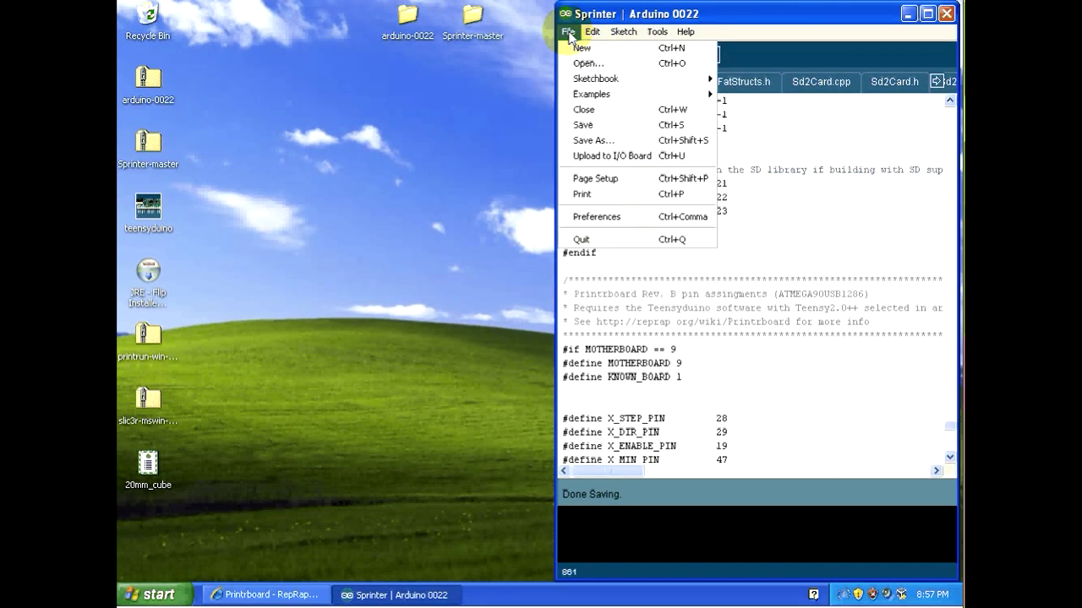
mouse_move(623, 33)
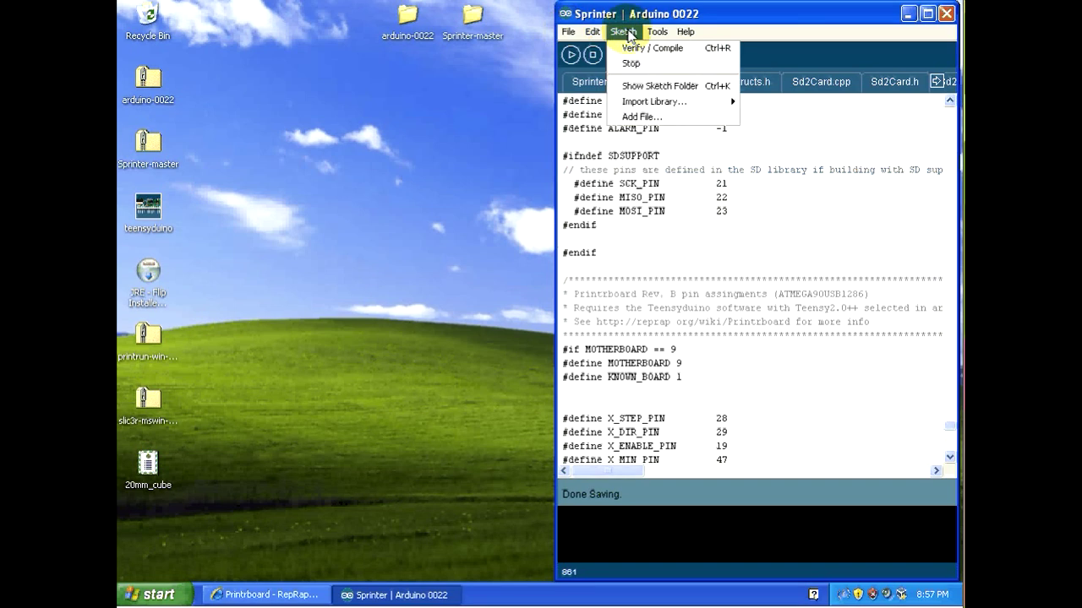
click(679, 51)
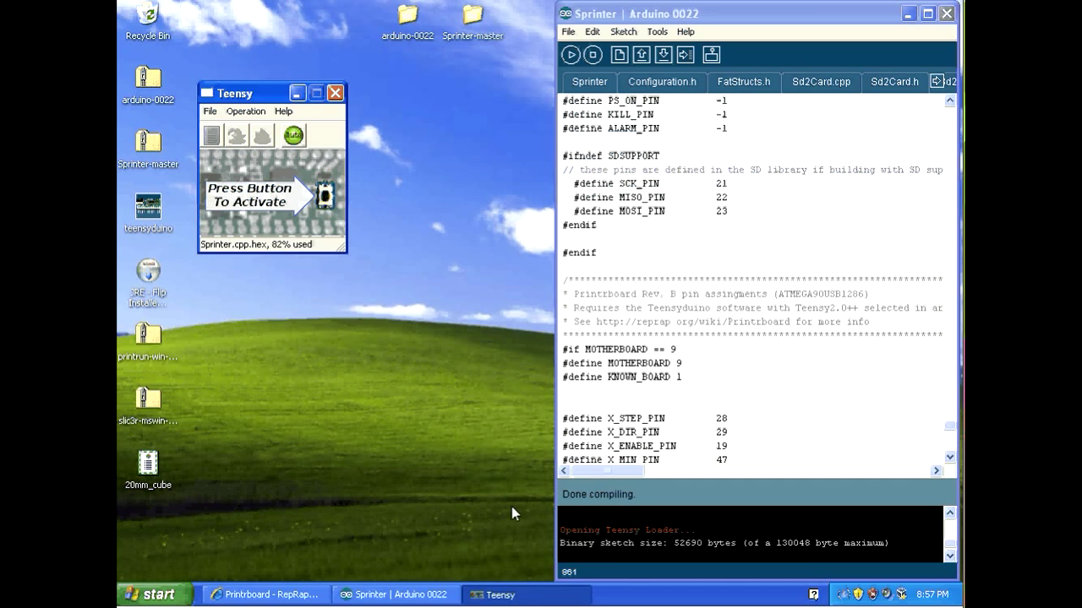
click(335, 93)
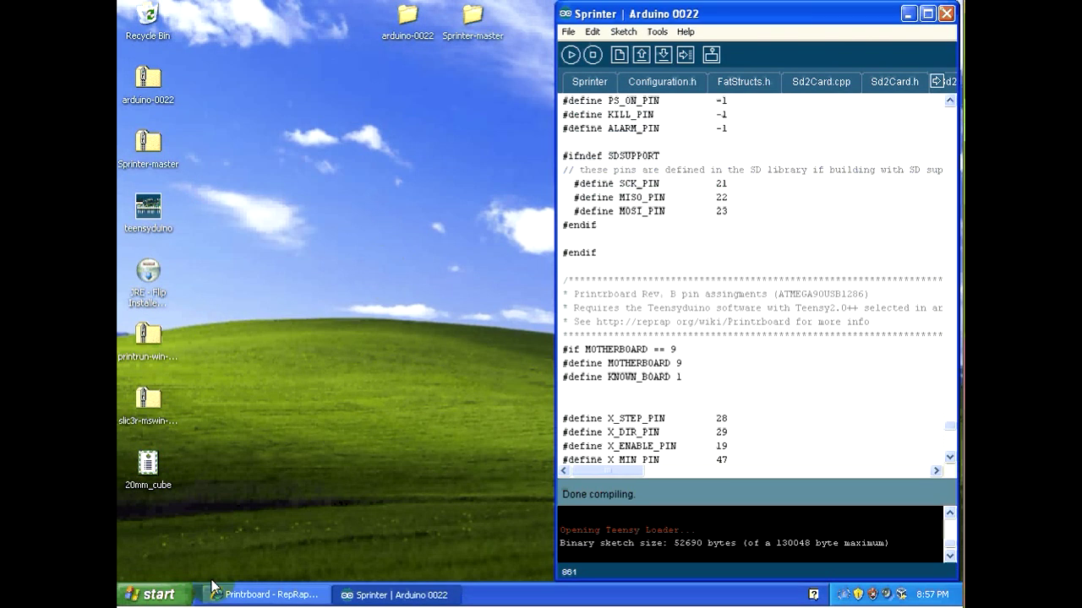
Open the Windows temporary files folder by running %temp%.
click(151, 595)
click(300, 518)
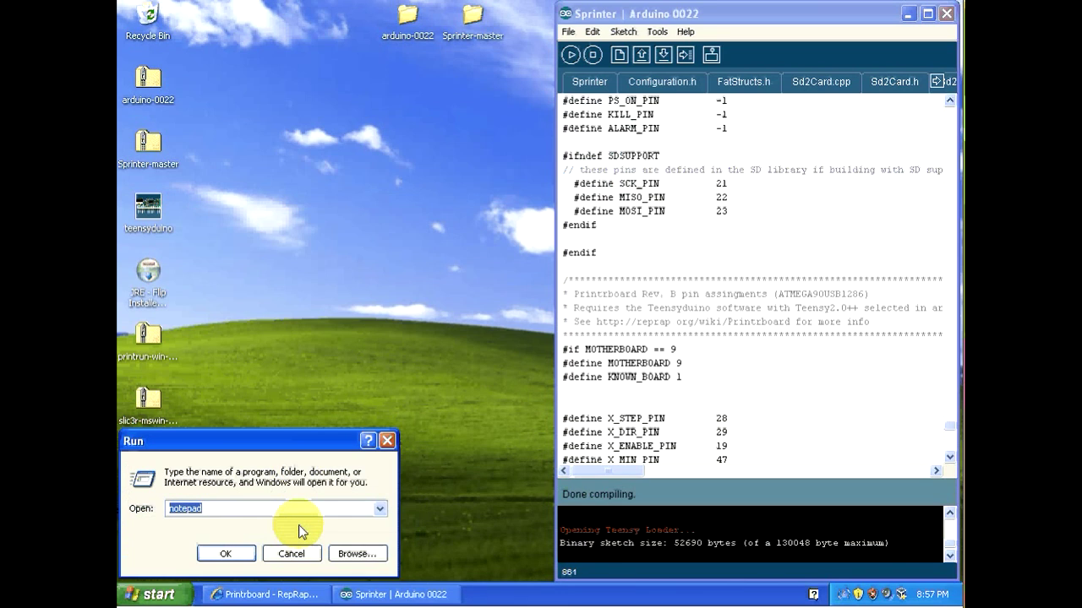
text(%kd)
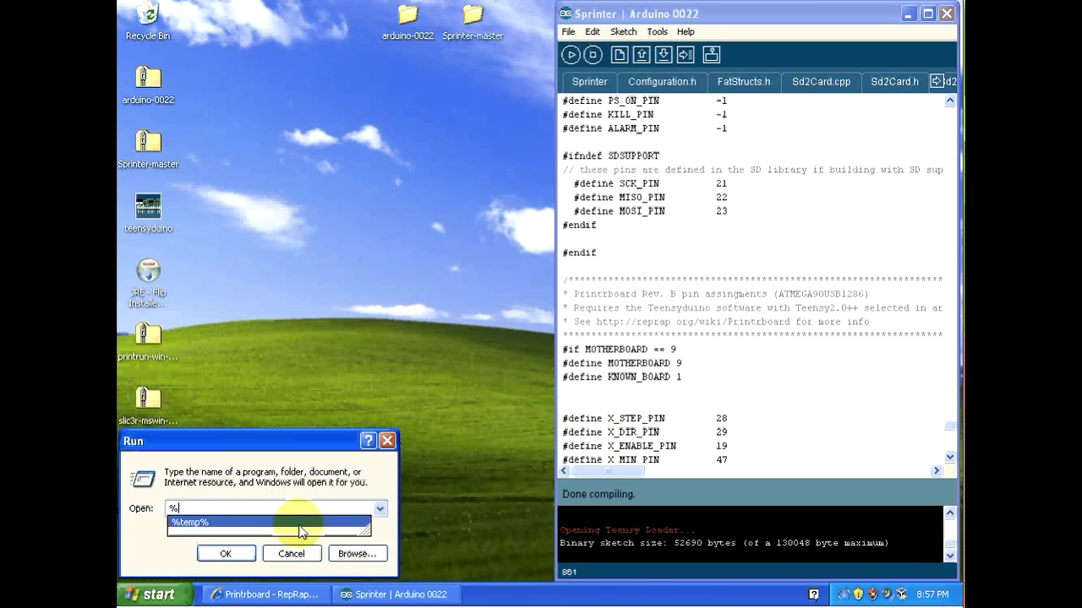
key(BackSpace)
key(BackSpace)
text(t)
key(BackSpace)
text(temp%)
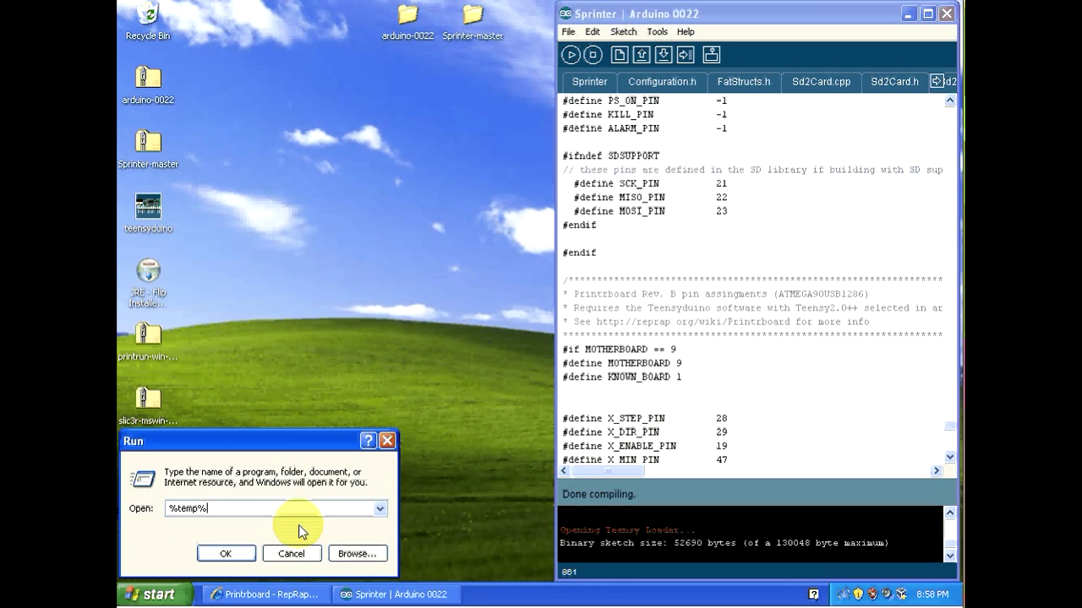
key(Return)
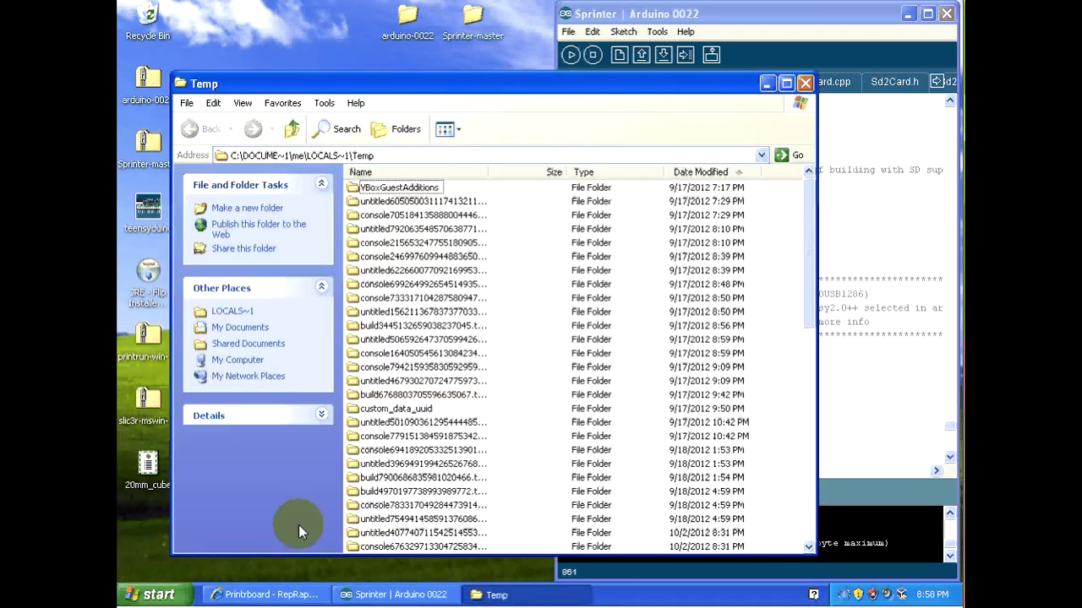
Sort the Temp folder newest first, move the latest build folder to the desktop, and clear the open windows out of view.
click(715, 174)
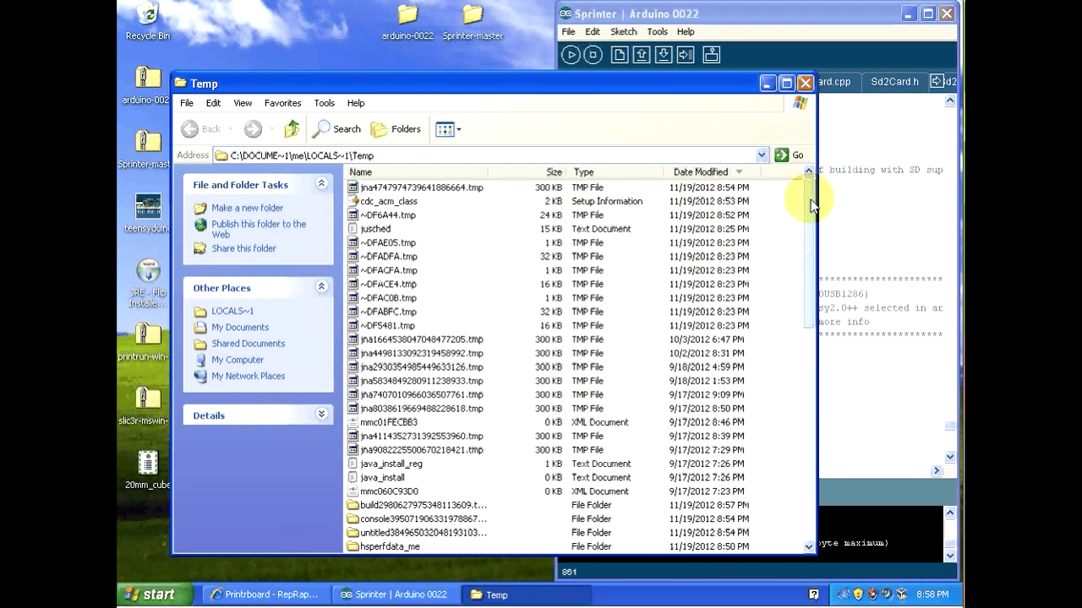
click(424, 507)
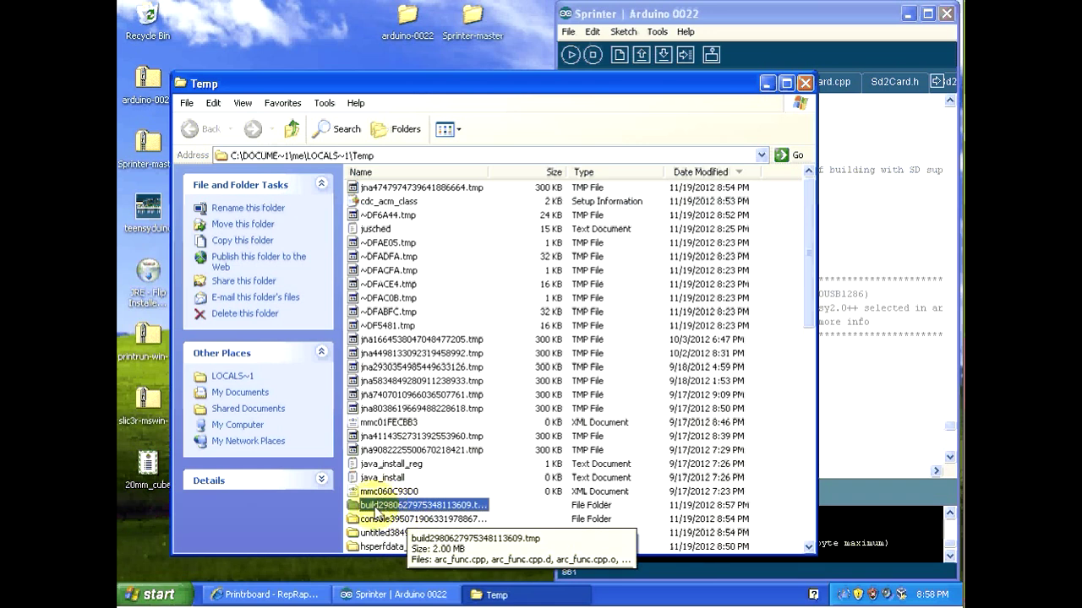
drag(382, 507, 301, 24)
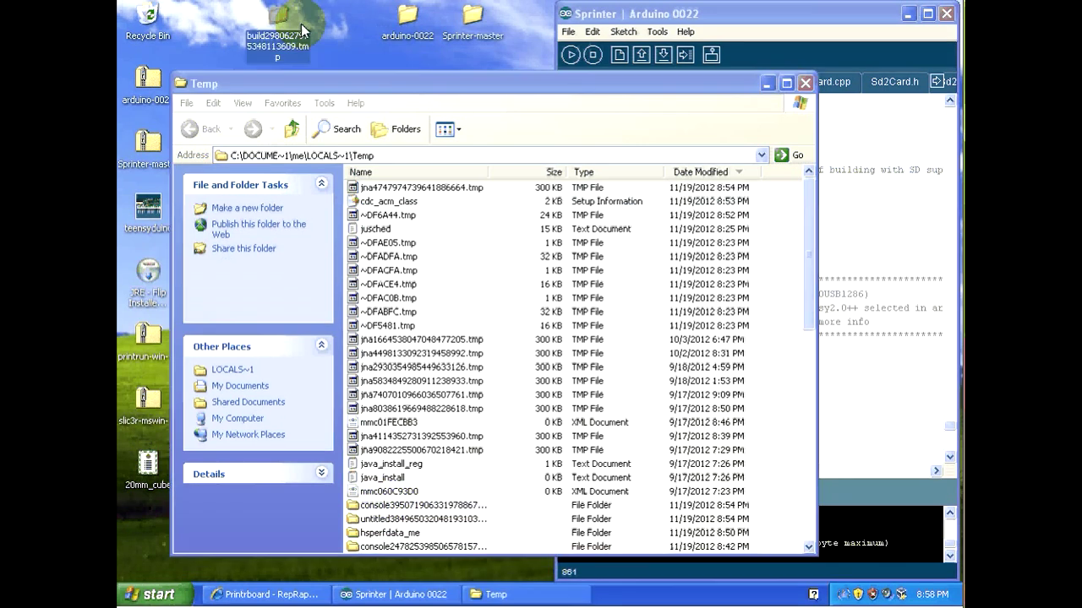
click(805, 85)
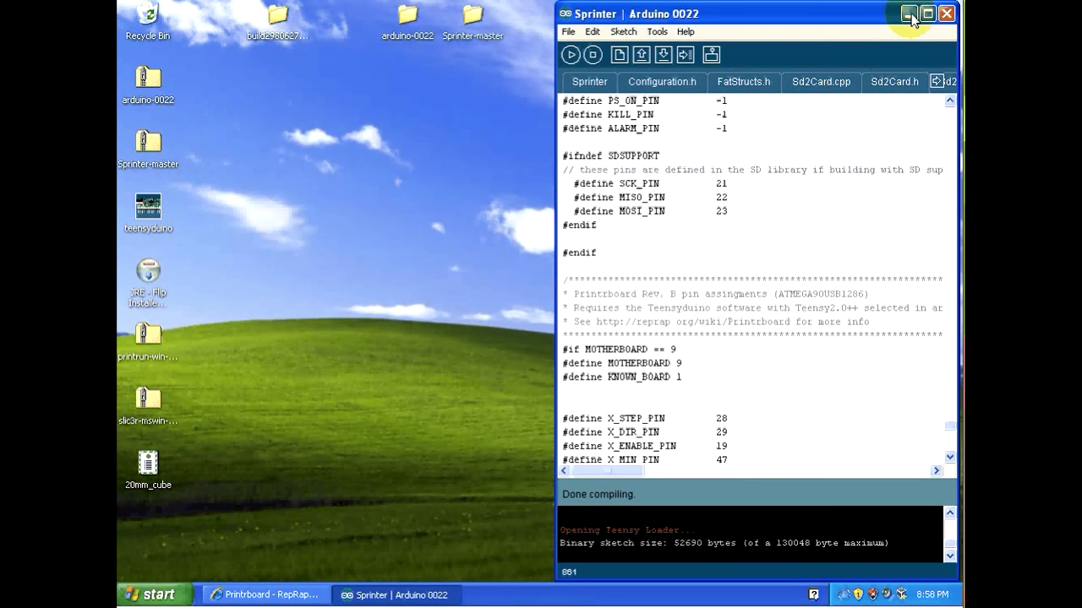
click(910, 14)
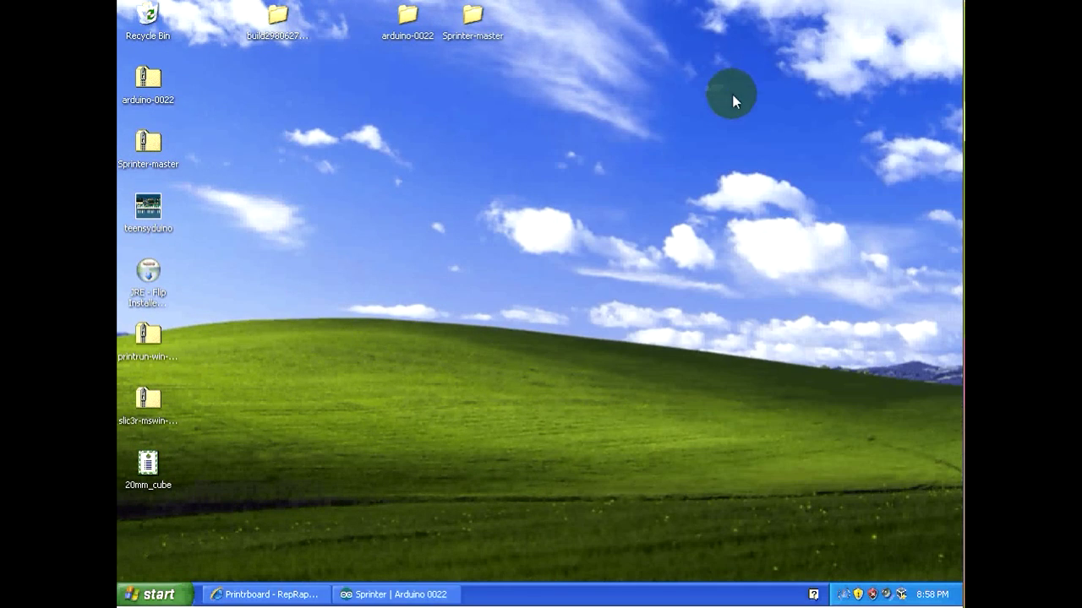
double_click(149, 272)
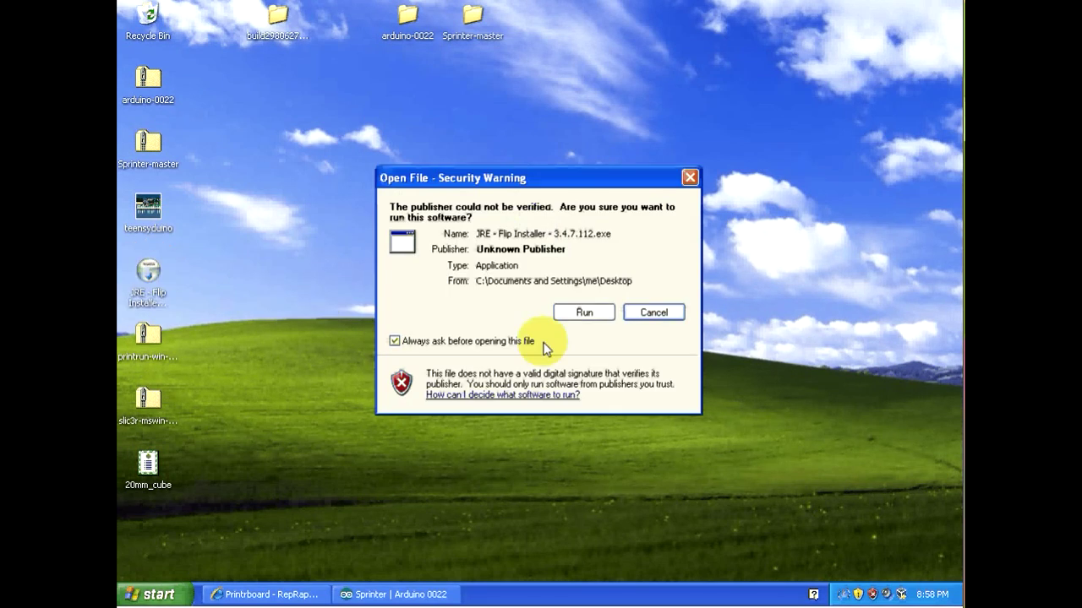
click(583, 311)
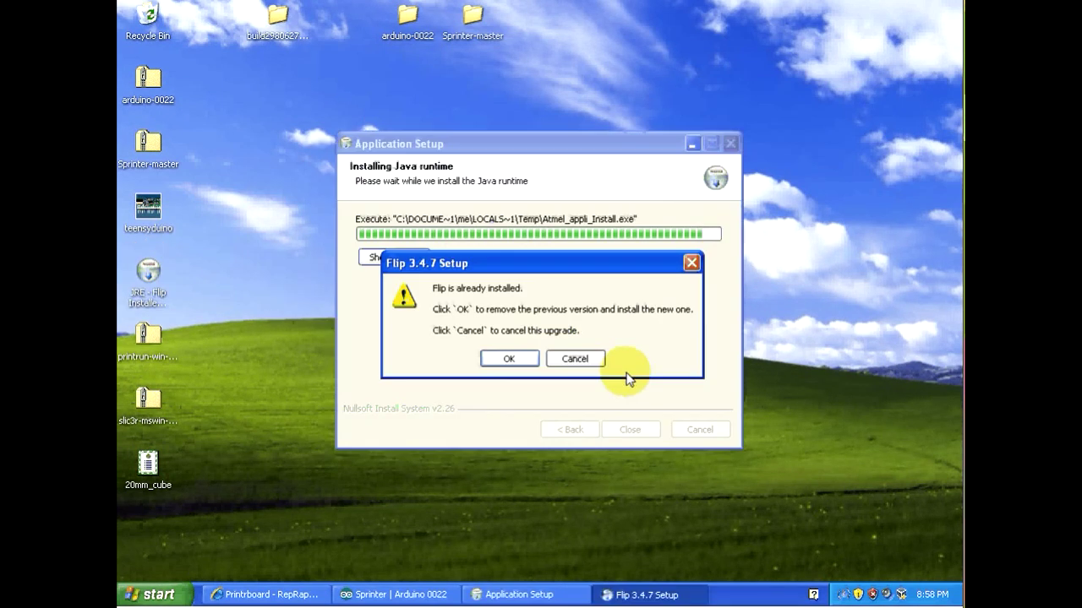
click(507, 358)
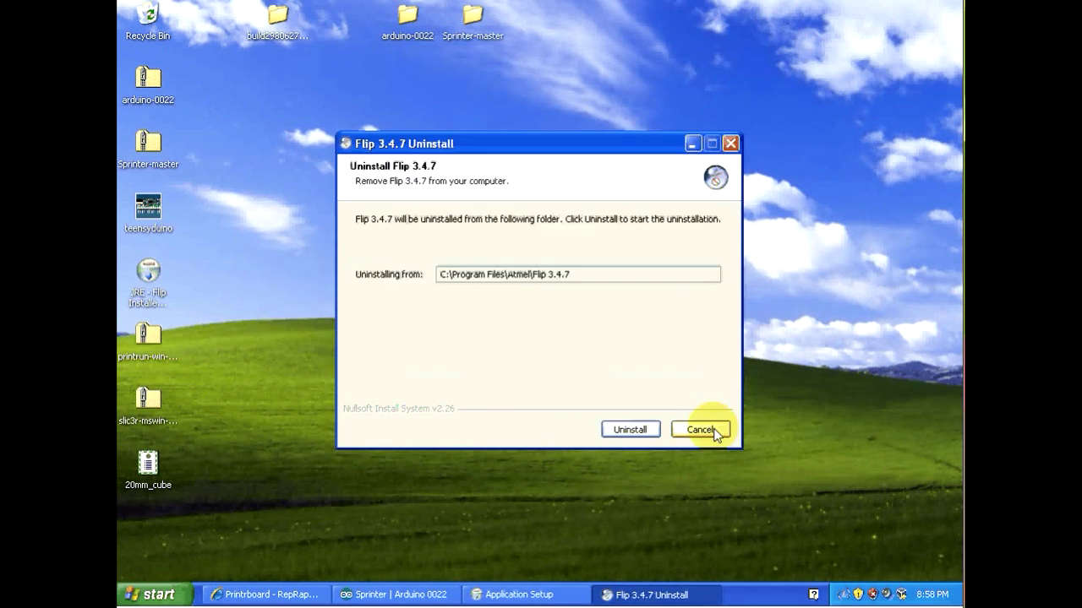
click(700, 430)
click(553, 344)
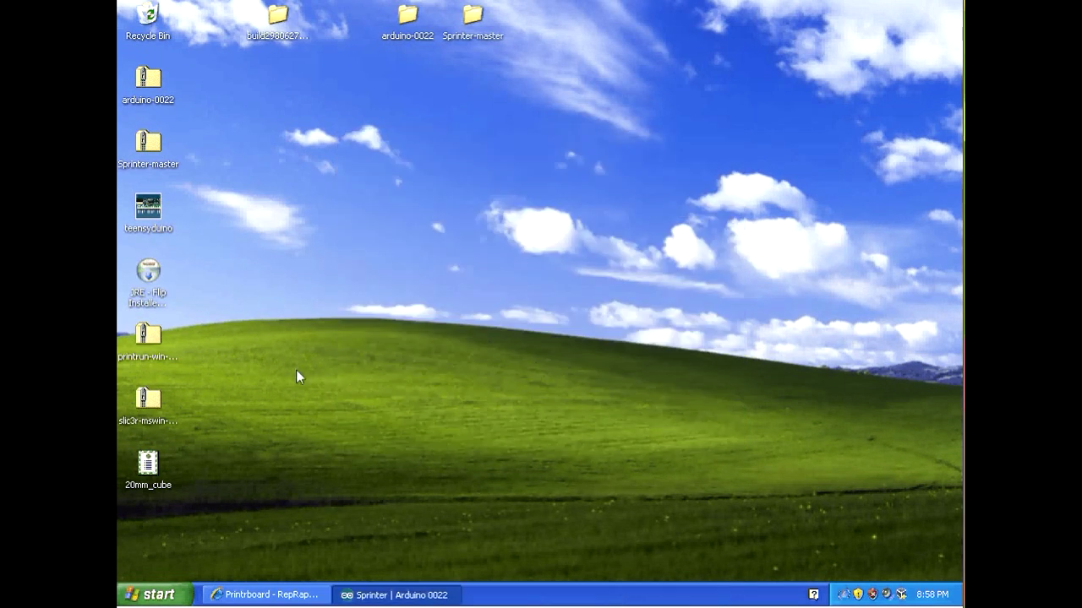
Launch Flip 3.4.7 from the installed programs and move its window clear of the desktop files.
click(156, 595)
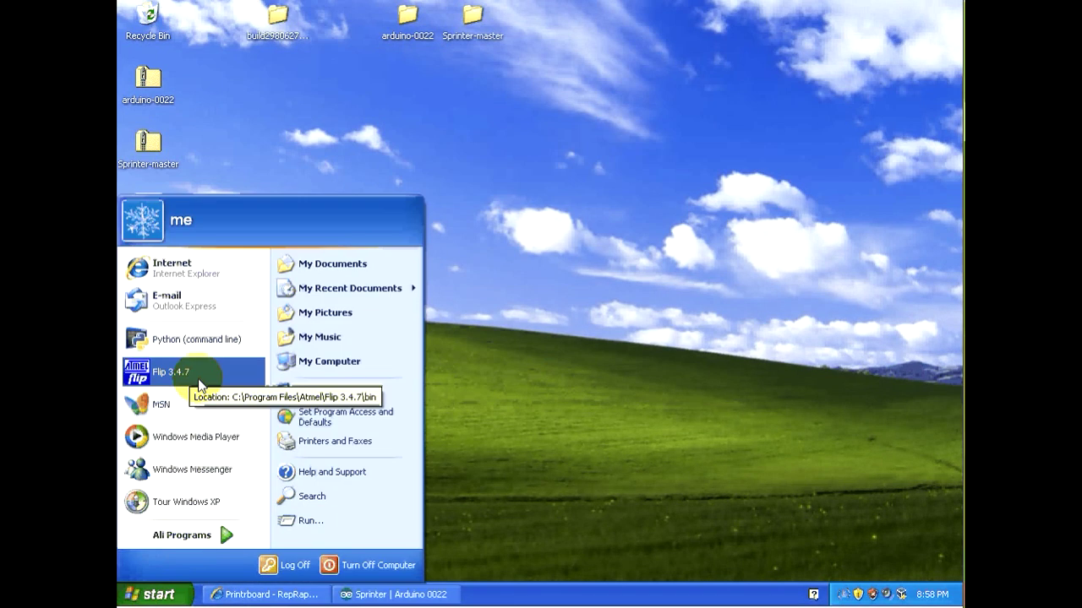
click(193, 537)
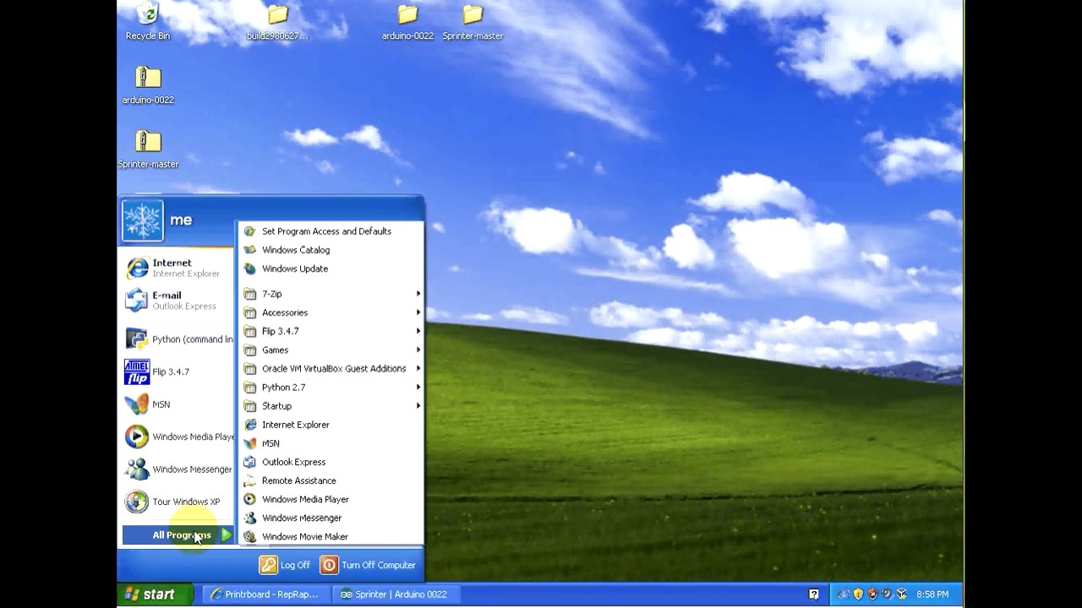
mouse_move(328, 331)
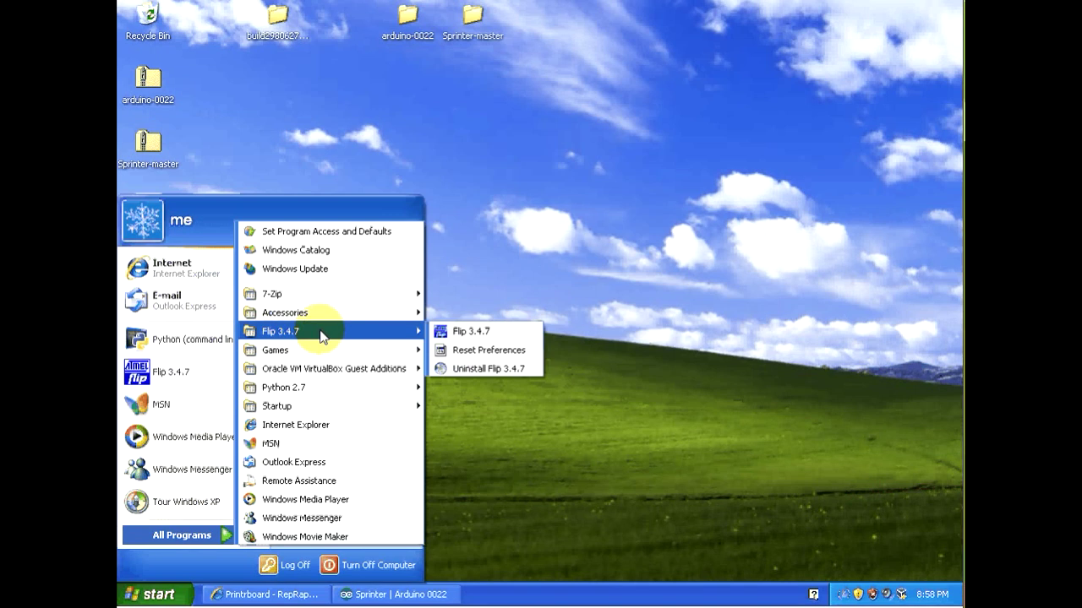
click(478, 333)
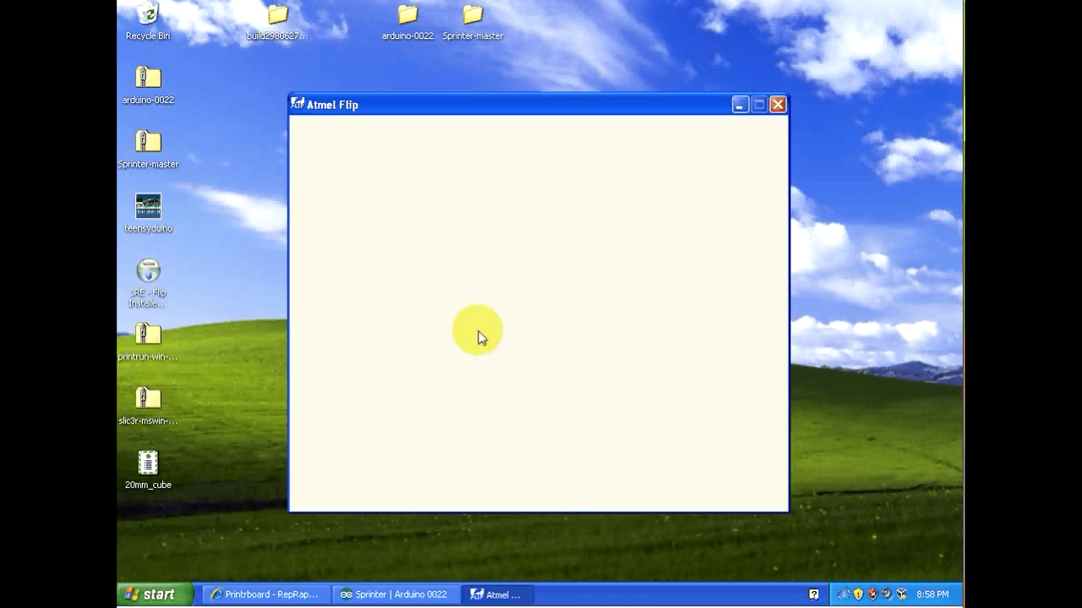
drag(533, 106, 688, 32)
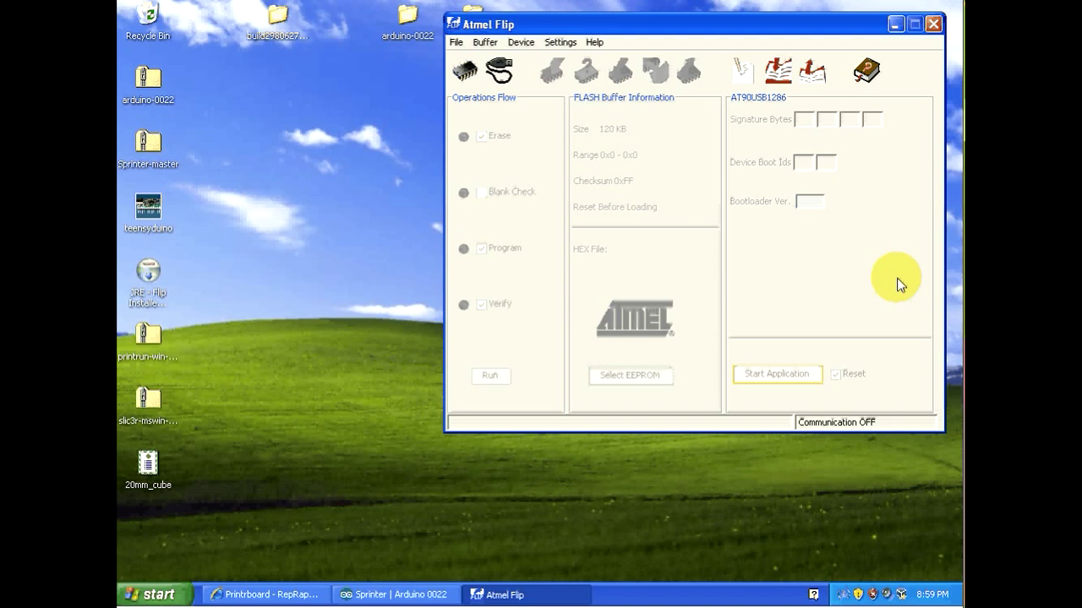
Check which USB devices are attached to the virtual machine.
click(217, 4)
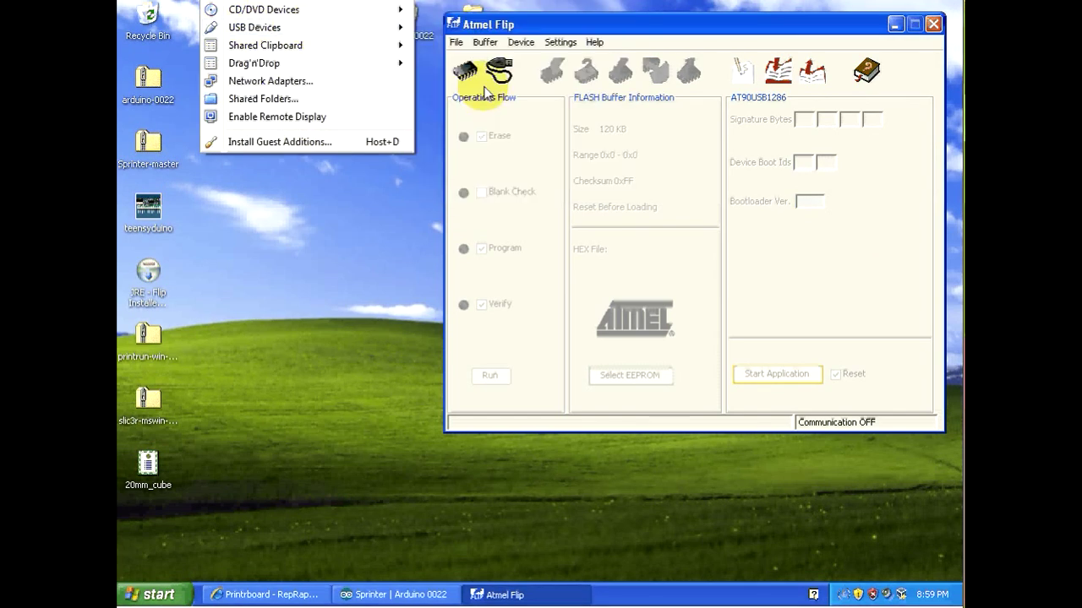
mouse_move(339, 35)
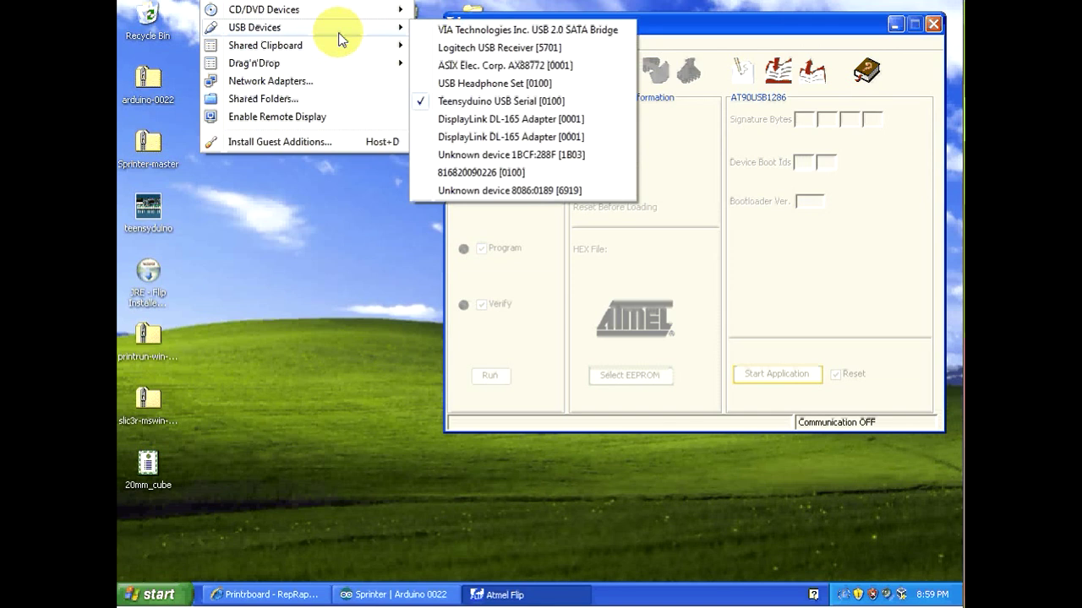
key(Escape)
key(Escape)
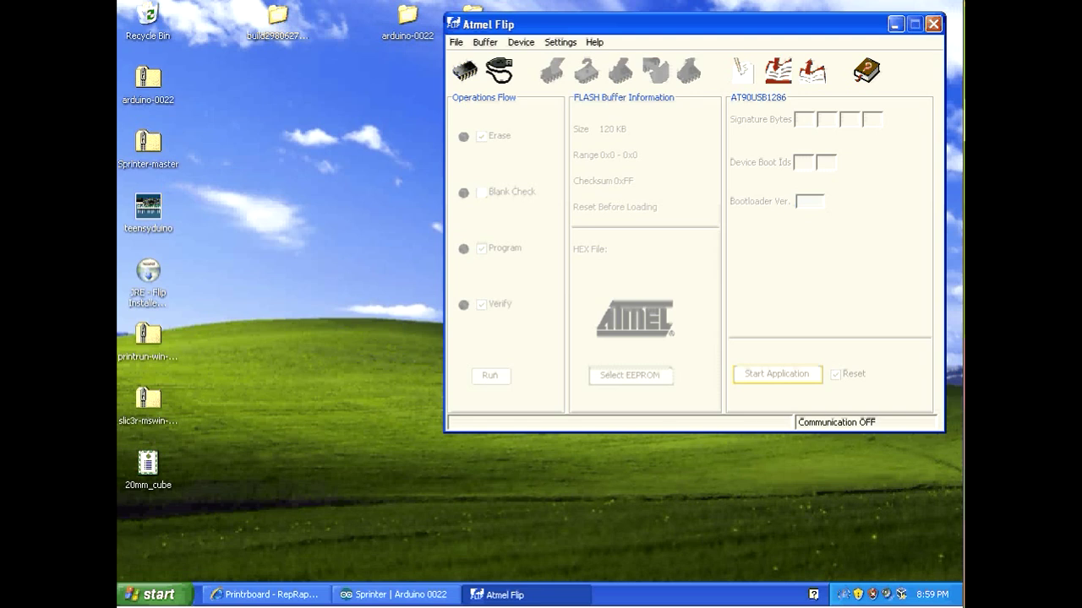
Select AT90USB1286 as the target device in Flip.
click(464, 72)
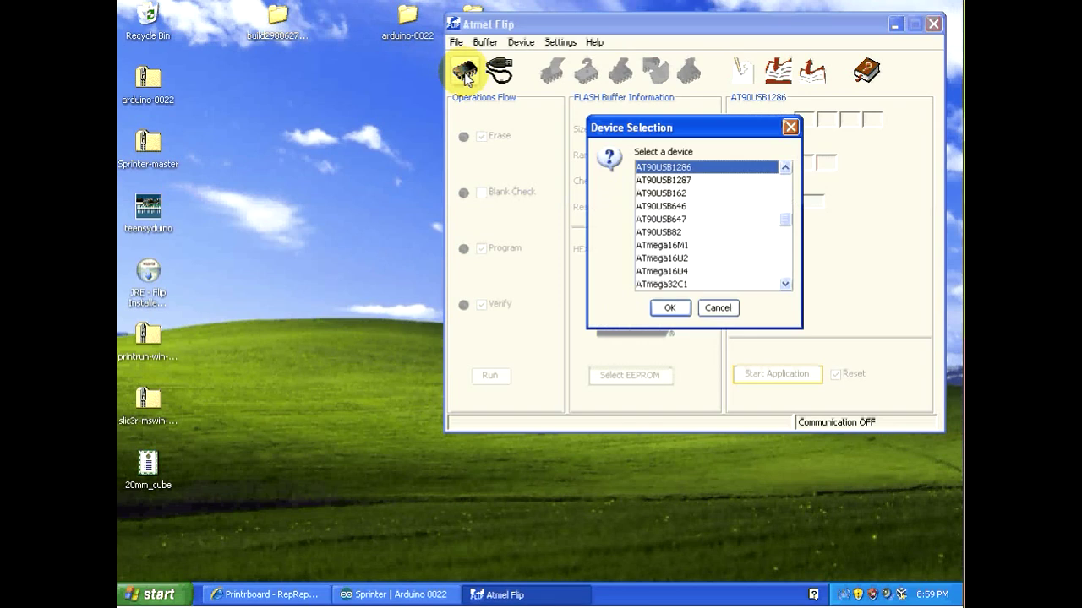
click(785, 167)
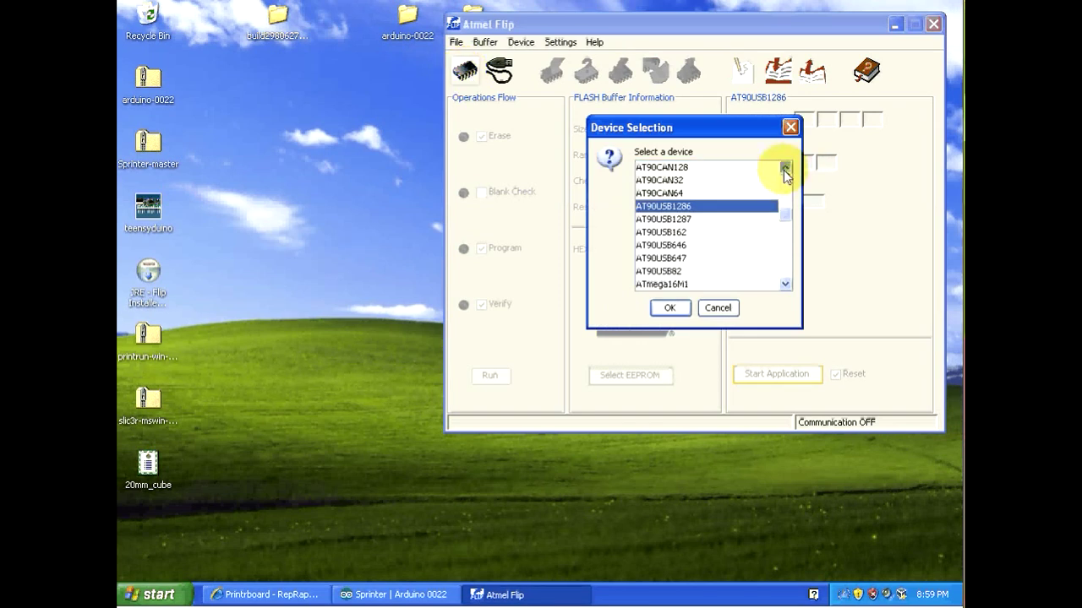
click(785, 169)
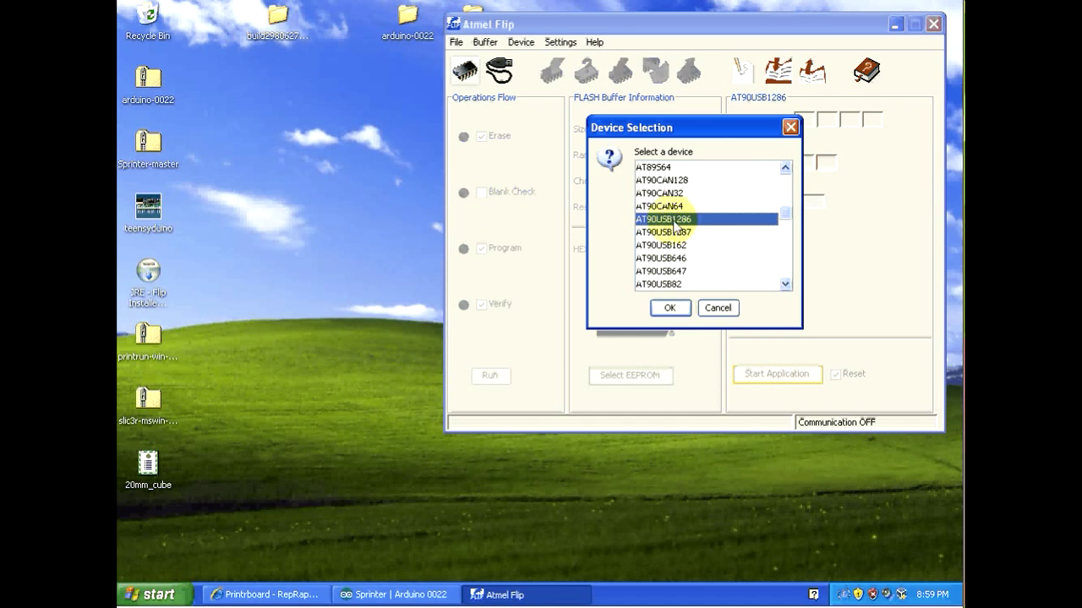
click(672, 307)
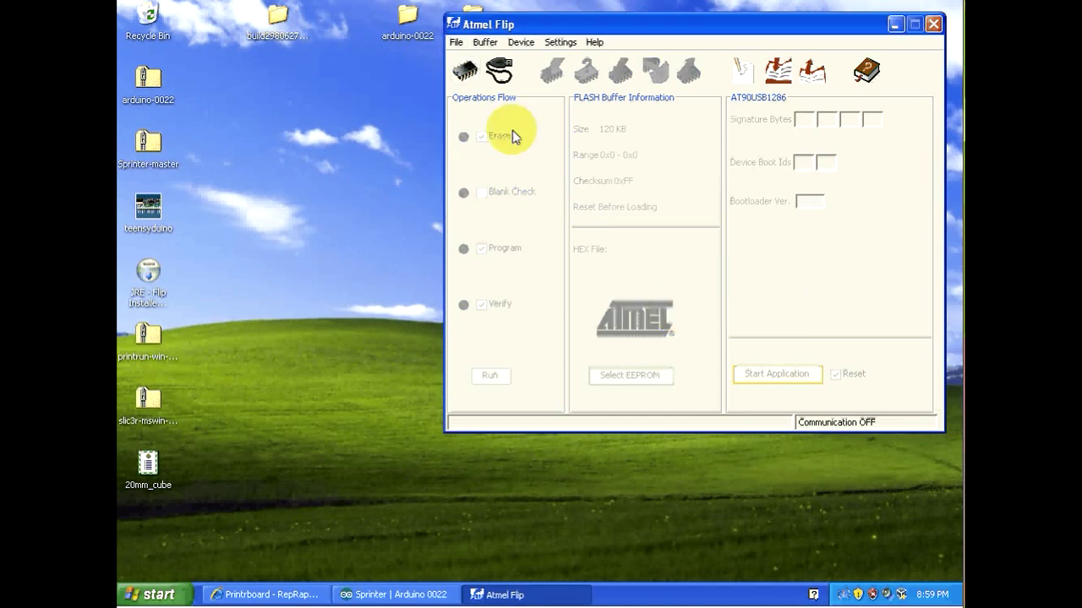
Try to open a USB port connection to the AT90USB1286.
click(500, 71)
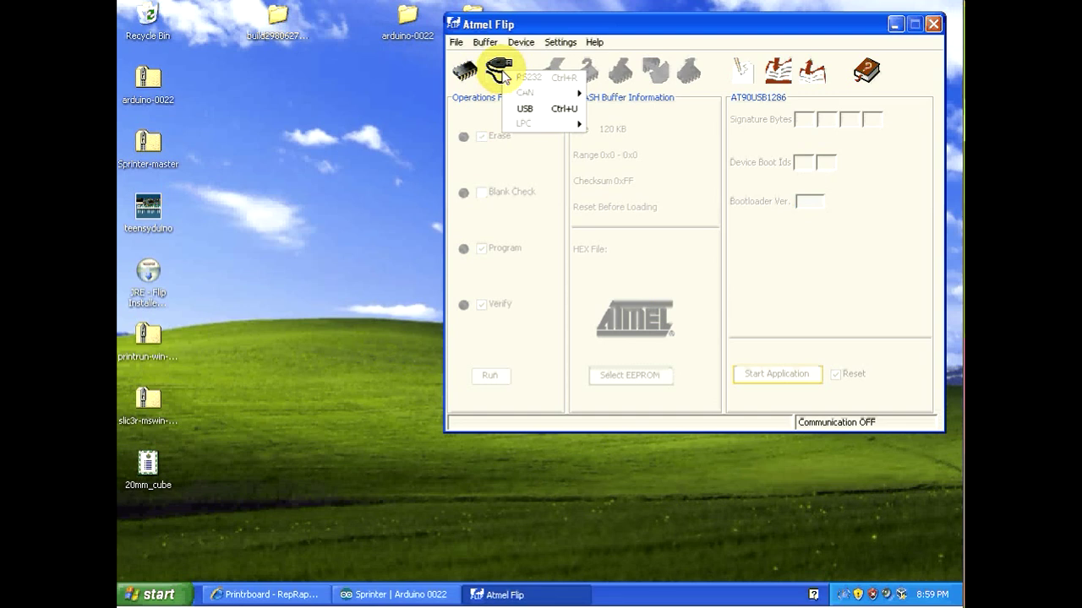
click(525, 108)
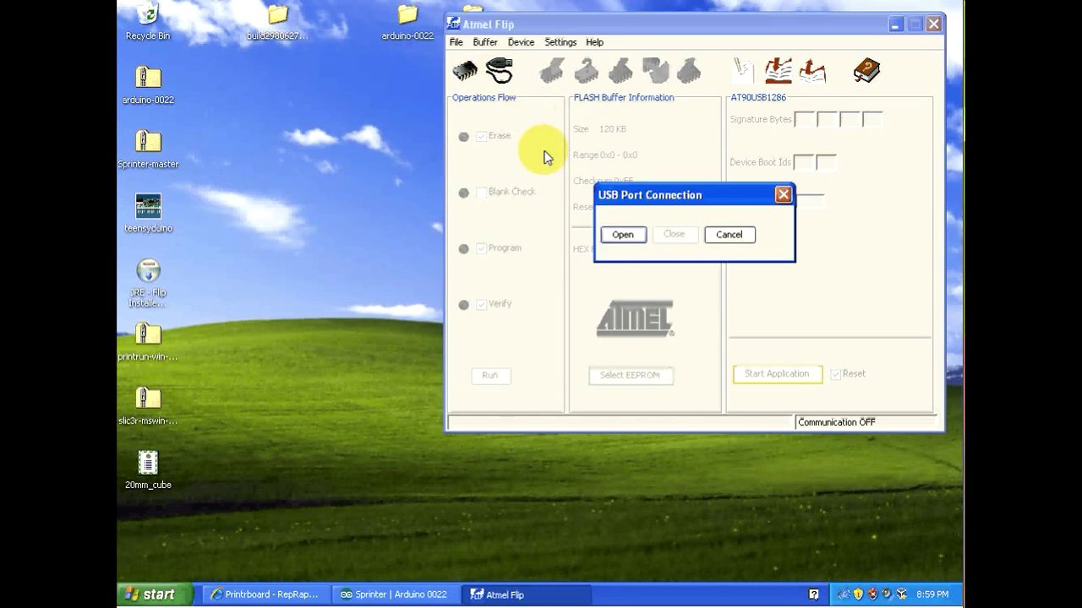
click(622, 235)
click(536, 330)
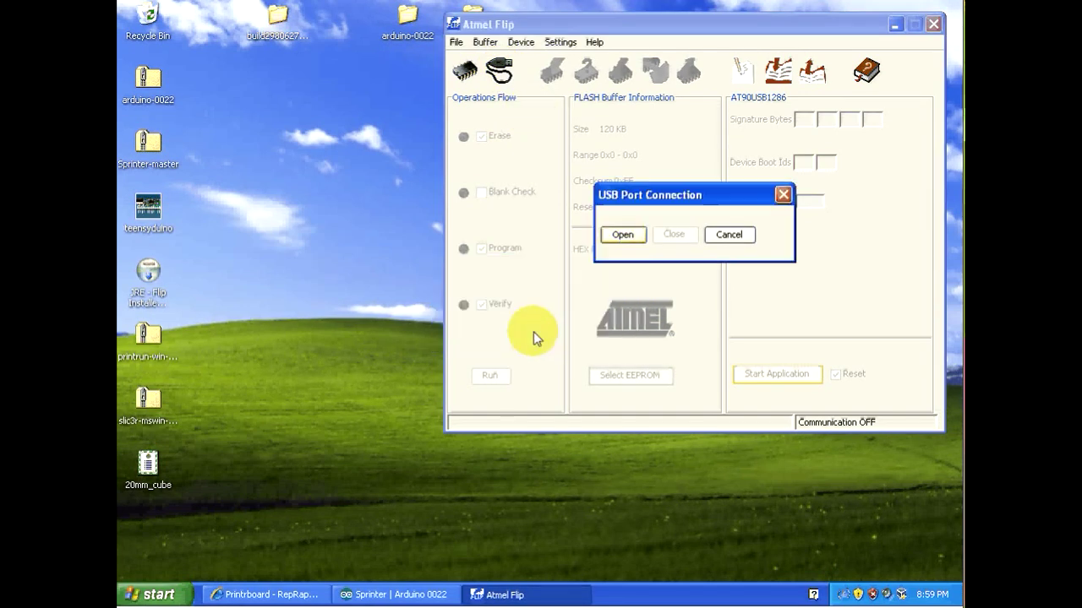
Attach the ATMEL AT90USB128 DFU device to the virtual machine and open Flip's USB port connection to it.
click(211, 2)
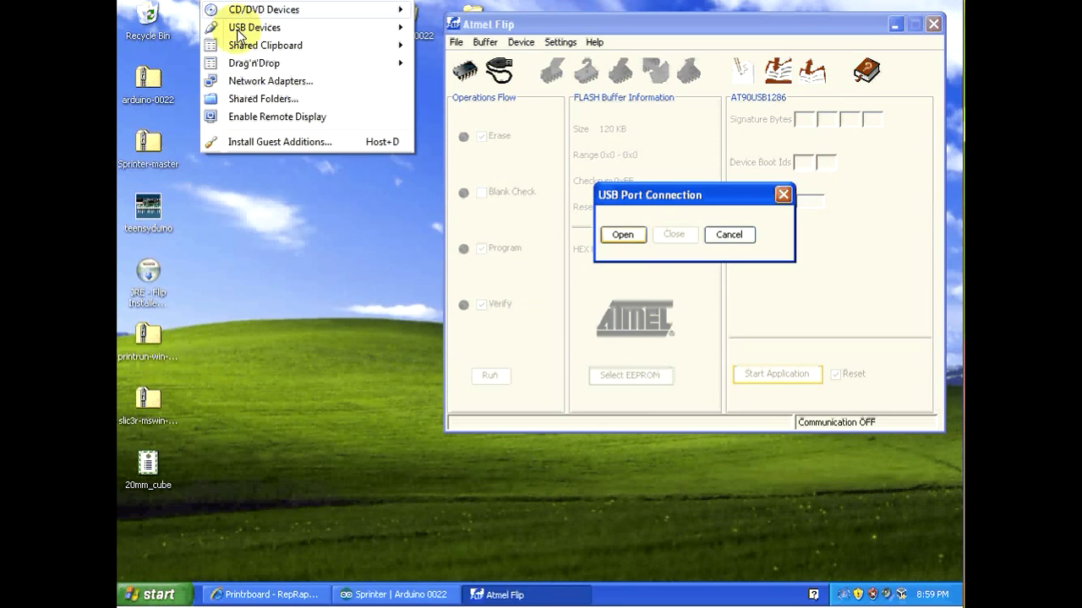
click(240, 34)
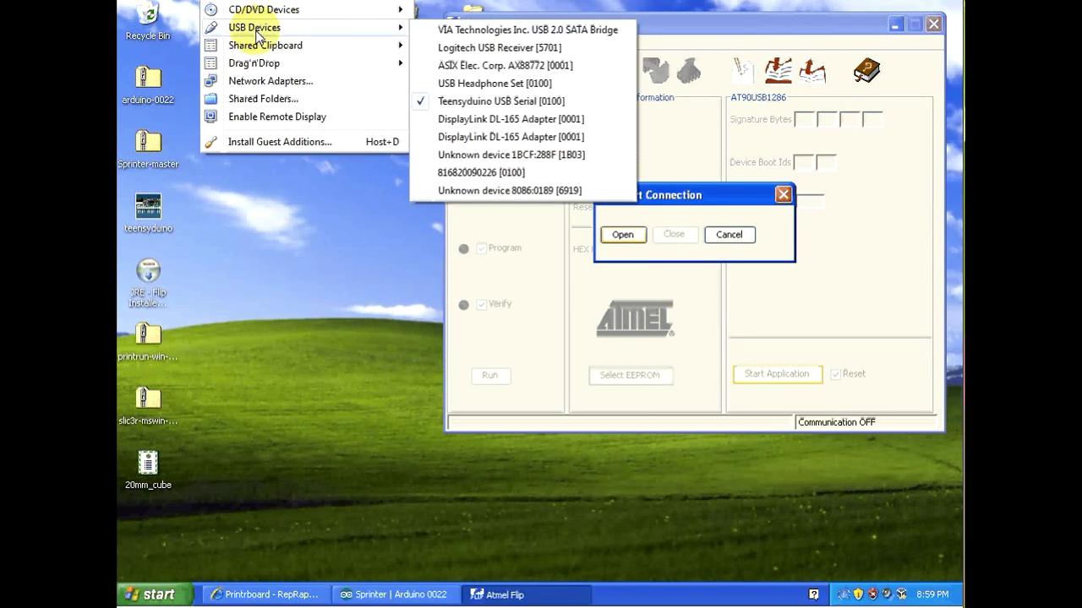
mouse_move(258, 45)
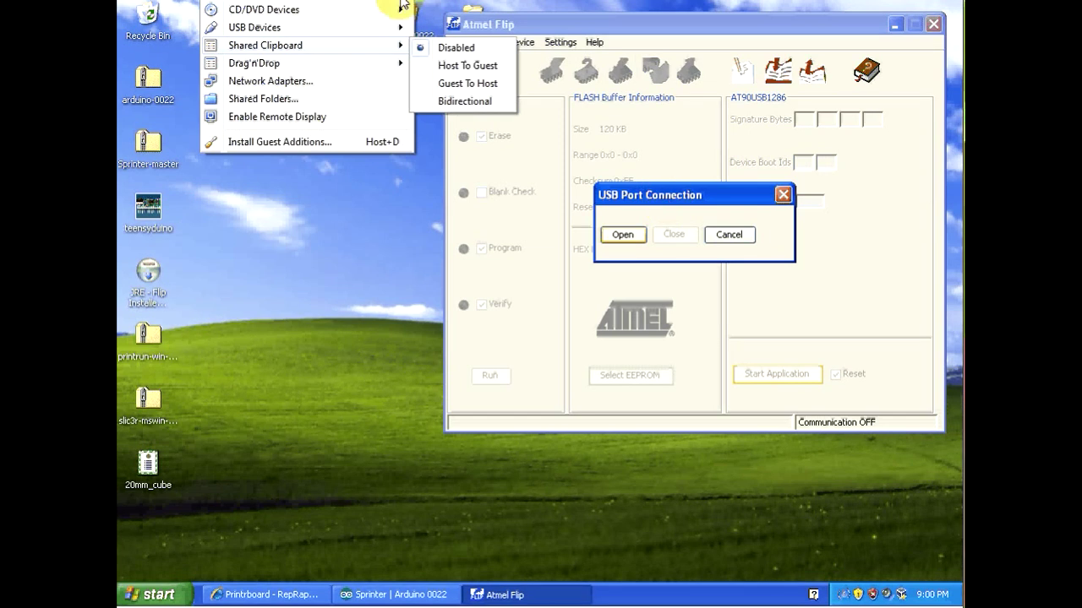
key(Escape)
key(Escape)
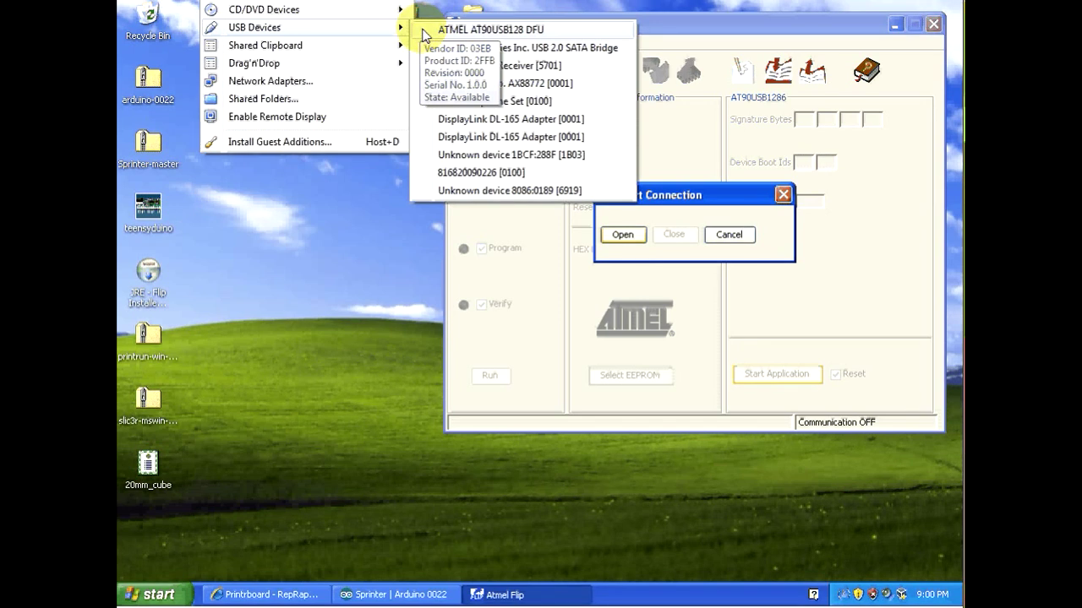
click(424, 30)
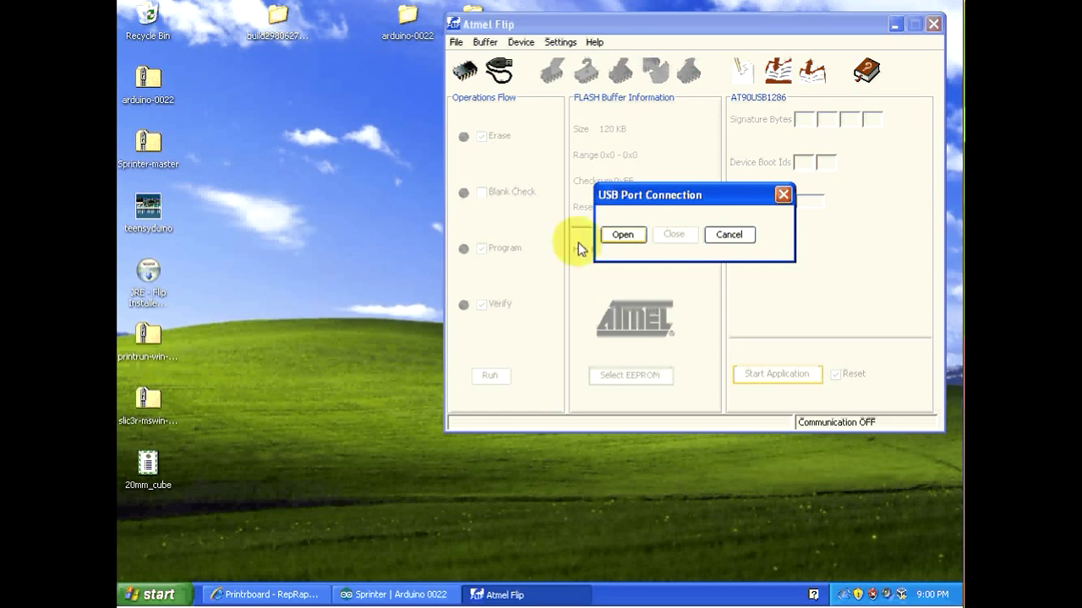
click(617, 235)
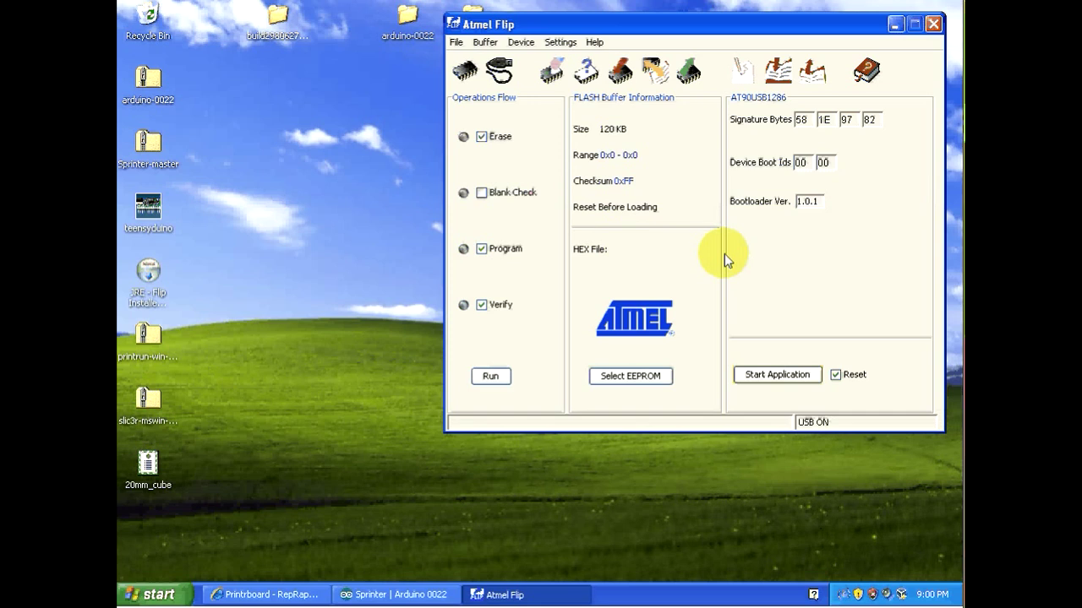
Enable the blank check in Flip and load Sprinter.cpp.hex from the build .tmp folder on the desktop.
click(481, 193)
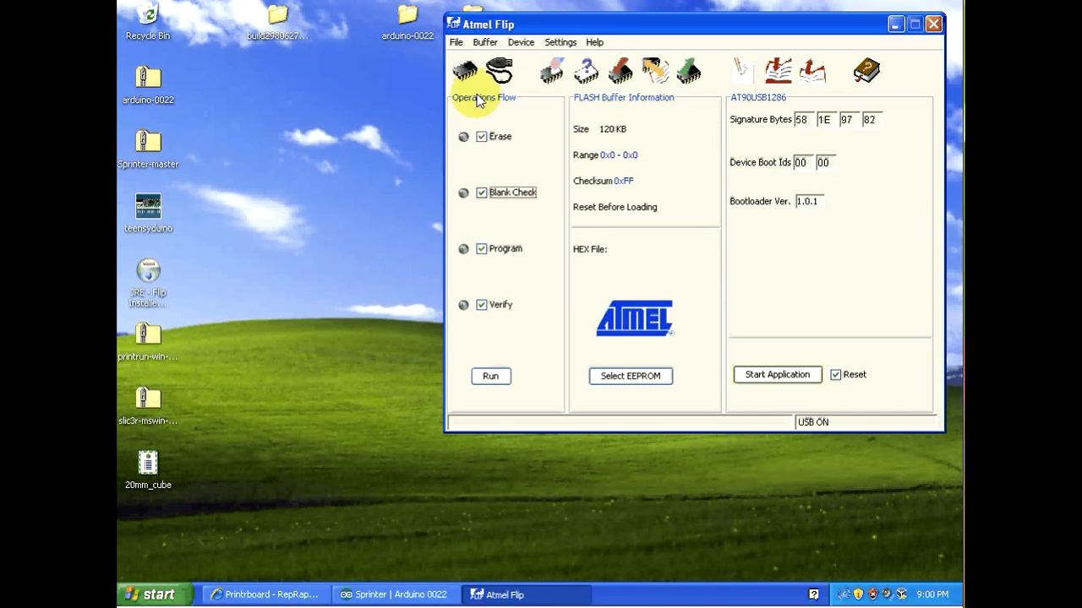
click(456, 42)
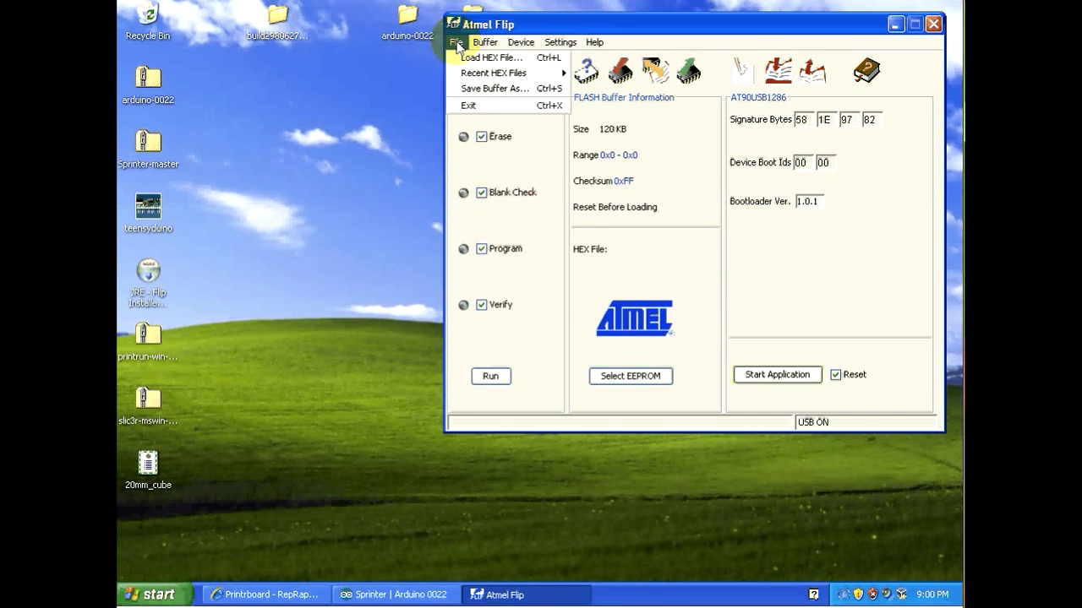
click(523, 62)
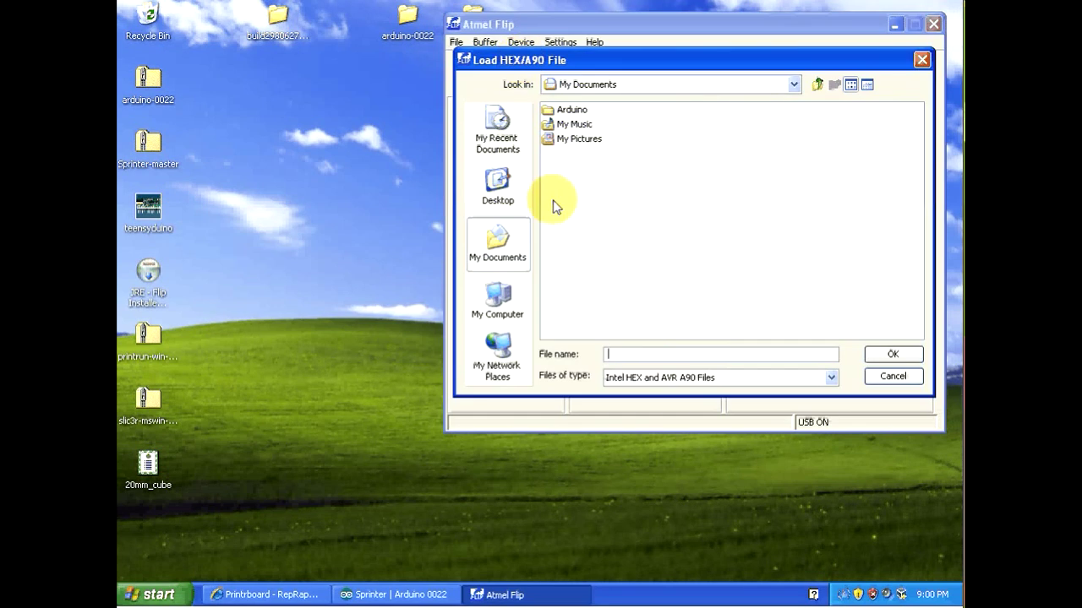
click(508, 199)
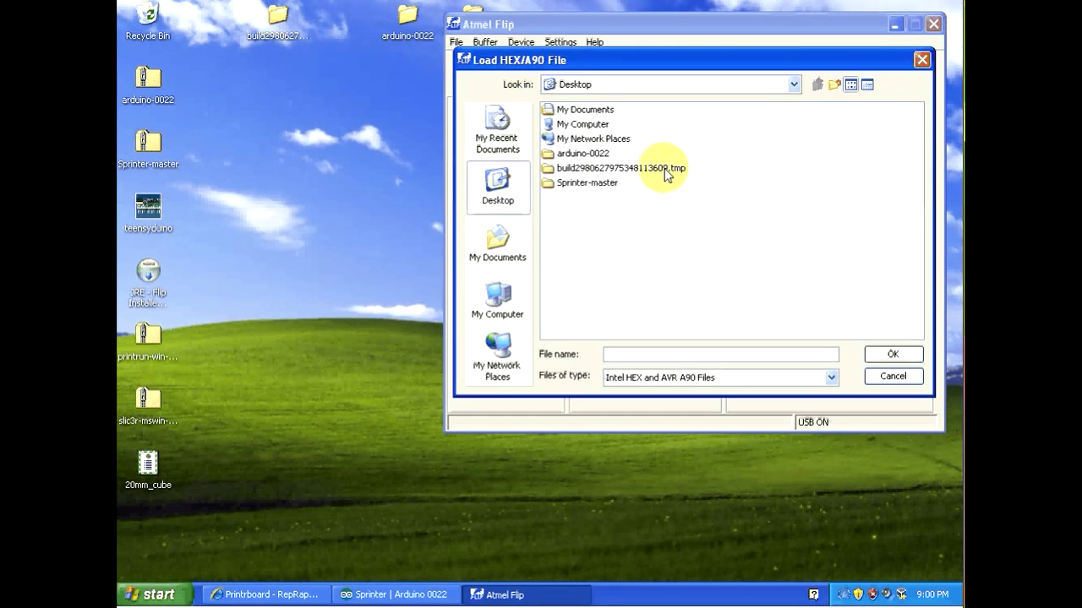
double_click(665, 171)
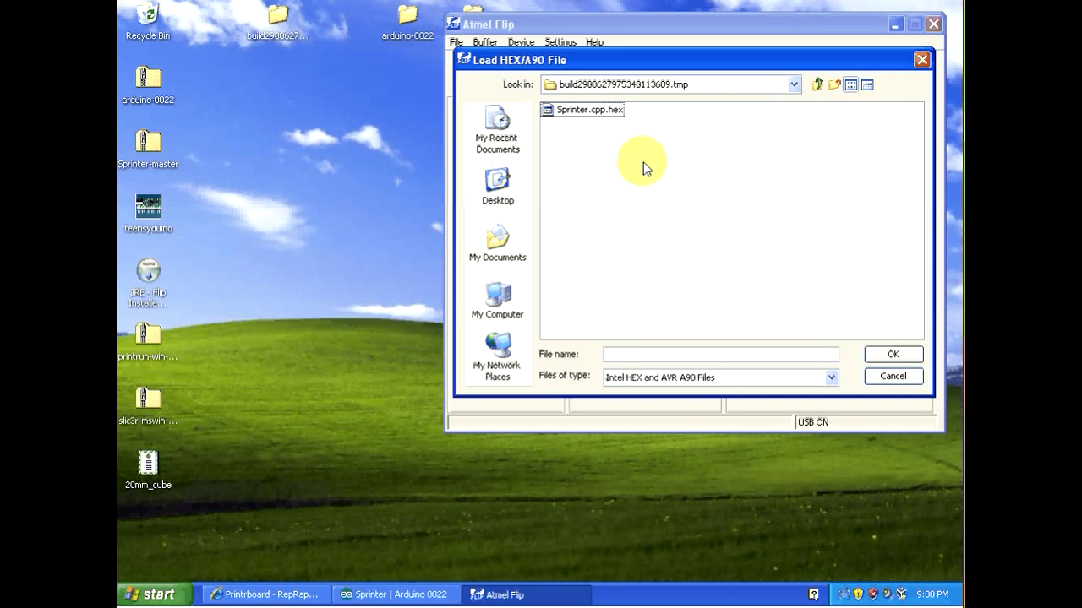
double_click(581, 112)
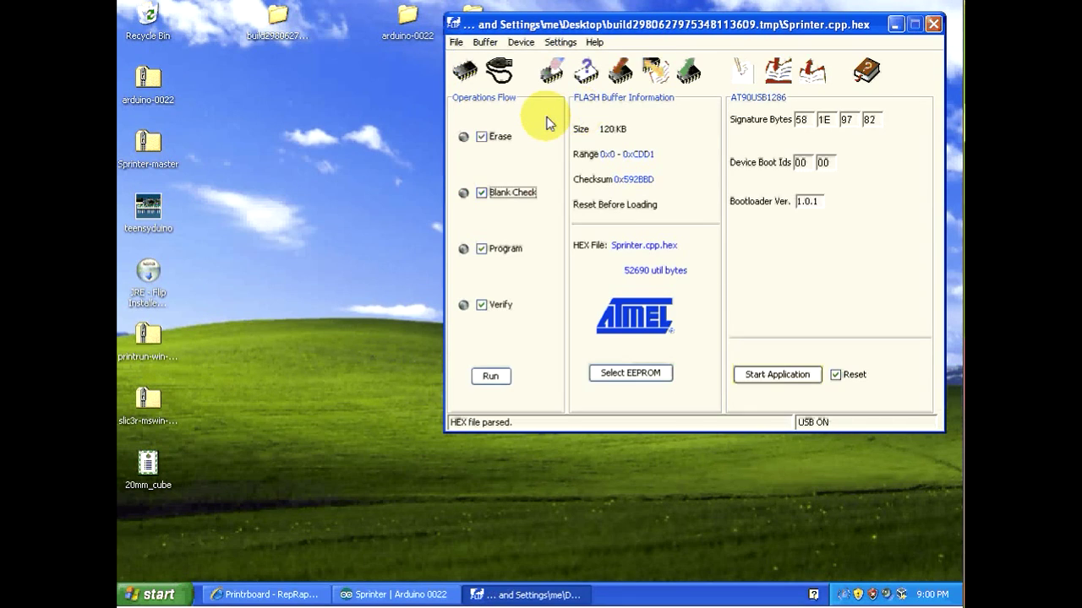
Run the erase, blank check, program and verify sequence on the board, and close Flip.
click(491, 375)
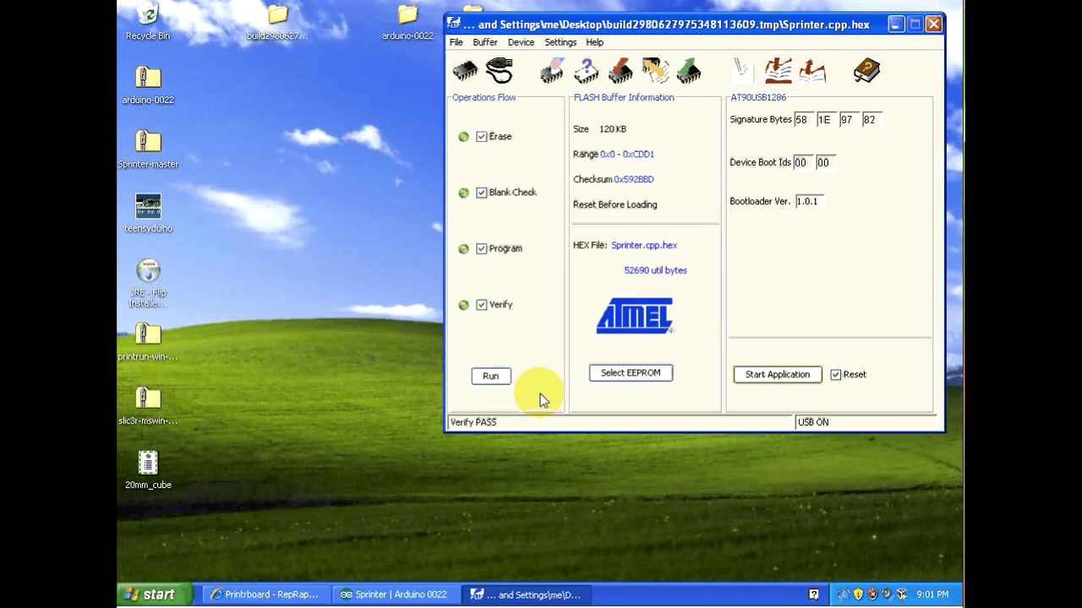
click(933, 25)
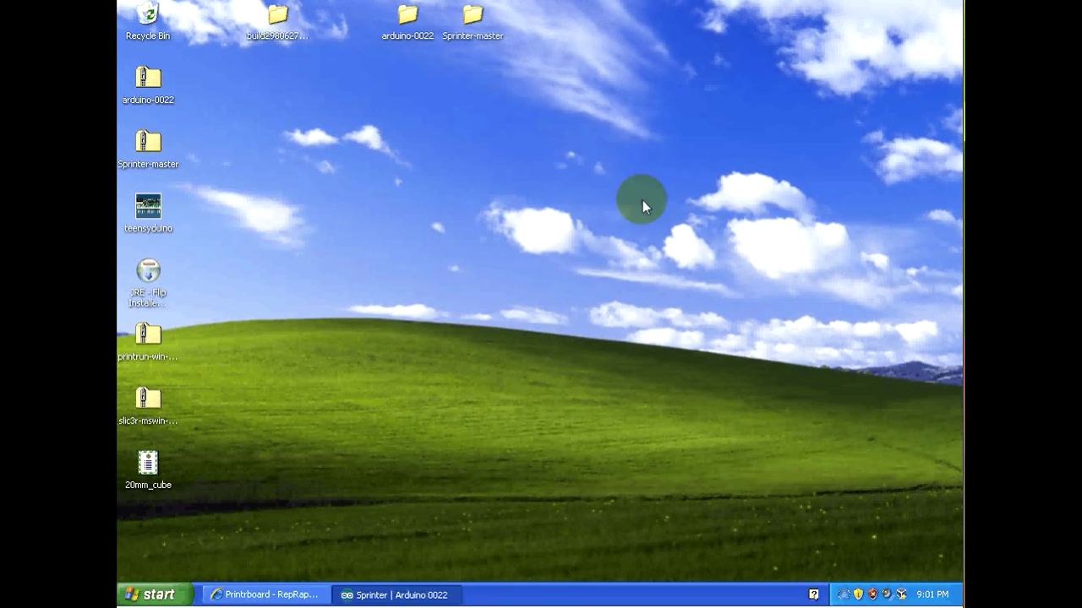
Copy the dist folder from the printrun-win-Mar2012-slic3r archive to the desktop and close the archive window.
double_click(141, 334)
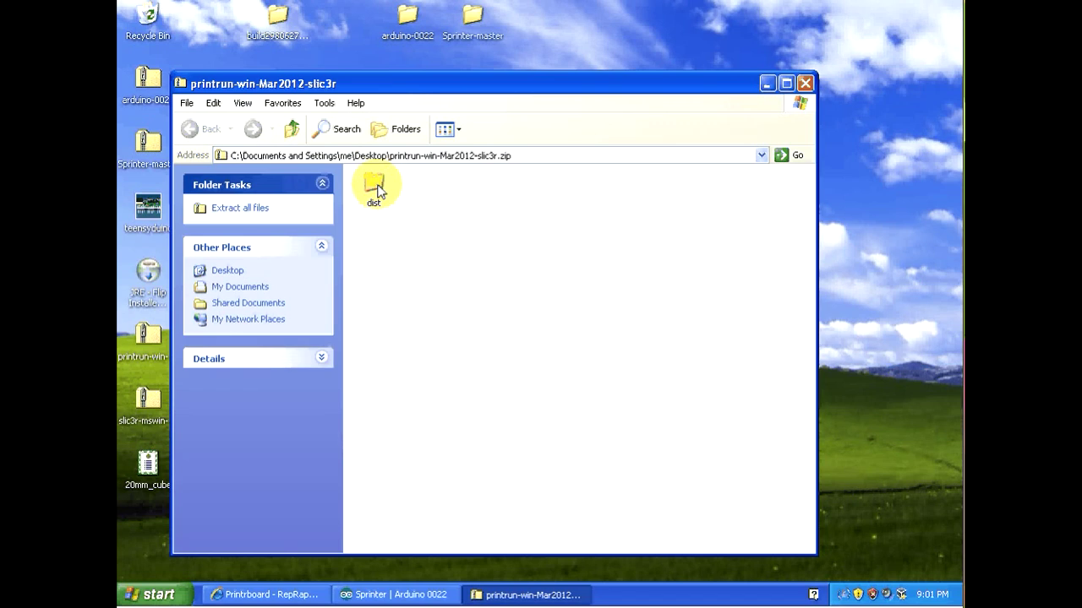
drag(377, 191, 580, 28)
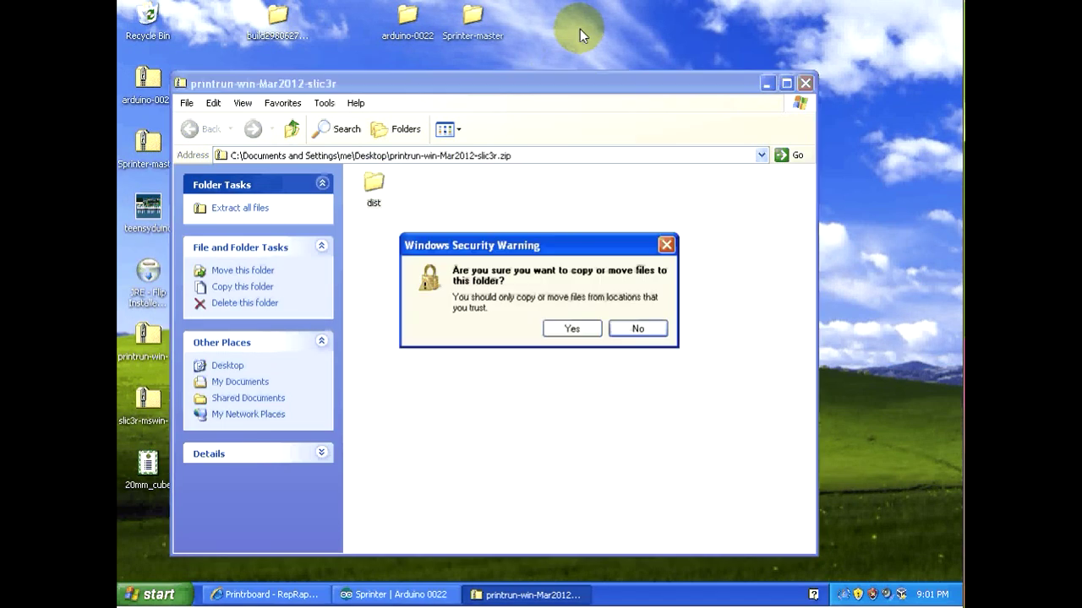
click(557, 330)
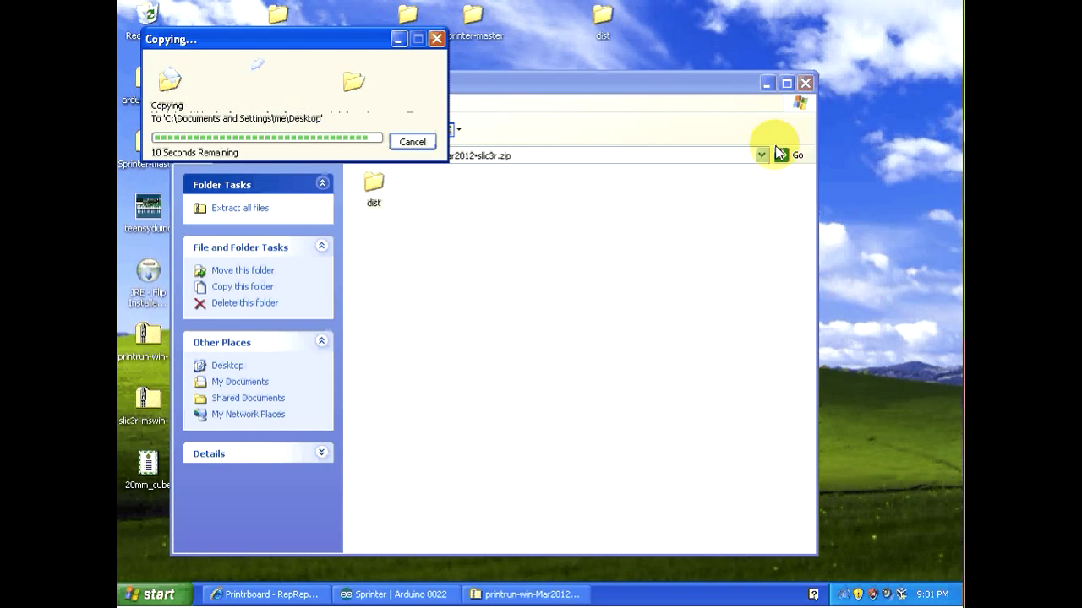
click(806, 83)
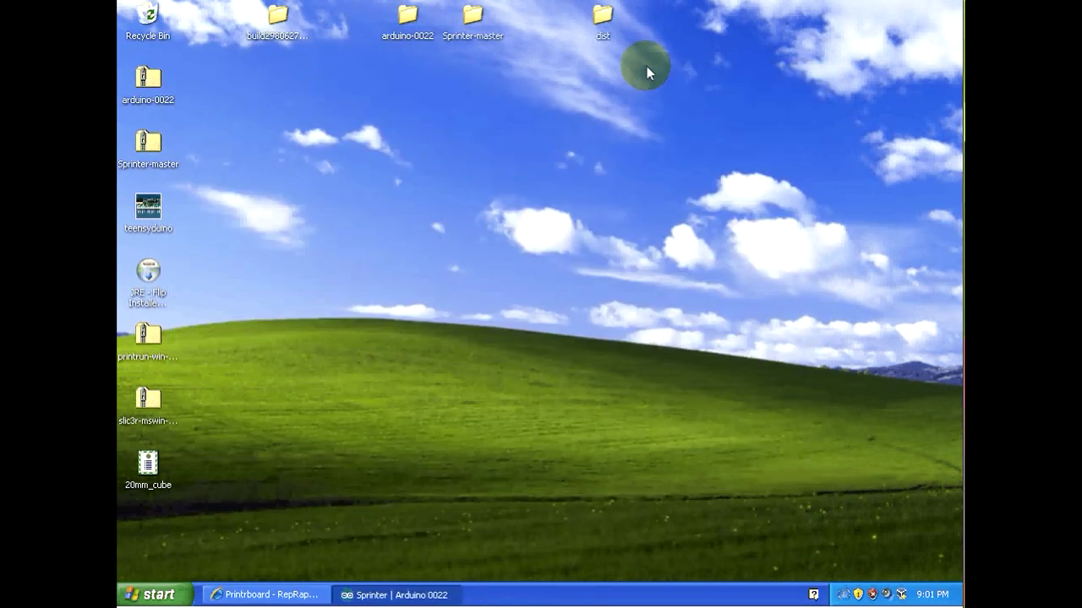
Place the dist folder beside Sprinter-master on the desktop and launch pronterface from it.
drag(602, 20, 539, 24)
double_click(540, 22)
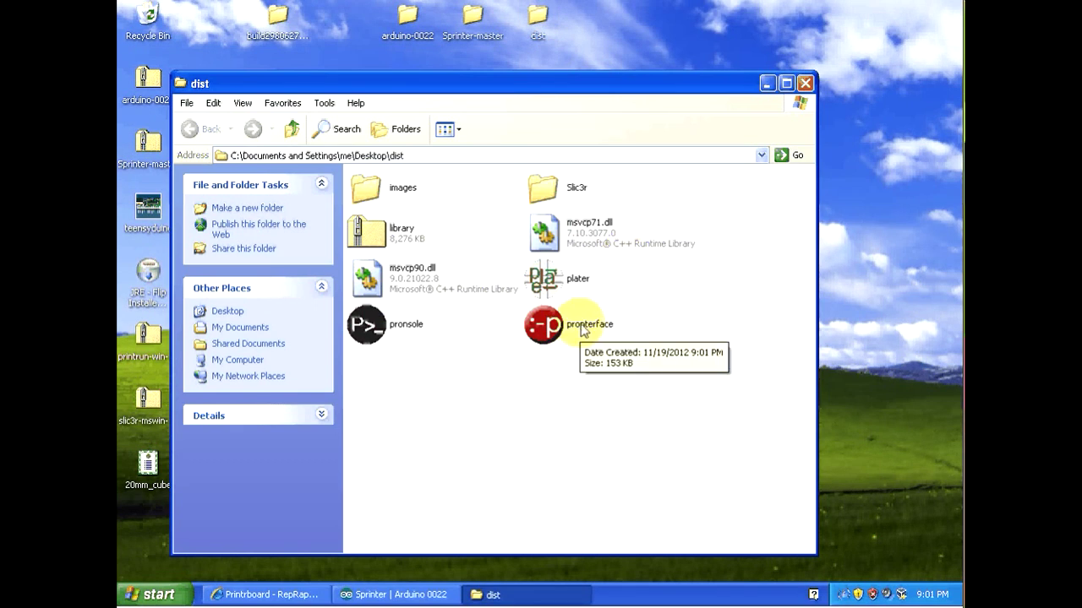
double_click(582, 329)
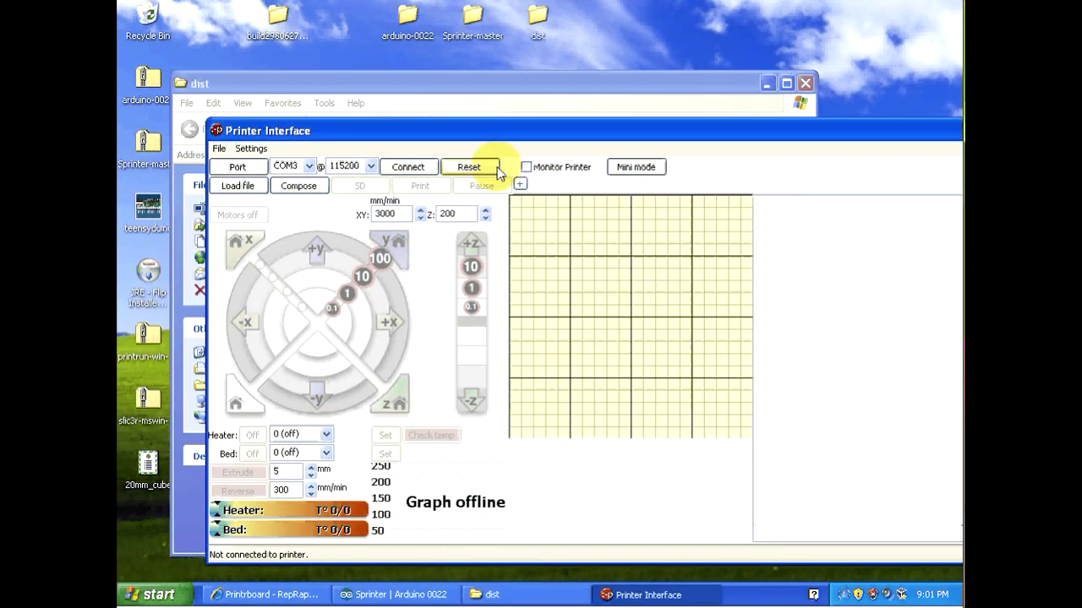
Connect to the printer on COM3 at 250000 baud and move the Printer Interface window fully into view.
click(370, 167)
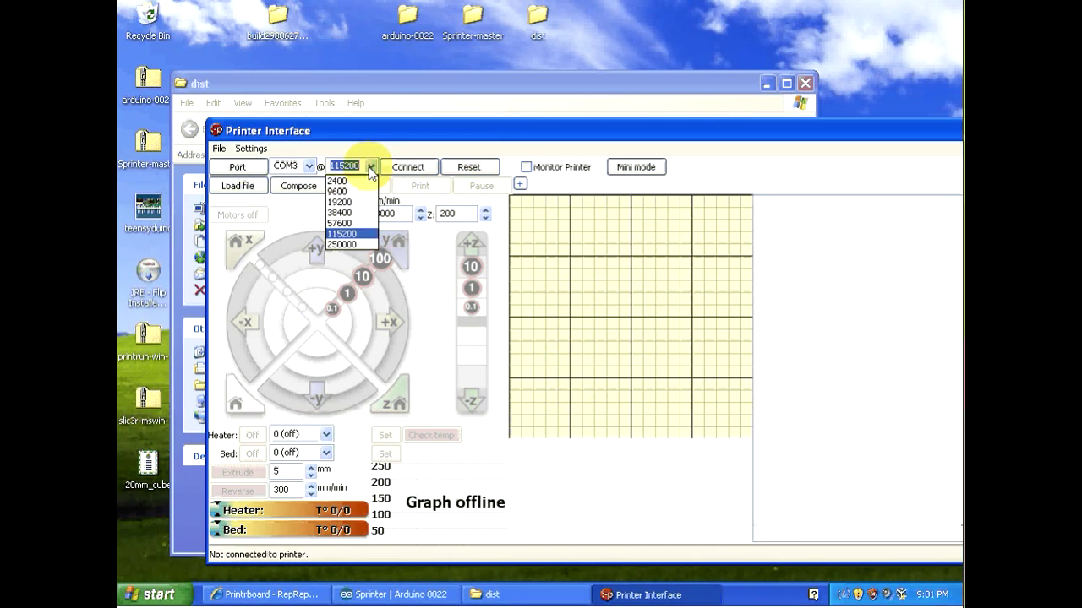
click(355, 244)
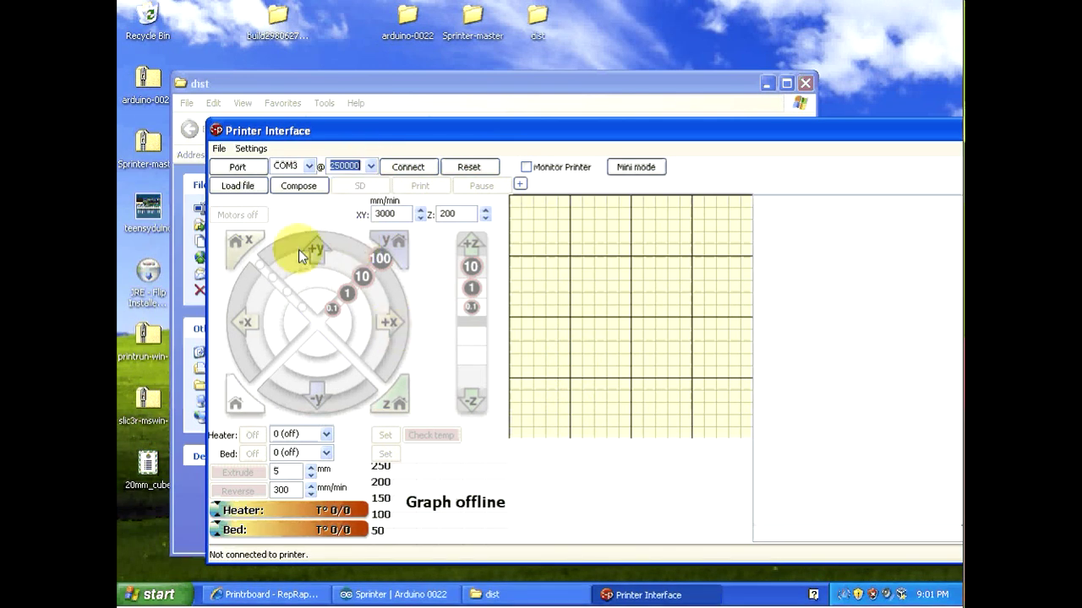
click(309, 168)
click(310, 169)
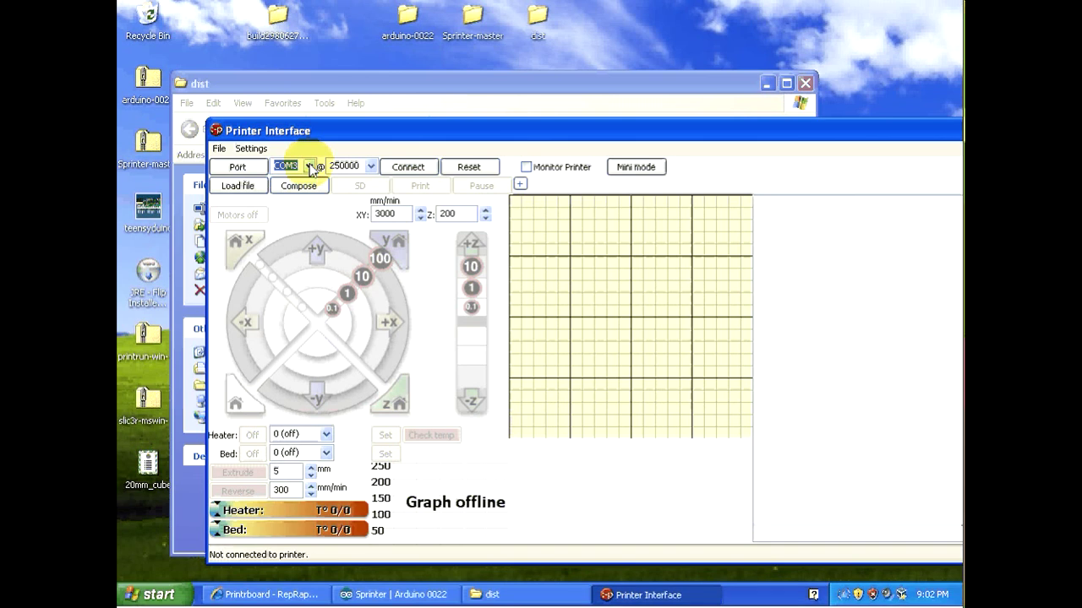
click(308, 168)
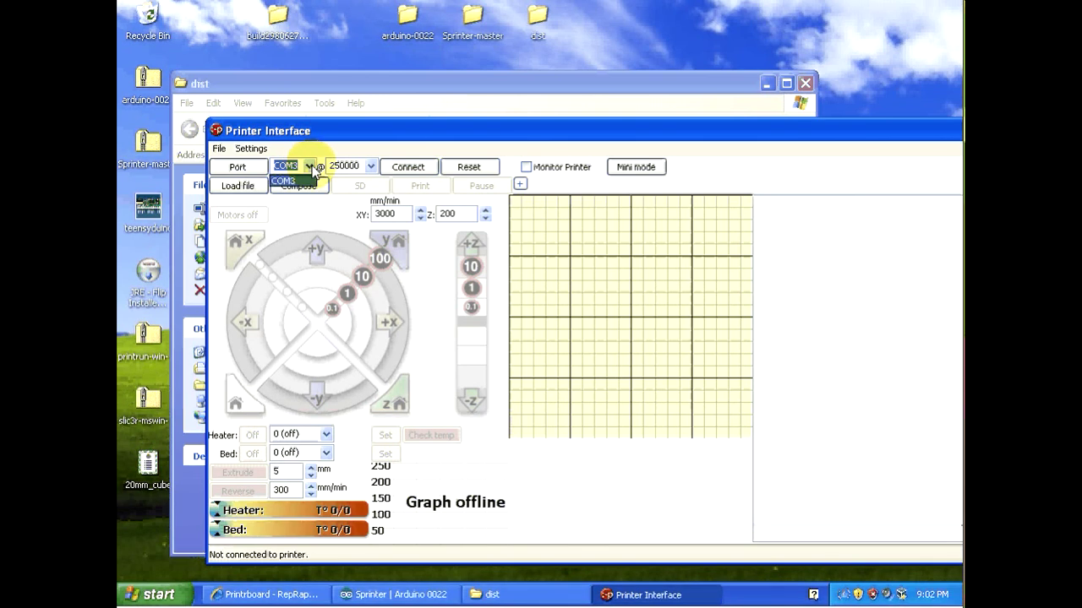
click(310, 169)
click(409, 168)
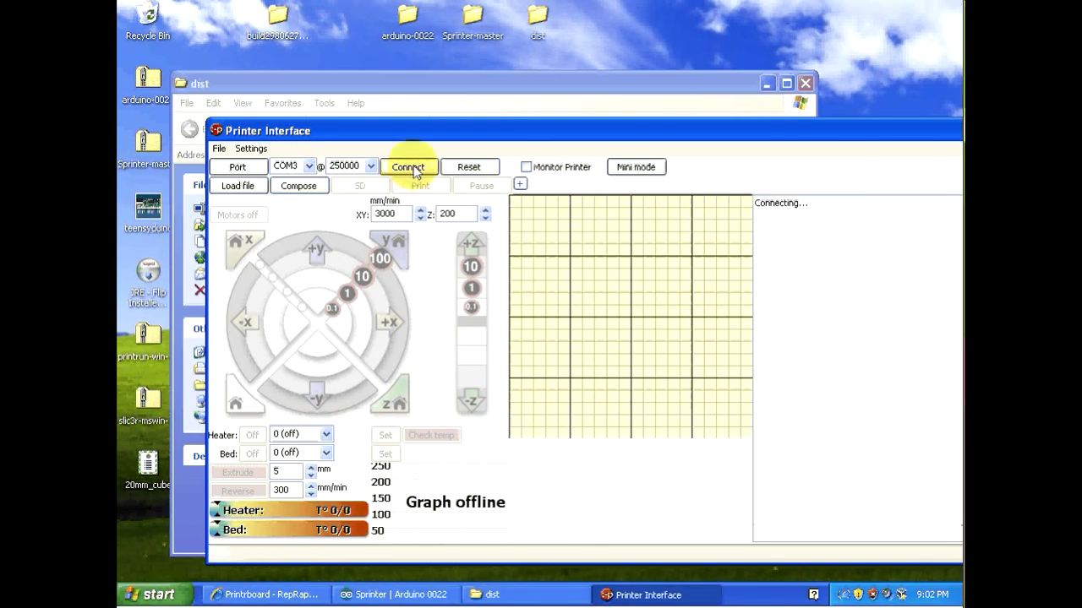
drag(640, 129, 564, 46)
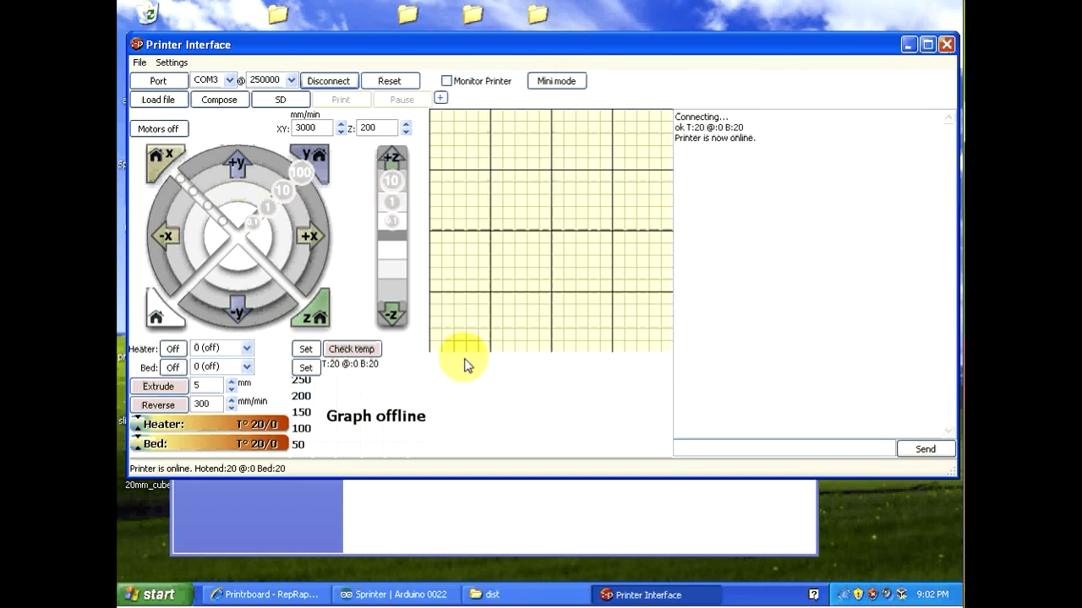
Test the Z axis by jogging it up and down in 0.1 mm moves.
click(393, 228)
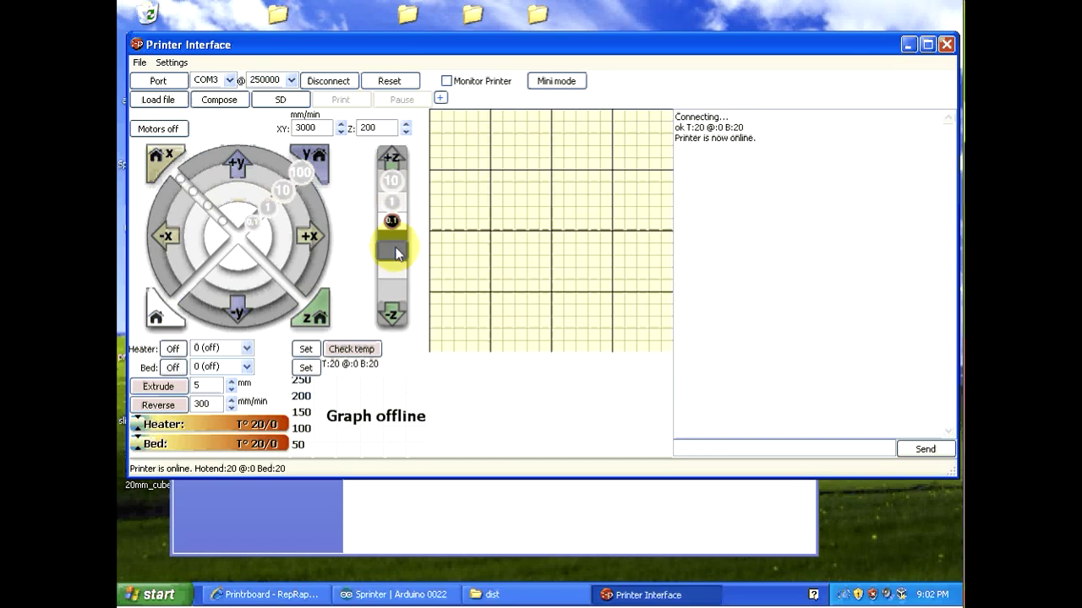
click(394, 251)
click(388, 255)
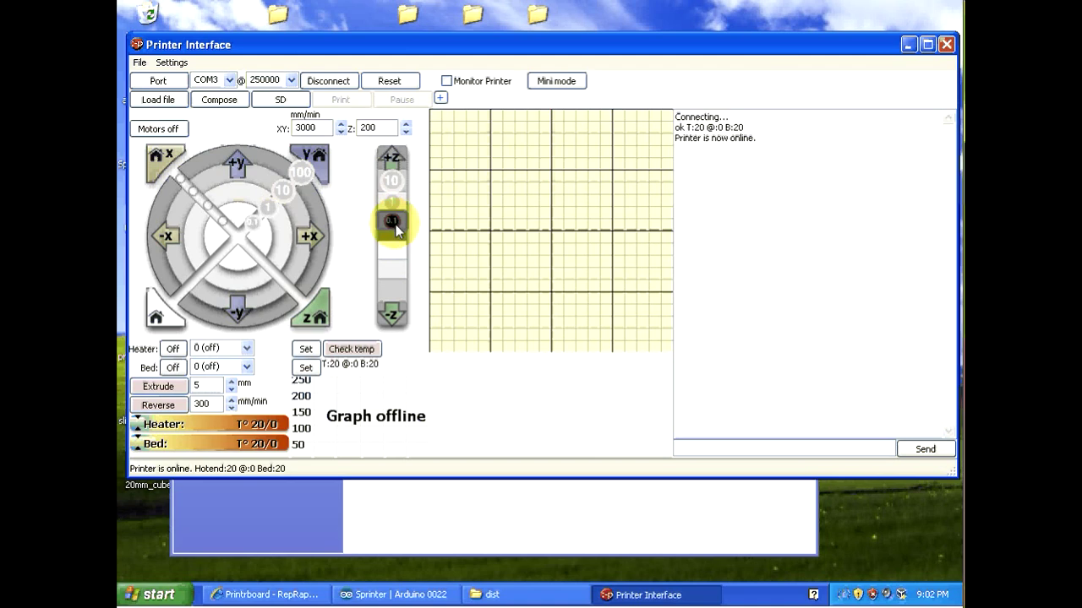
click(395, 223)
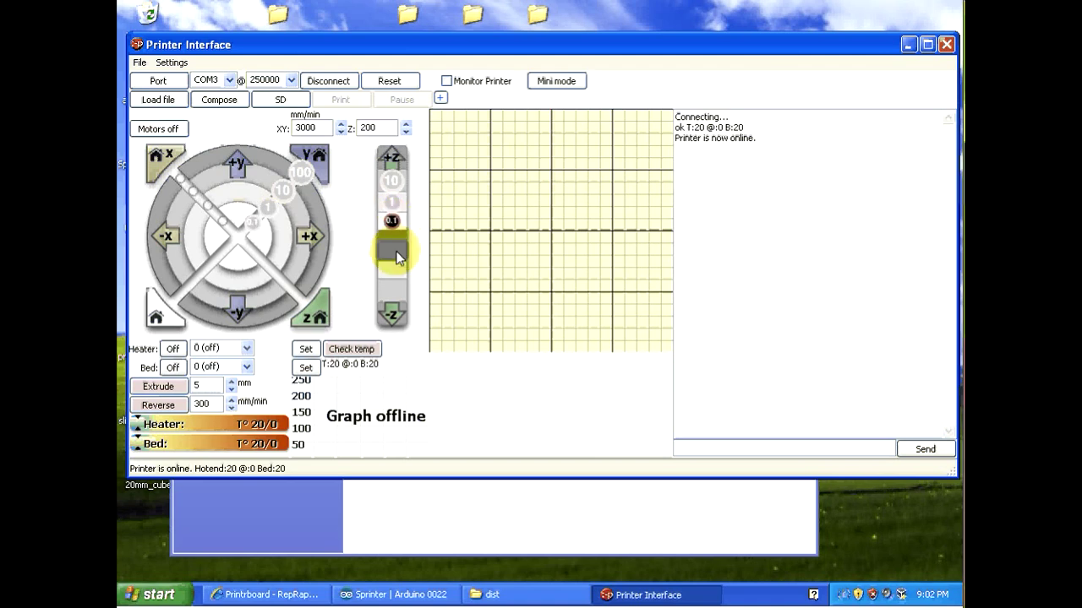
click(395, 249)
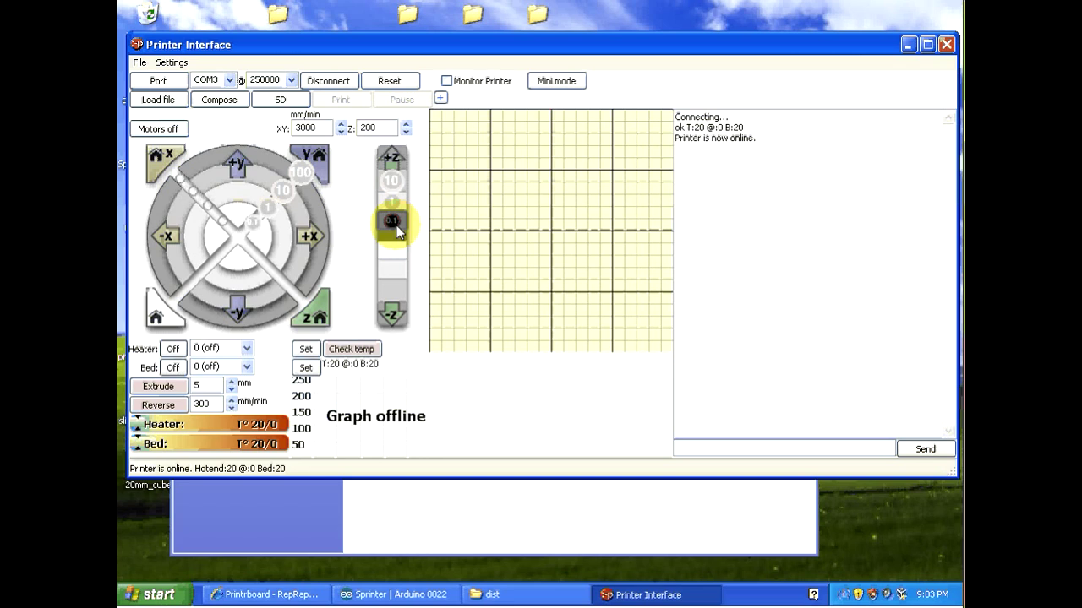
Test the X axis by jogging it in both directions in 0.1 mm and 1 mm moves.
click(259, 236)
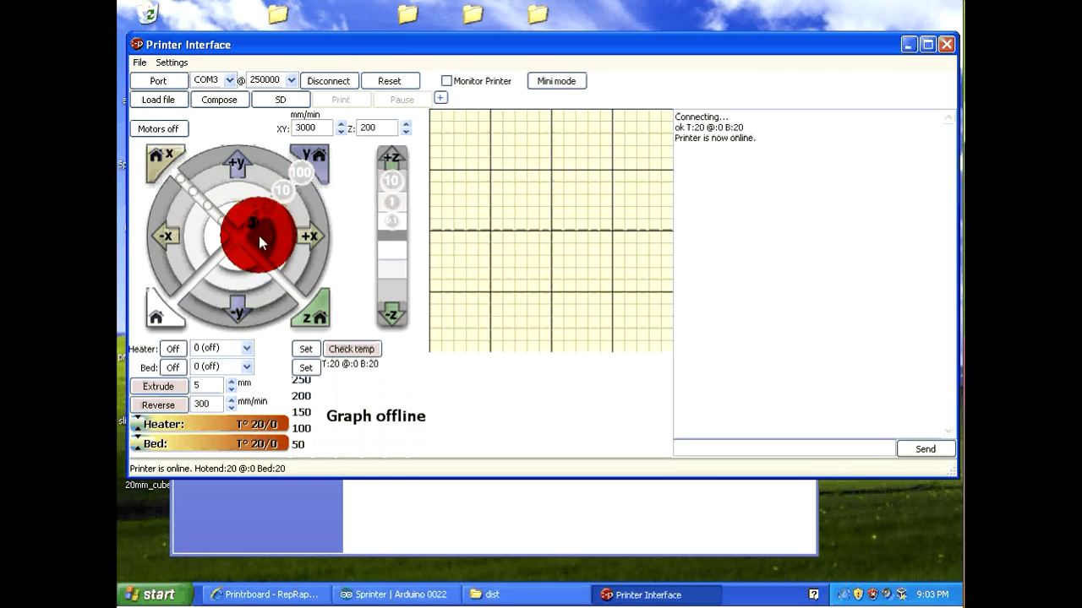
click(213, 242)
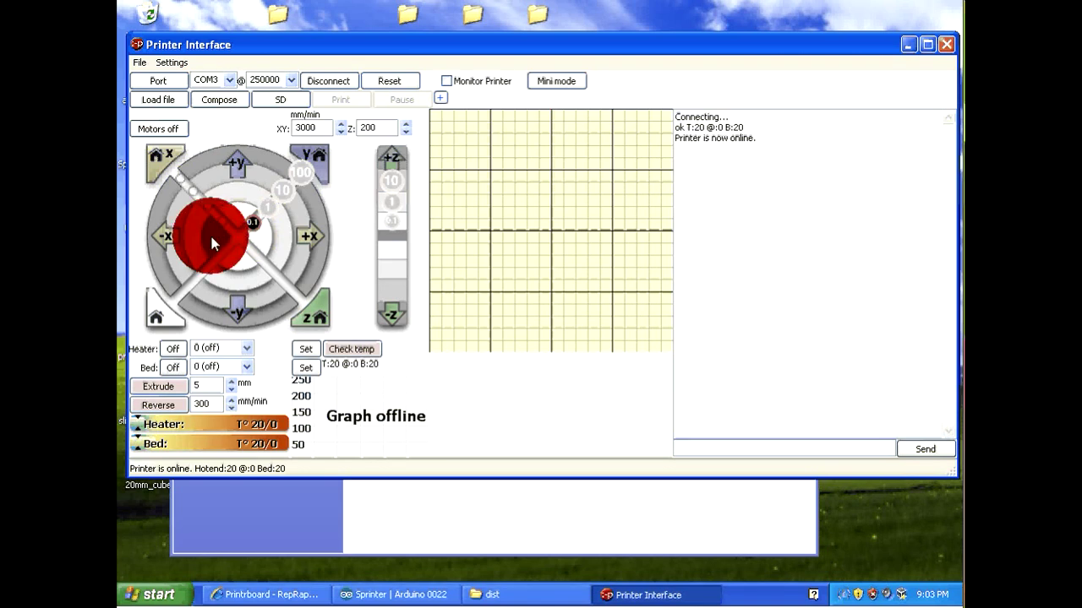
click(266, 235)
click(268, 236)
click(270, 236)
click(268, 240)
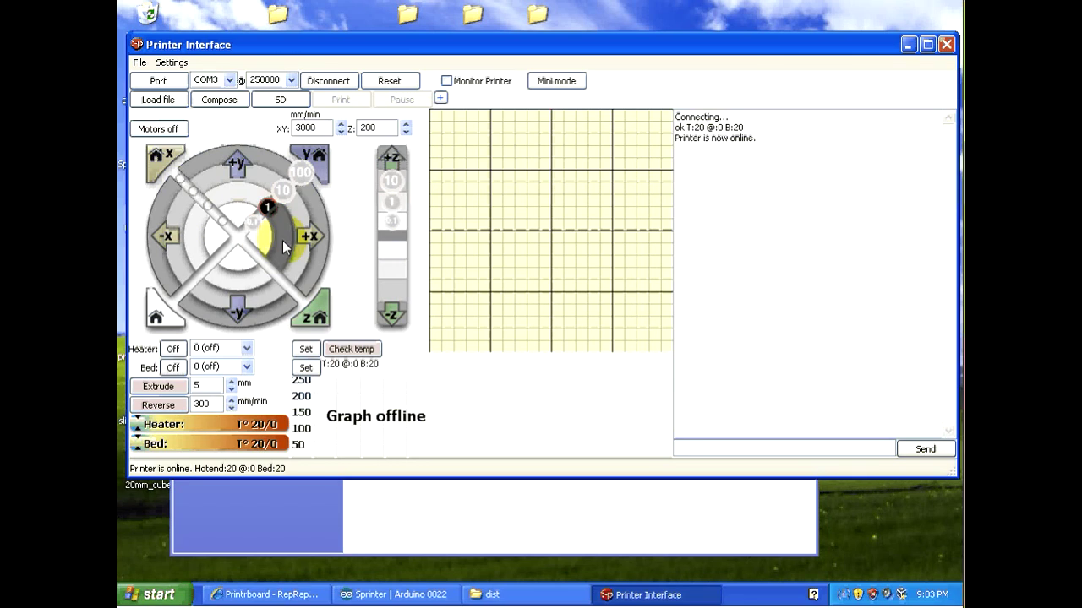
click(283, 241)
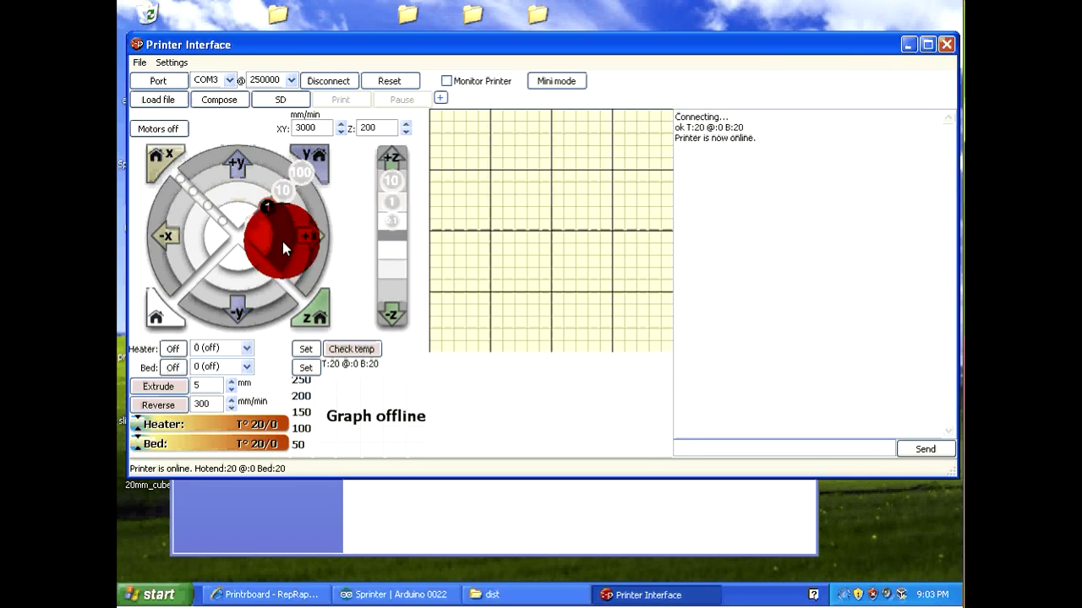
click(190, 233)
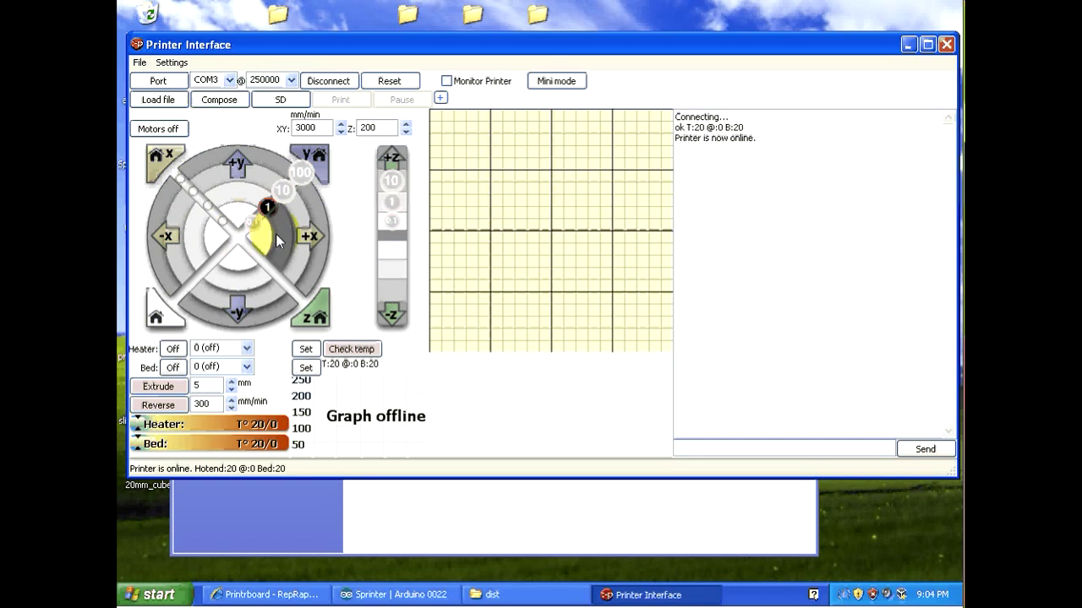
Test the Y axis by jogging it in both directions in 1 mm moves.
click(235, 205)
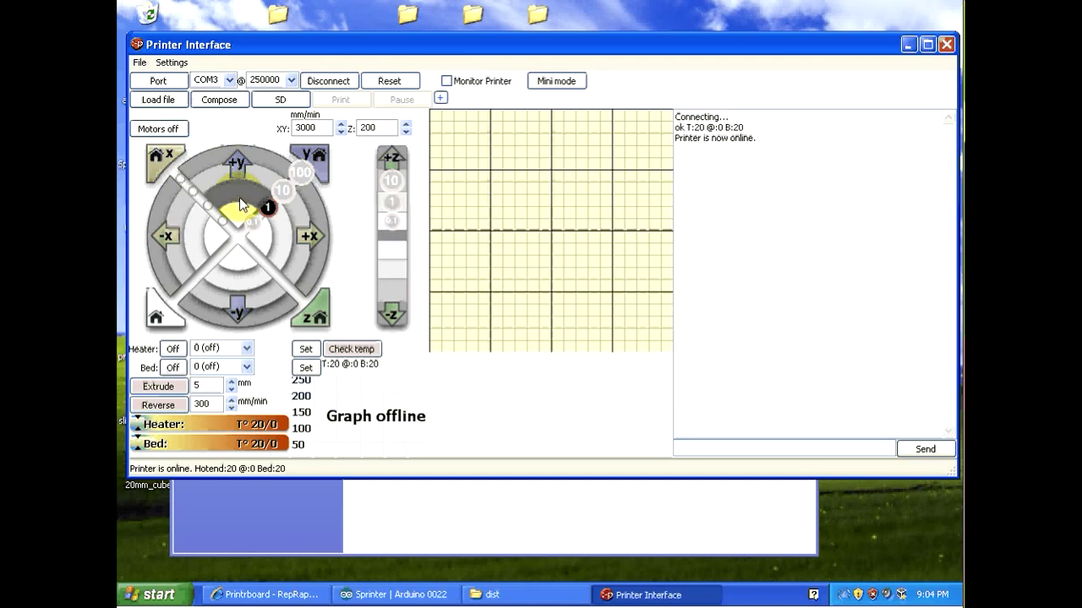
click(239, 277)
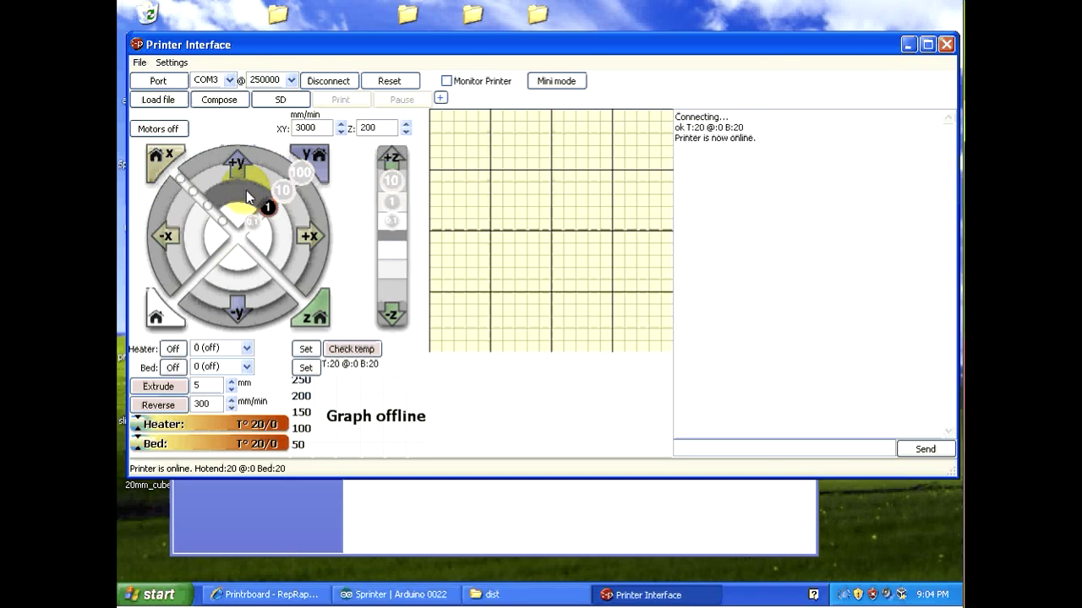
click(241, 284)
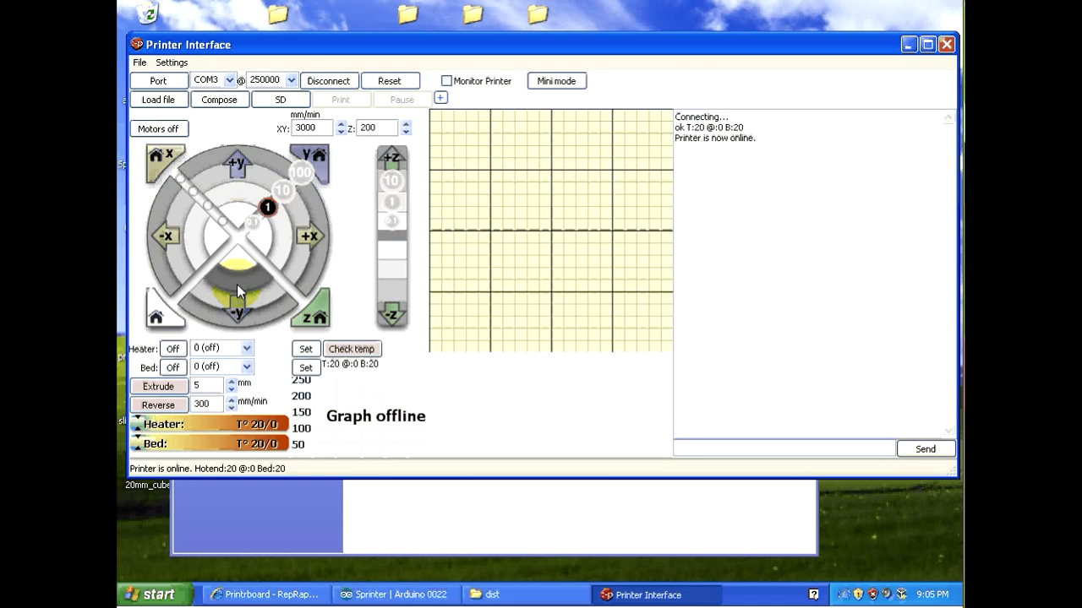
Disconnect from the printer and minimize the Printer Interface and dist windows to reveal the desktop.
click(326, 81)
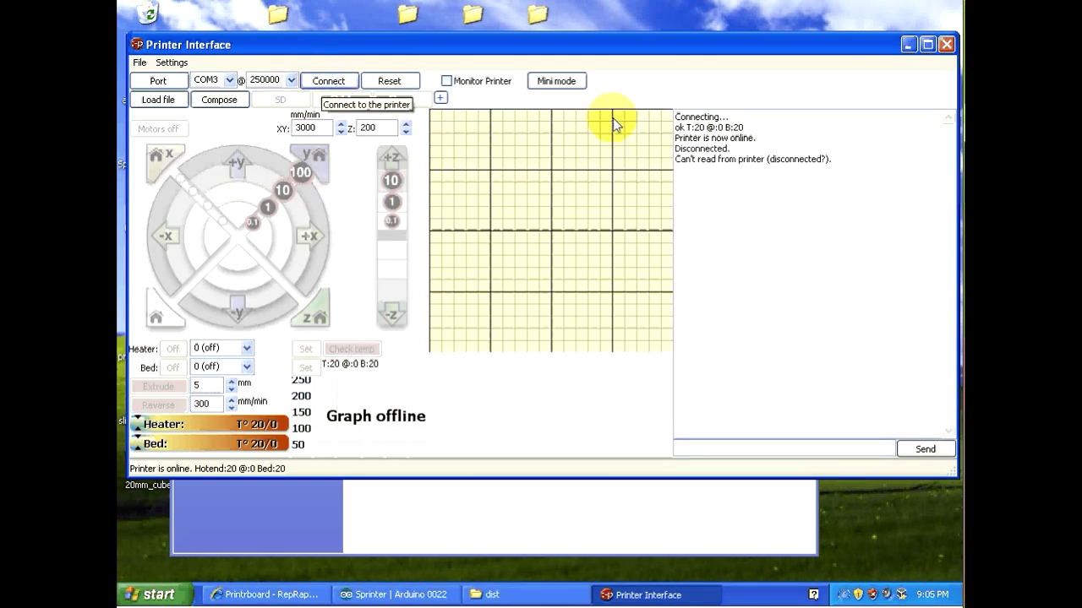
click(908, 44)
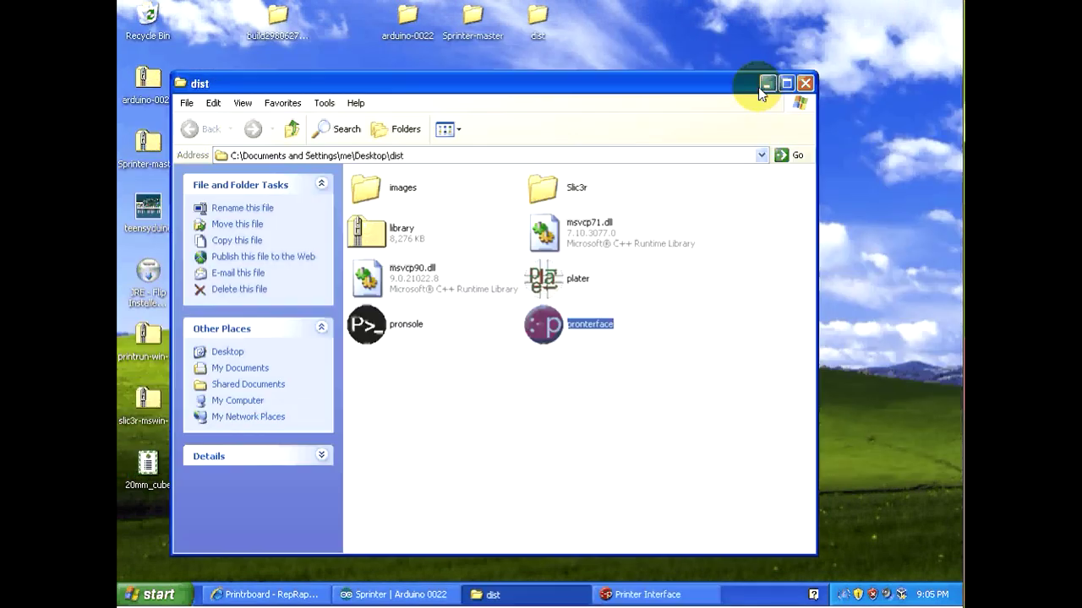
click(768, 83)
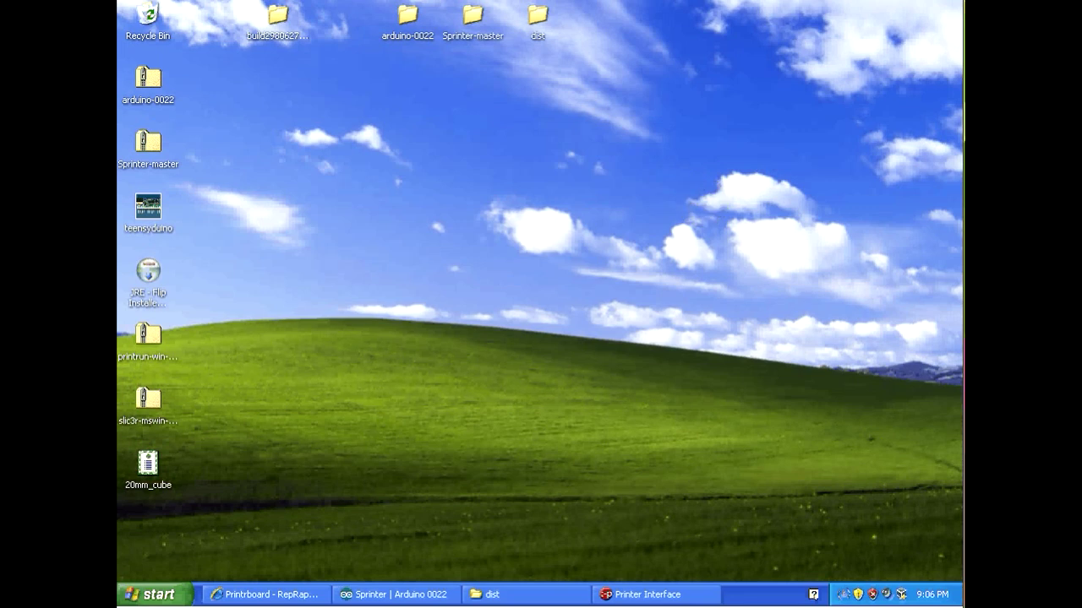
Copy the Slic3r folder from the slic3r-mswin-x86-0-9-5 zip archive to the desktop beside dist, and close the archive.
double_click(148, 401)
drag(376, 188, 575, 18)
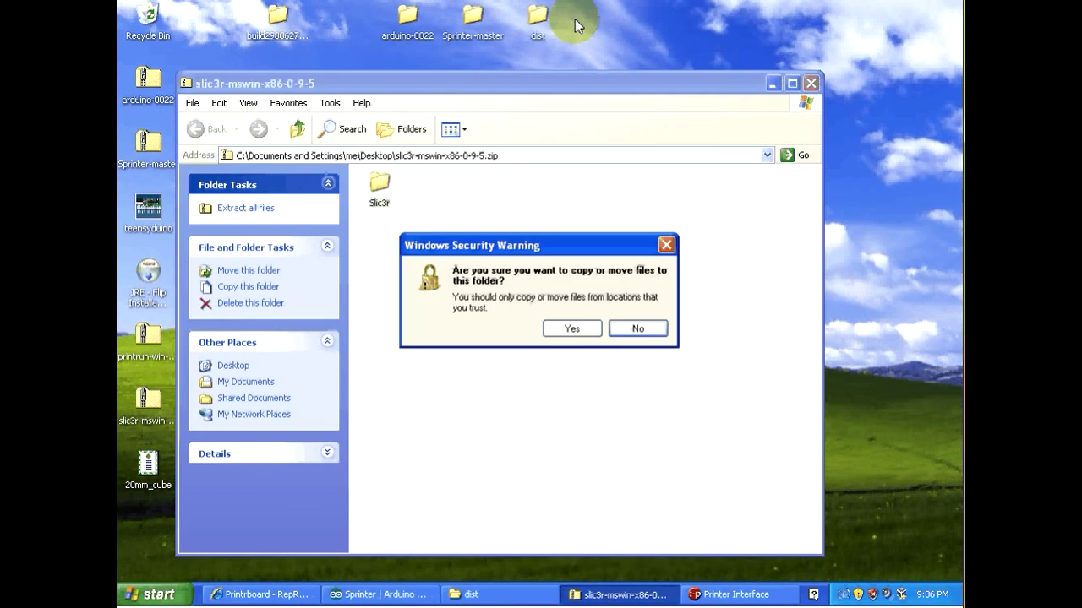
click(572, 327)
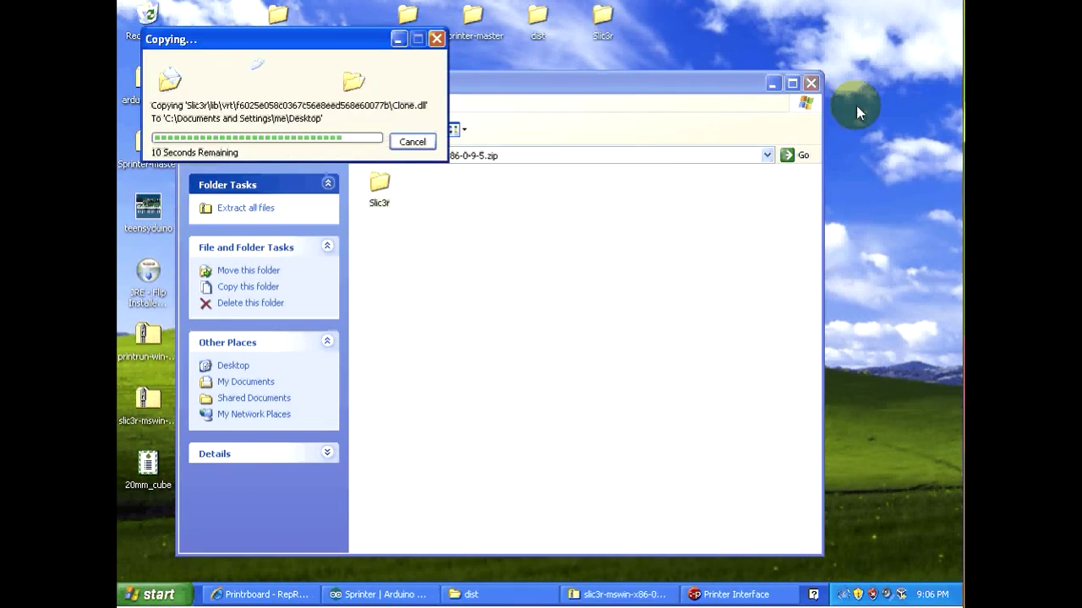
click(810, 83)
Launch slic3r from the extracted Slic3r folder on the desktop and close the folder window.
double_click(602, 15)
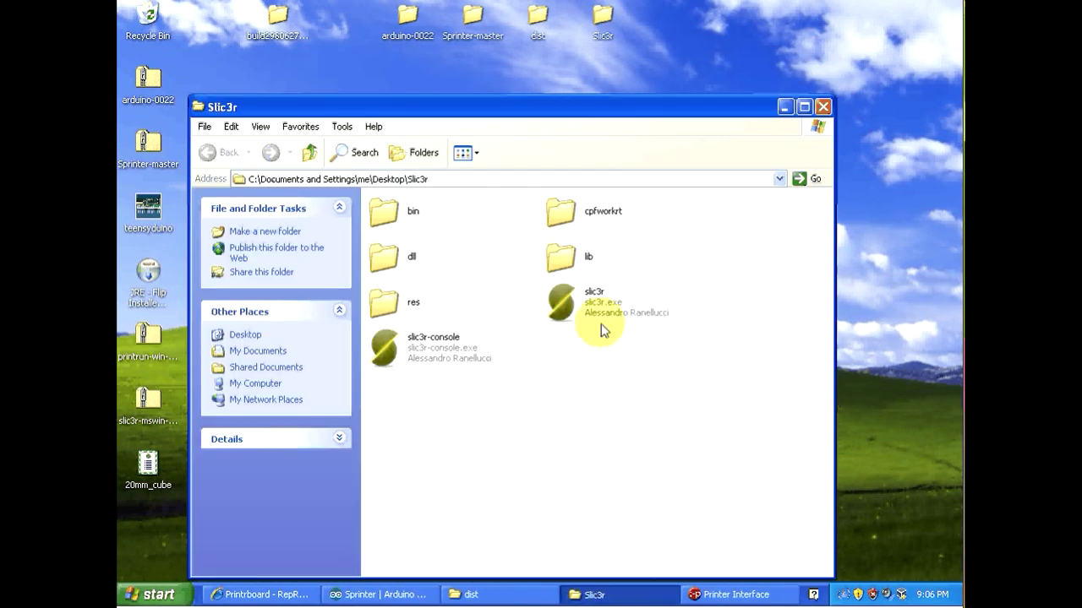
click(600, 300)
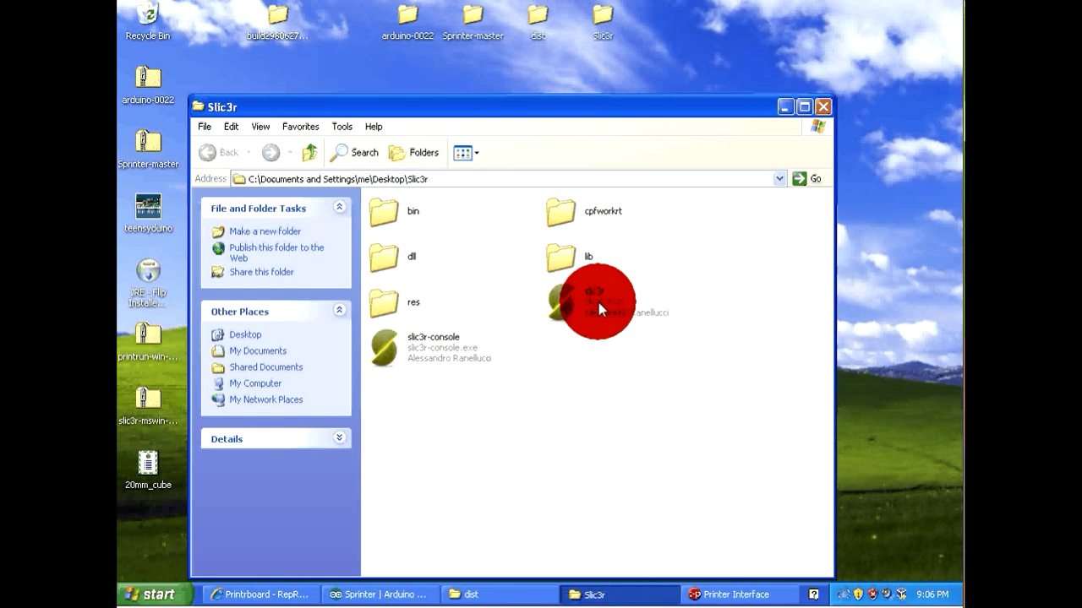
click(822, 107)
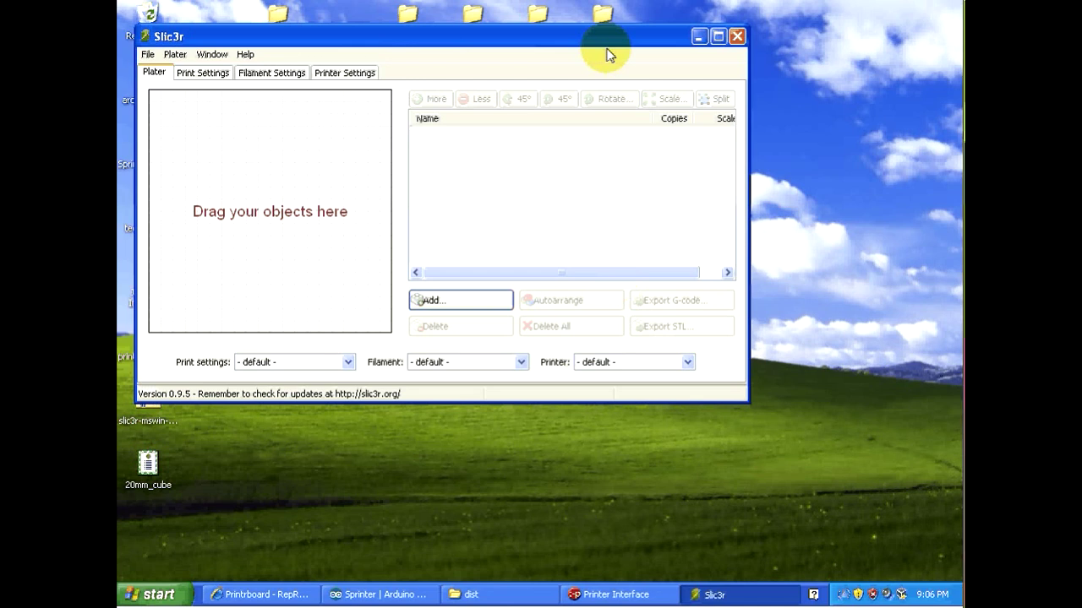
Move the Slic3r window clear of the desktop icons and add the desktop's 20mm_cube model to the plater.
drag(610, 47, 799, 73)
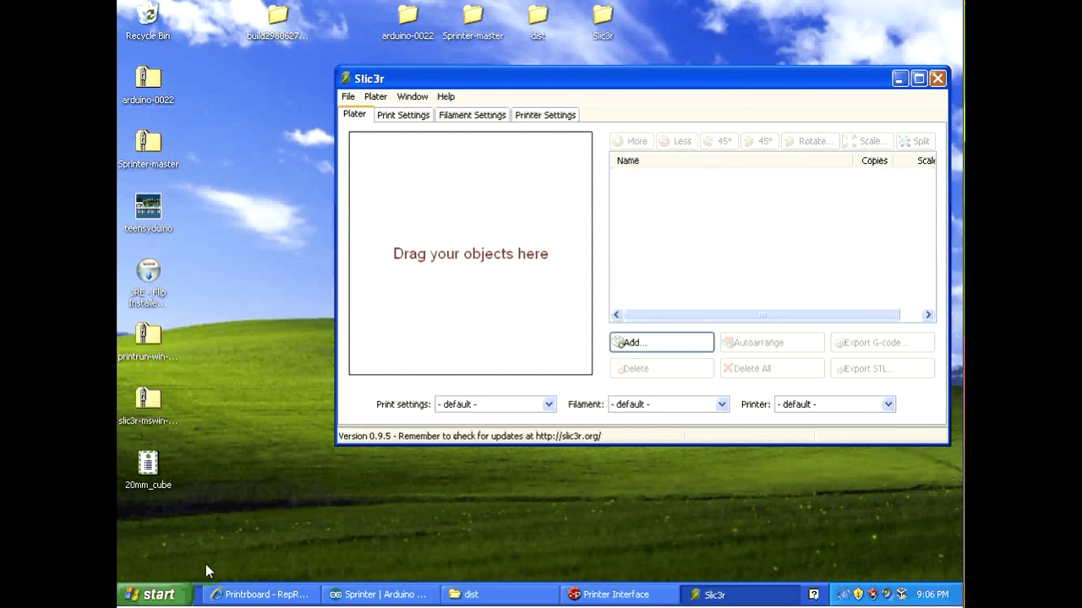
click(149, 465)
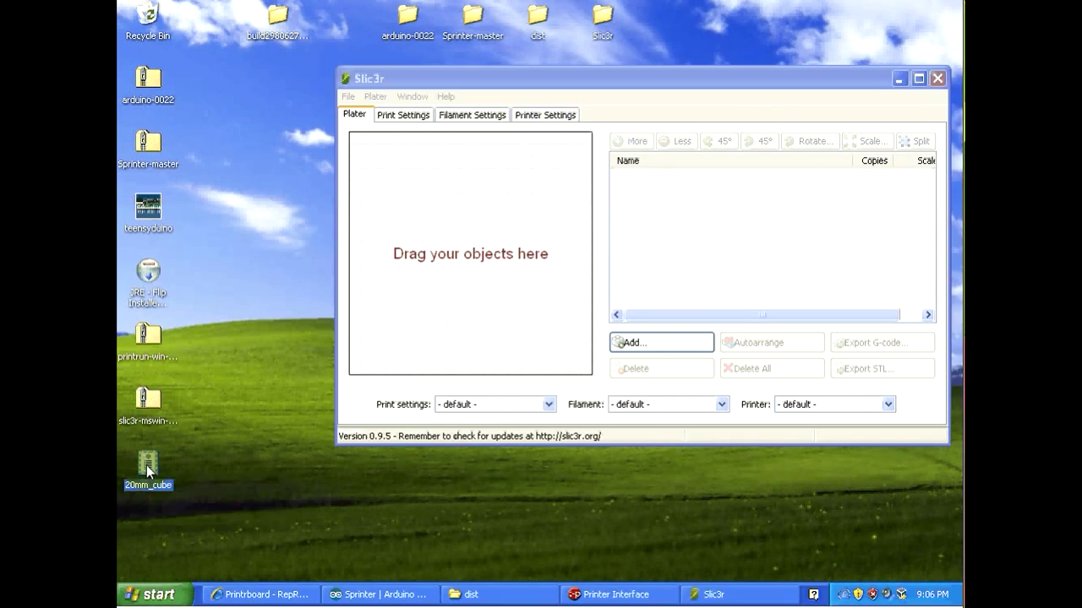
drag(149, 472, 690, 218)
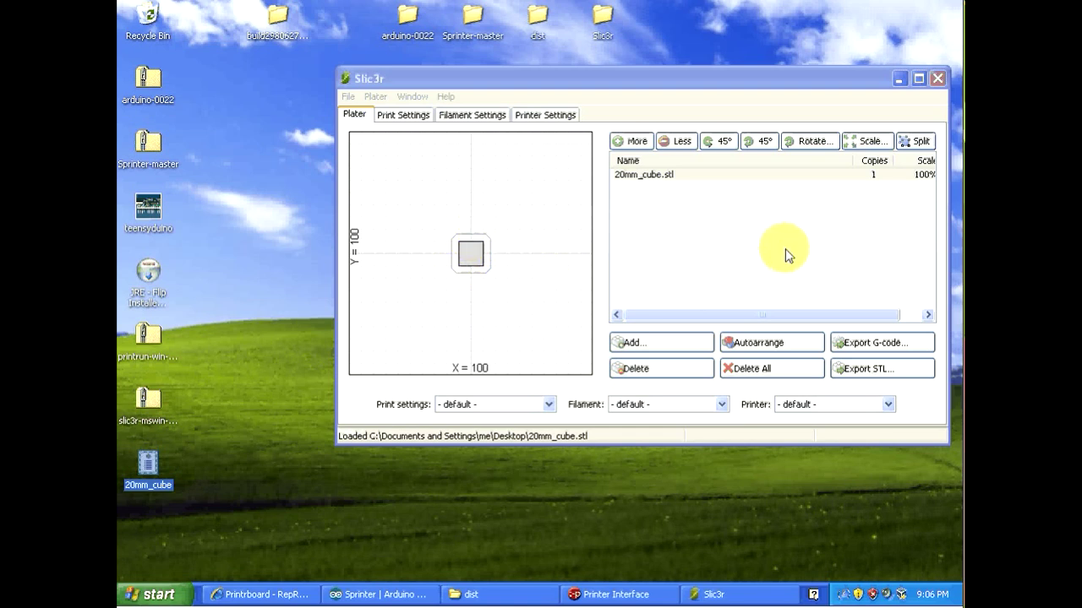
Set the layer height in the print settings to 0.3 mm.
click(410, 117)
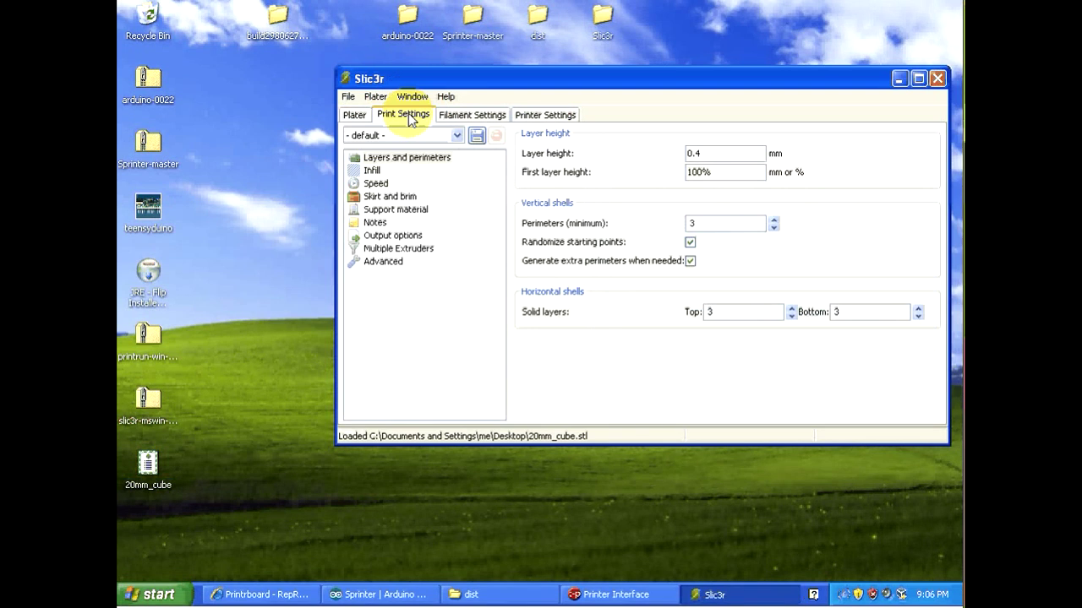
click(718, 152)
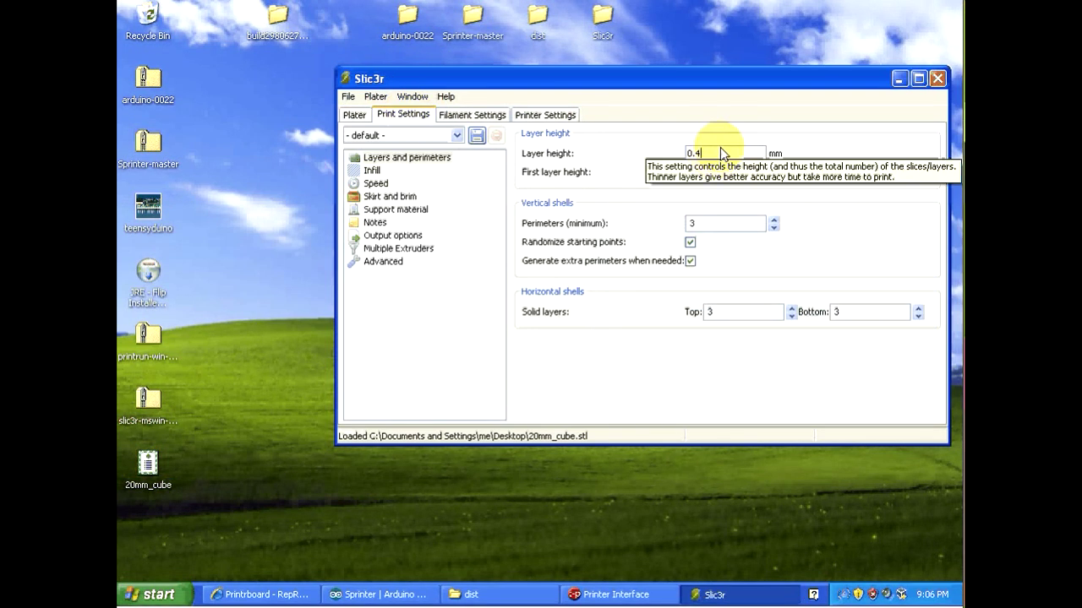
key(BackSpace)
text(3)
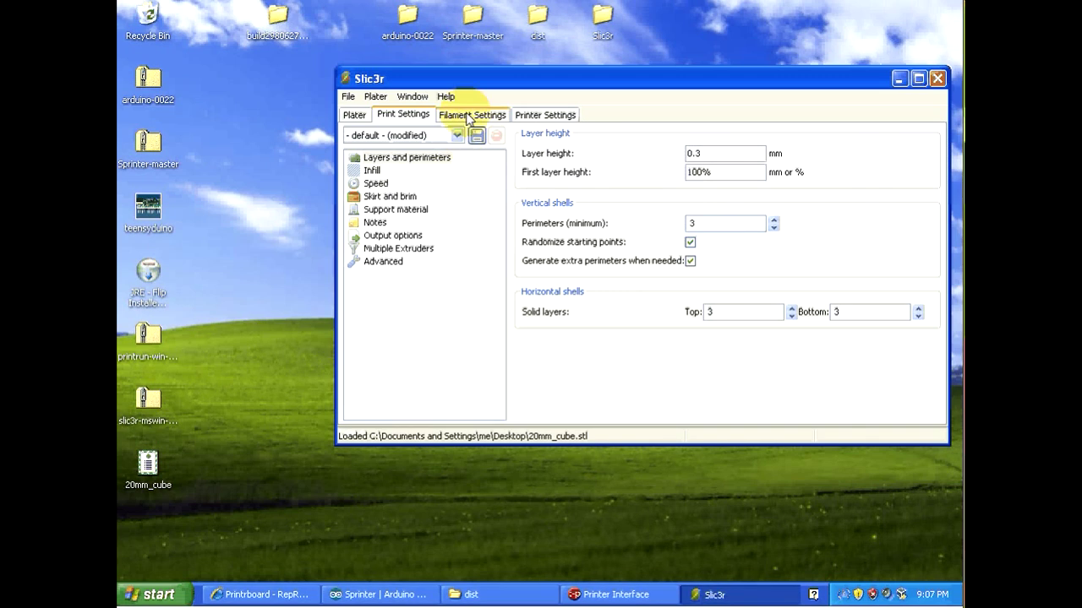
Review the infill, speed, skirt and brim, support material, filament, cooling, general printer and custom G-code settings.
click(371, 171)
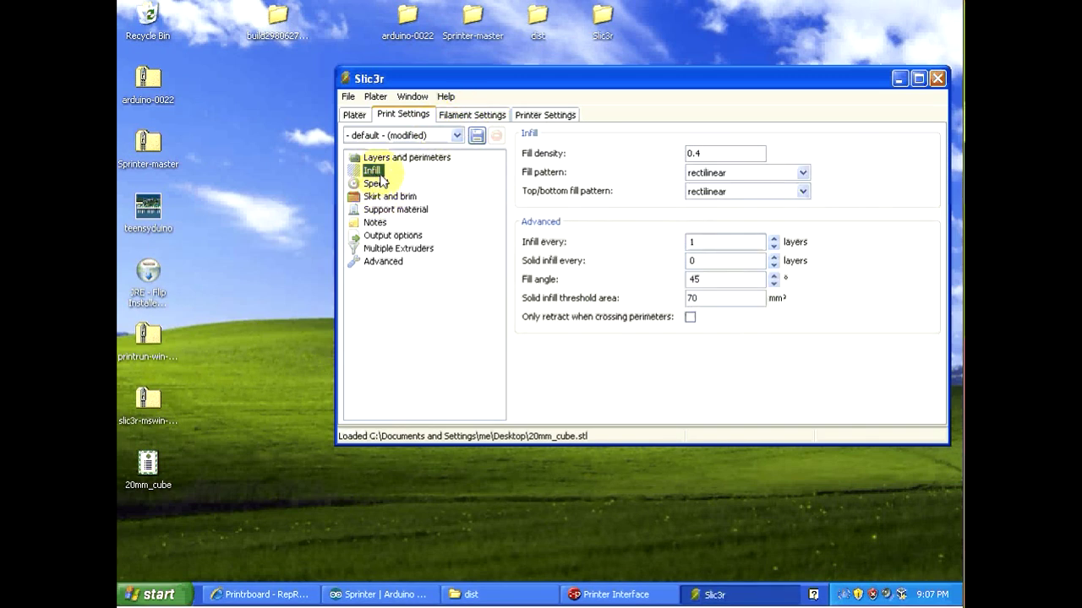
click(380, 184)
click(390, 197)
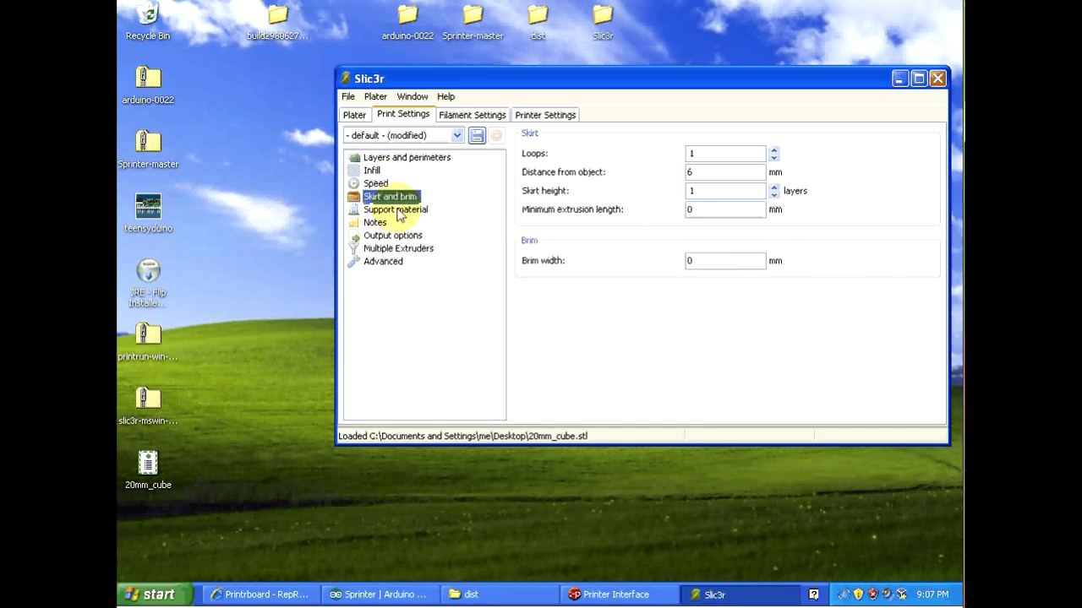
click(394, 211)
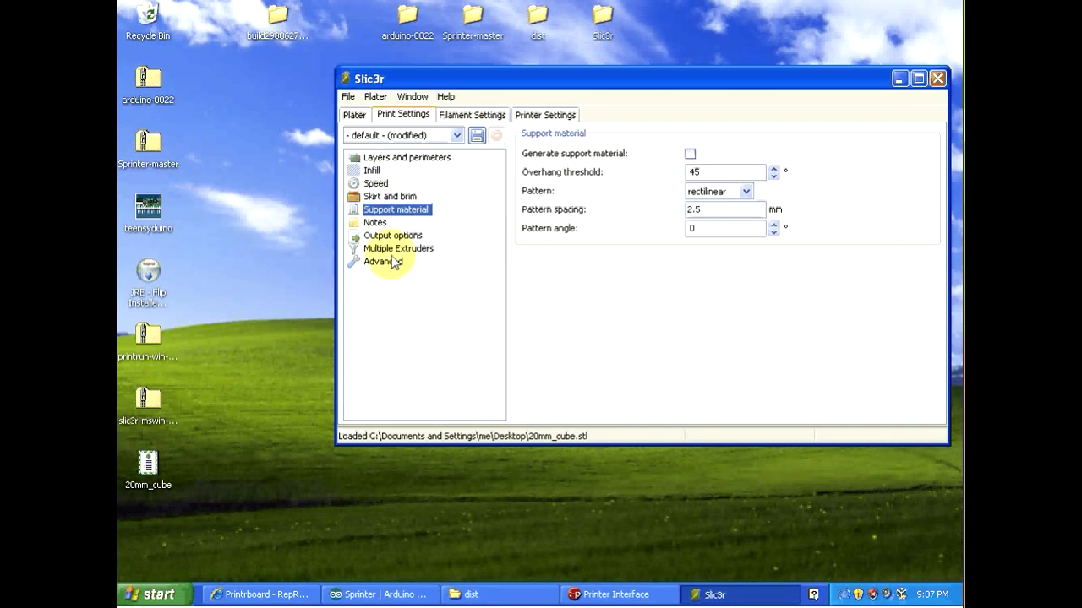
click(457, 119)
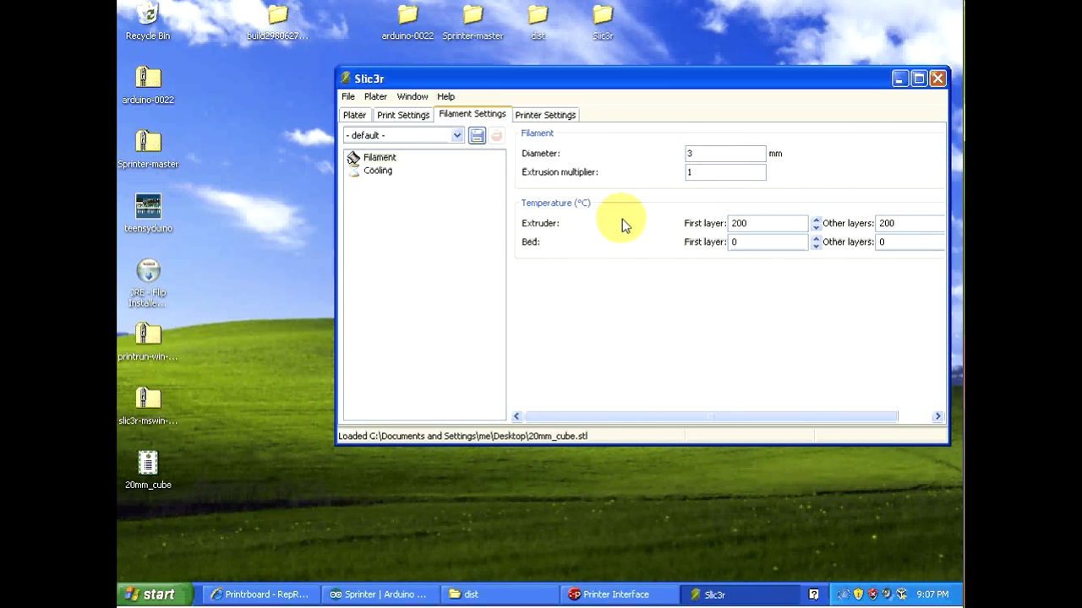
click(376, 170)
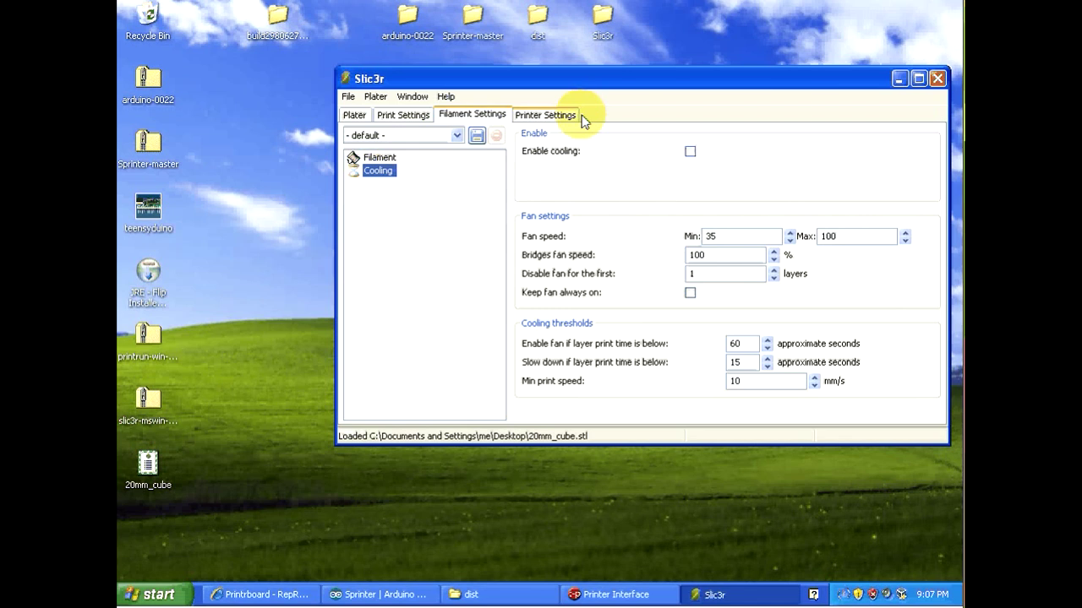
click(558, 115)
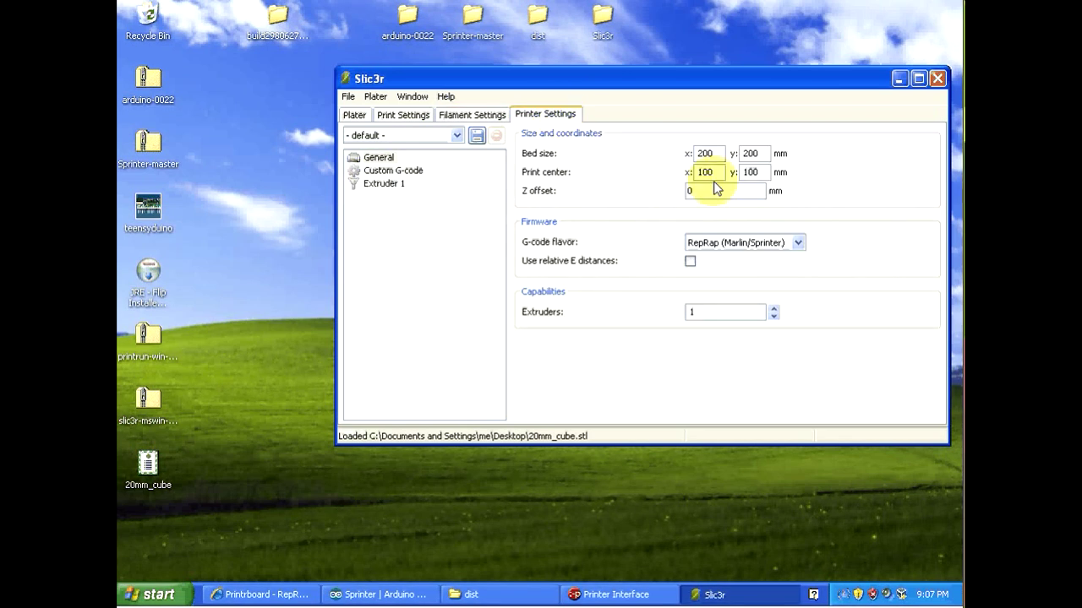
click(386, 171)
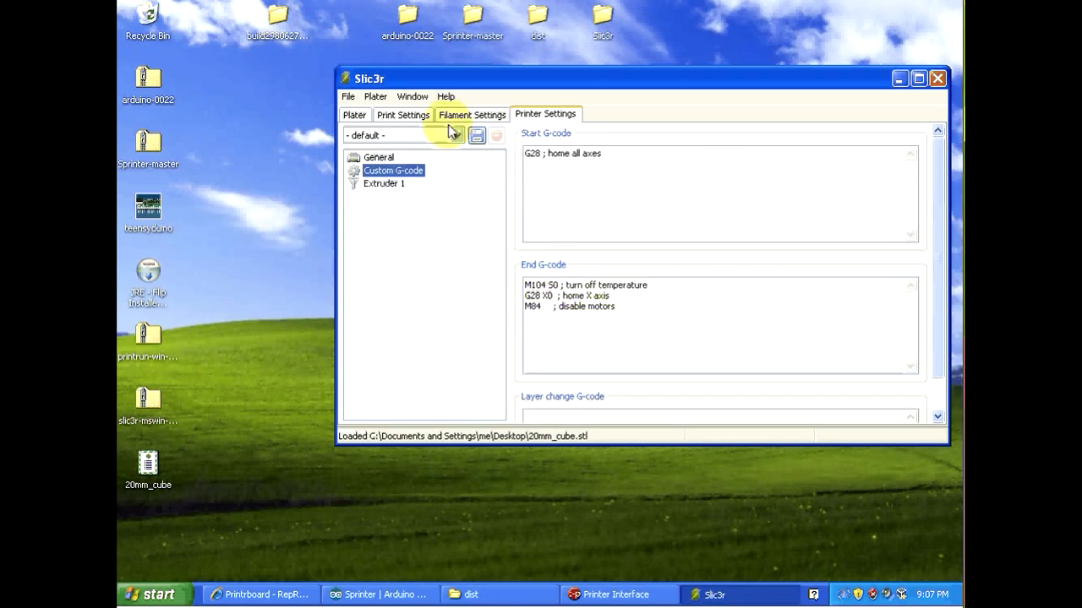
Export the G-code for 20mm_cube.stl from the plater to the desktop as 20mm_cube.
click(355, 115)
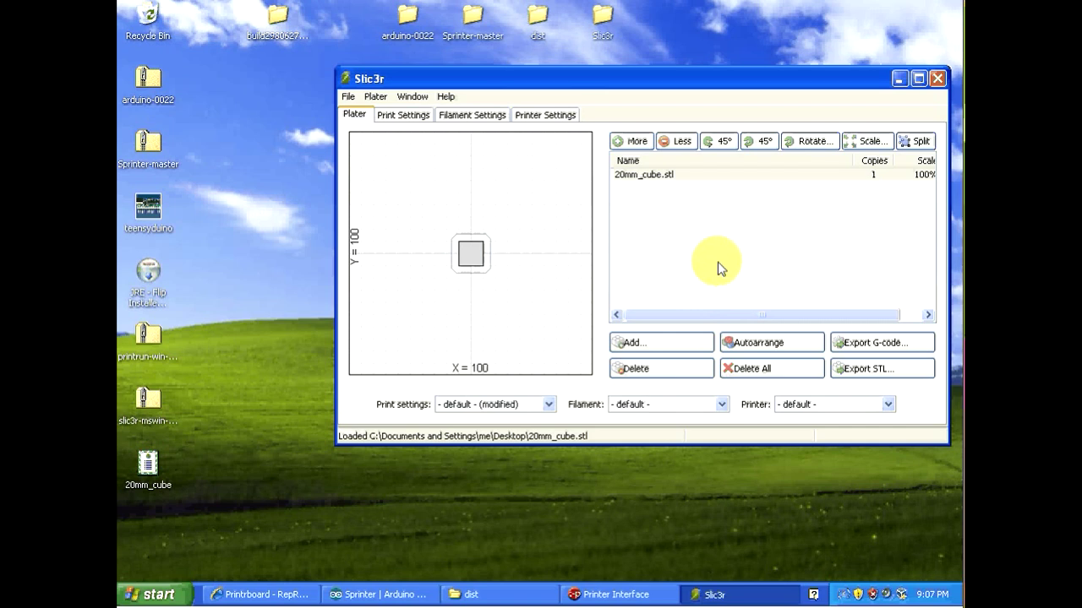
click(652, 174)
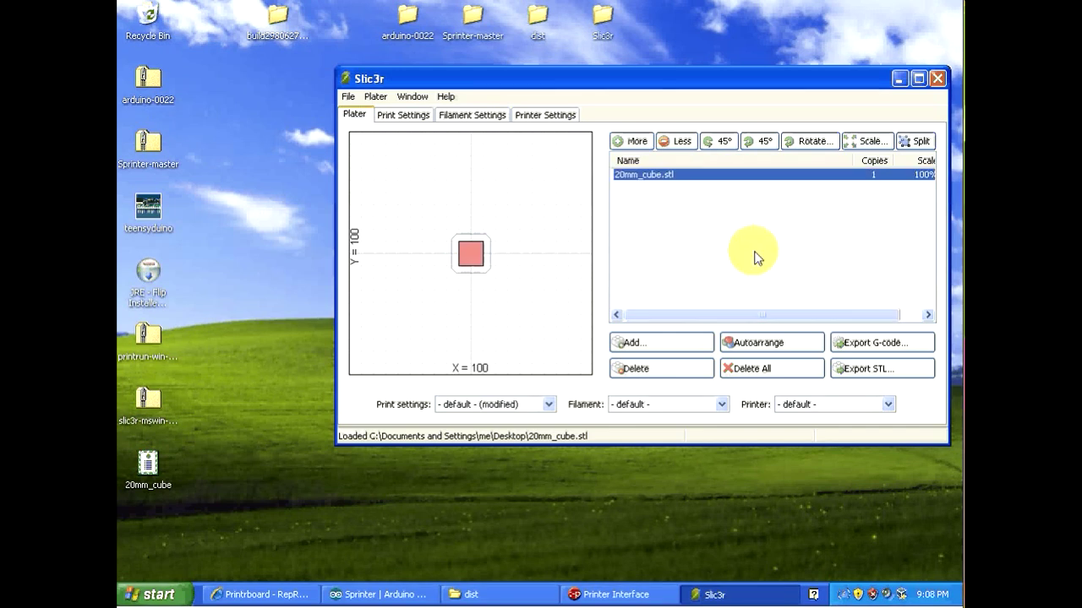
click(876, 346)
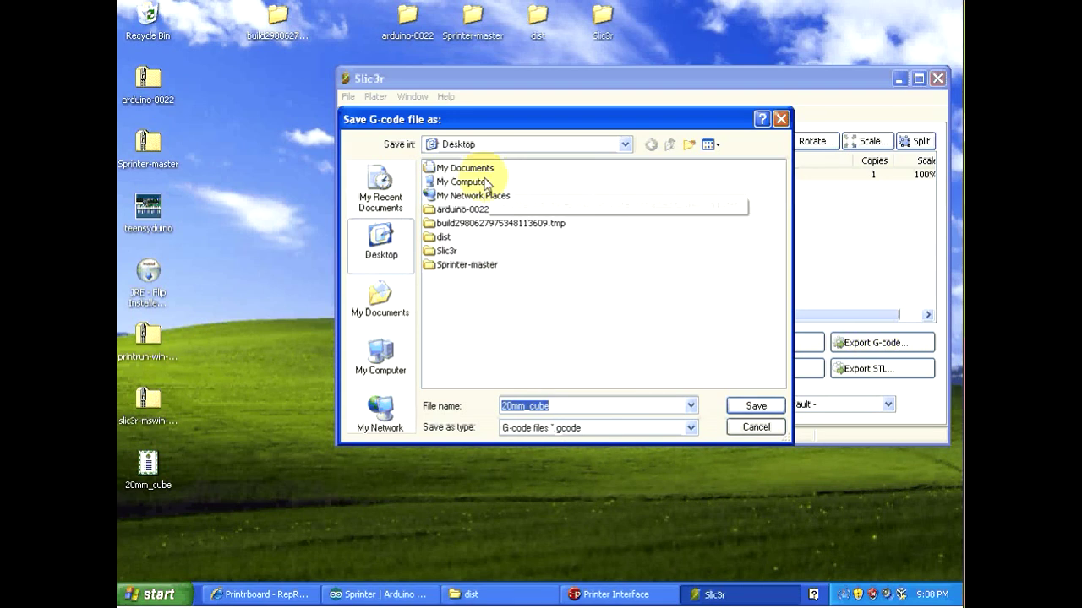
click(748, 409)
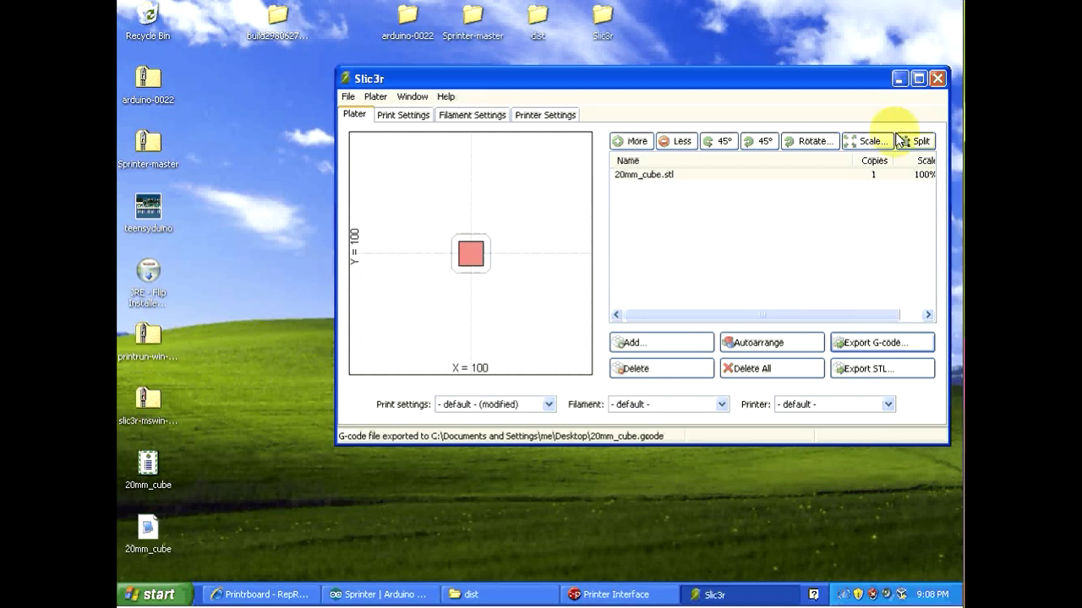
Minimize Slic3r, switch to the Printer Interface and load 20mm_cube.gcode from the desktop.
click(900, 78)
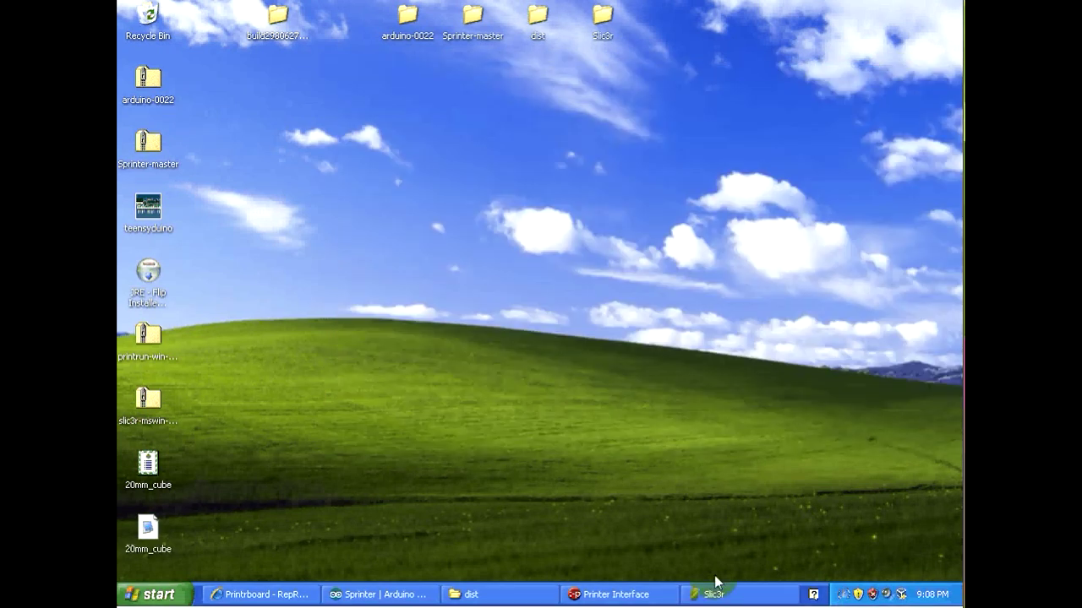
click(596, 594)
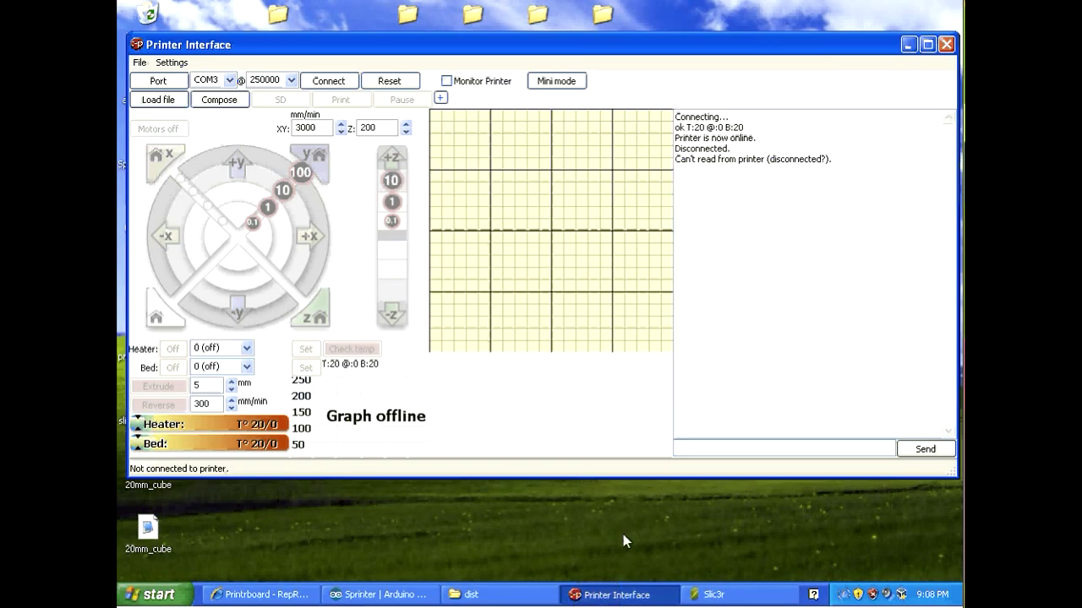
click(156, 100)
click(165, 216)
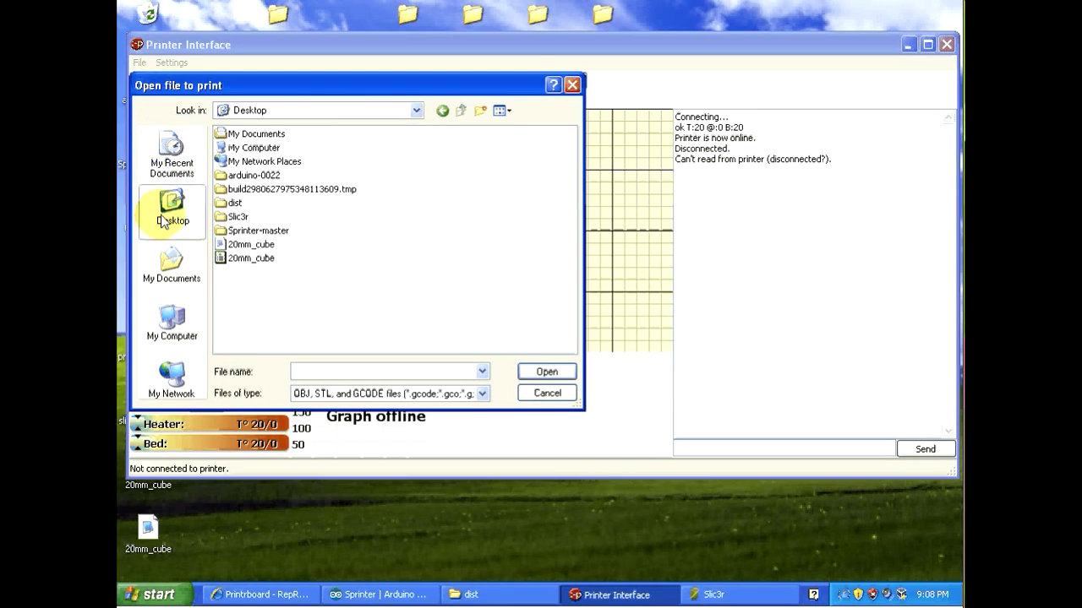
double_click(259, 244)
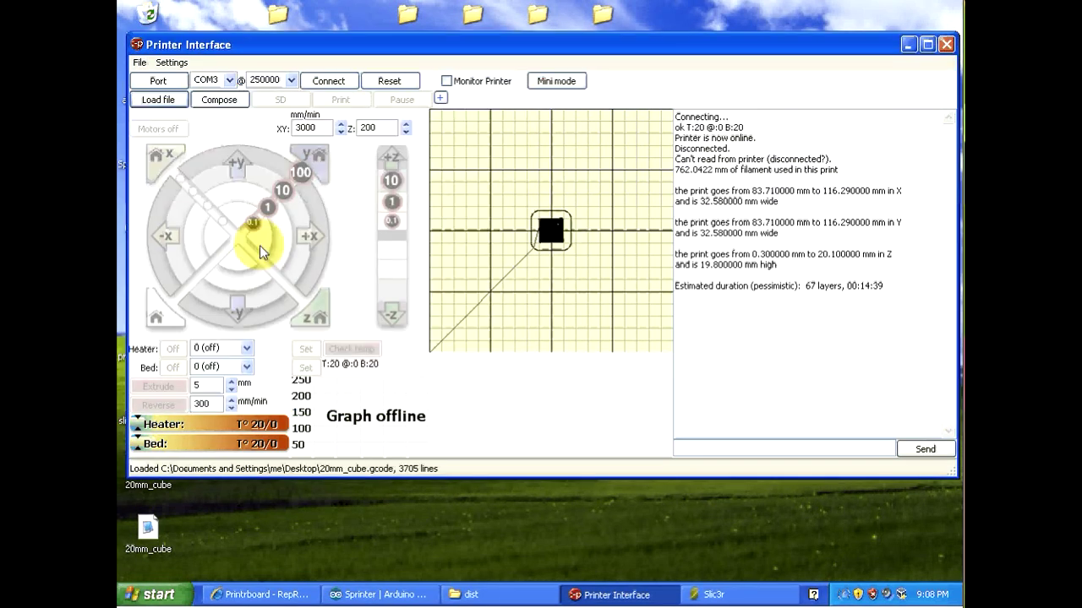